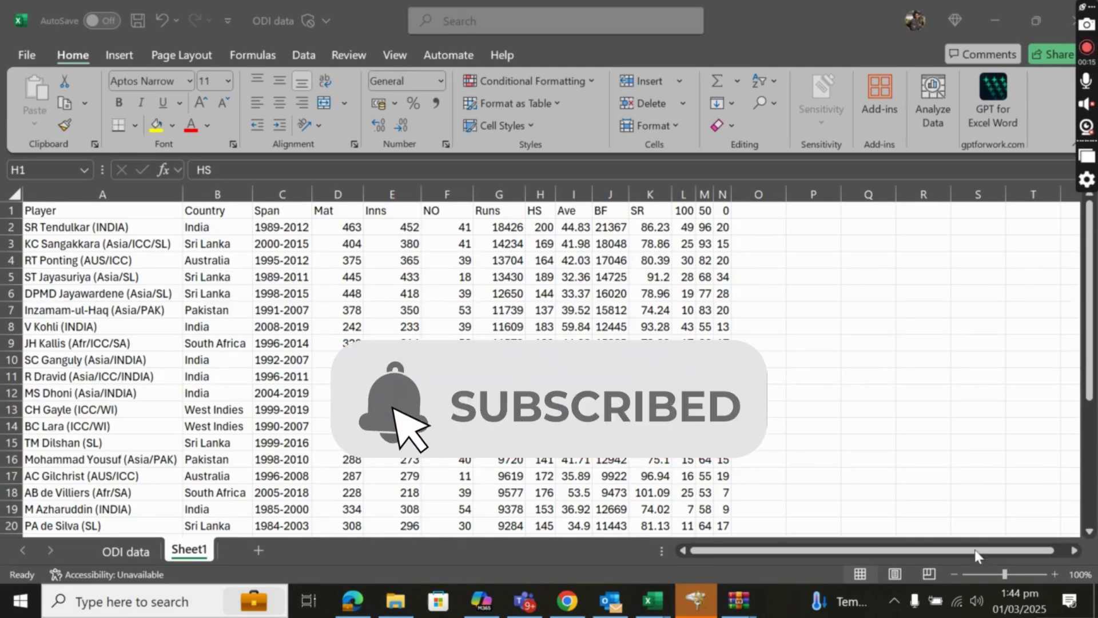
Examine the player table down to its last row, close the calendar reminder, and review the Country entries in B2:B30
{"action": "left_click_drag", "start_coordinate": [1089, 303], "coordinate": [1089, 426]}
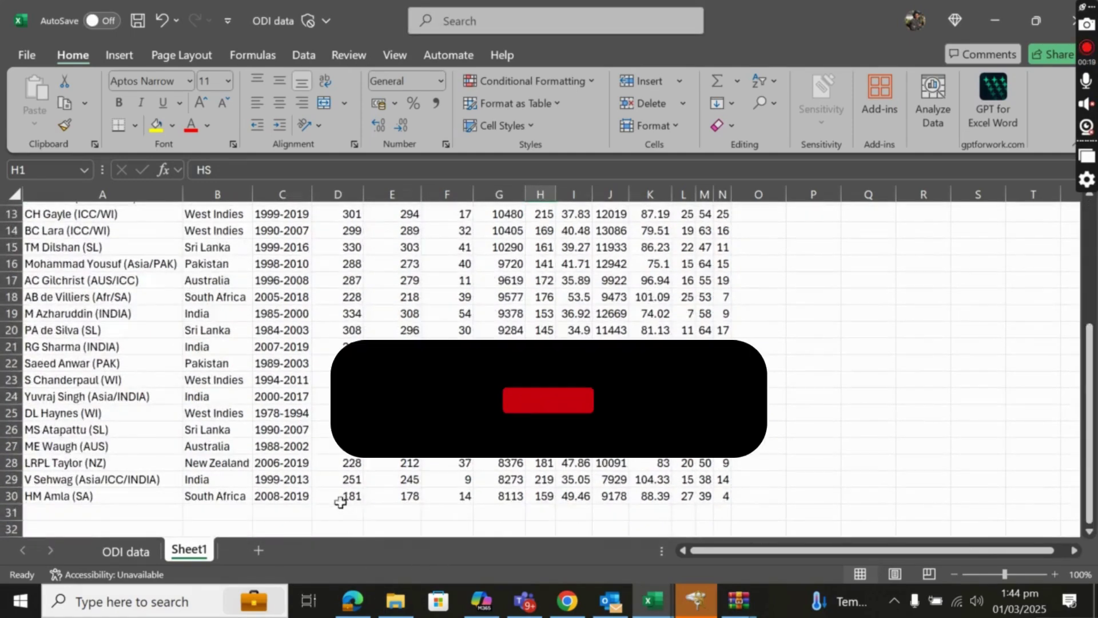
{"action": "left_click", "coordinate": [341, 496]}
{"action": "left_click", "coordinate": [357, 512]}
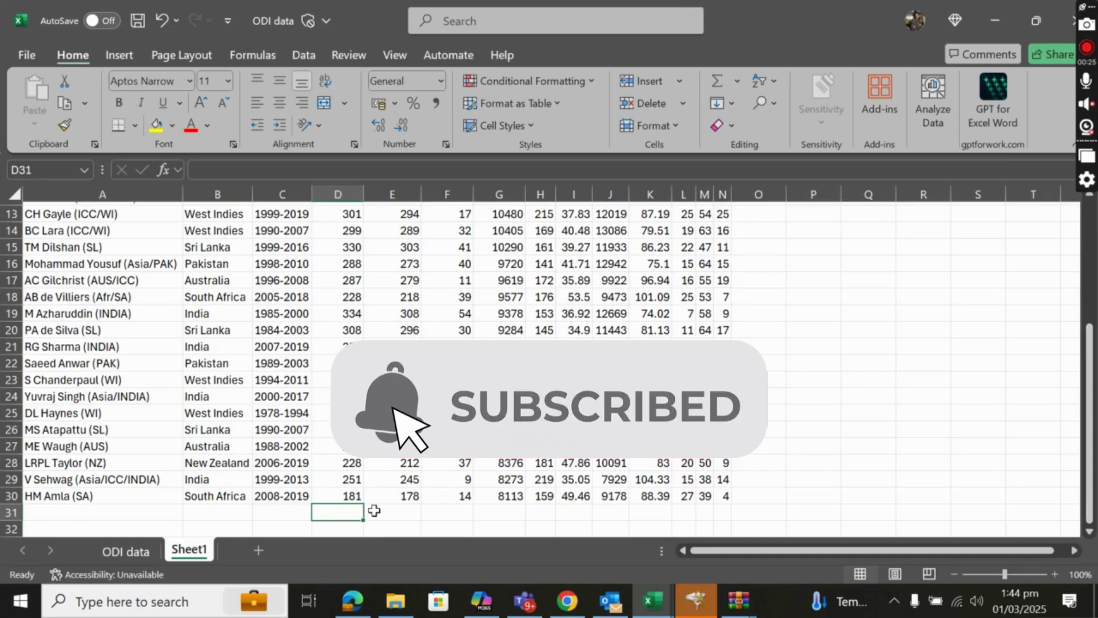
{"action": "left_click_drag", "start_coordinate": [1089, 441], "coordinate": [1083, 188]}
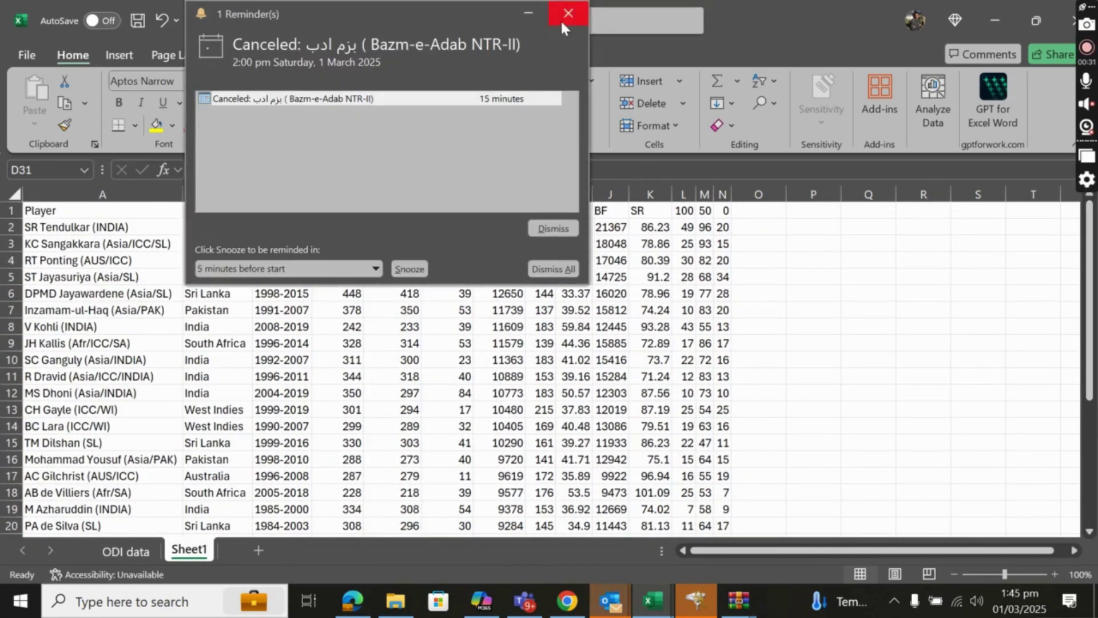
{"action": "left_click", "coordinate": [562, 19]}
{"action": "left_click", "coordinate": [403, 226]}
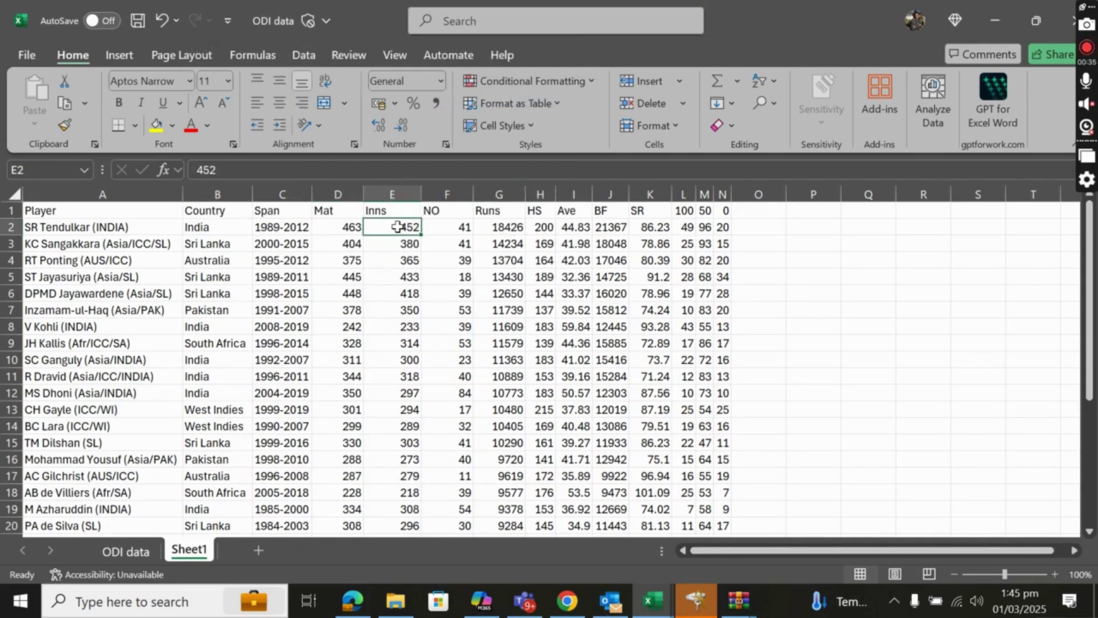
{"action": "left_click", "coordinate": [330, 227]}
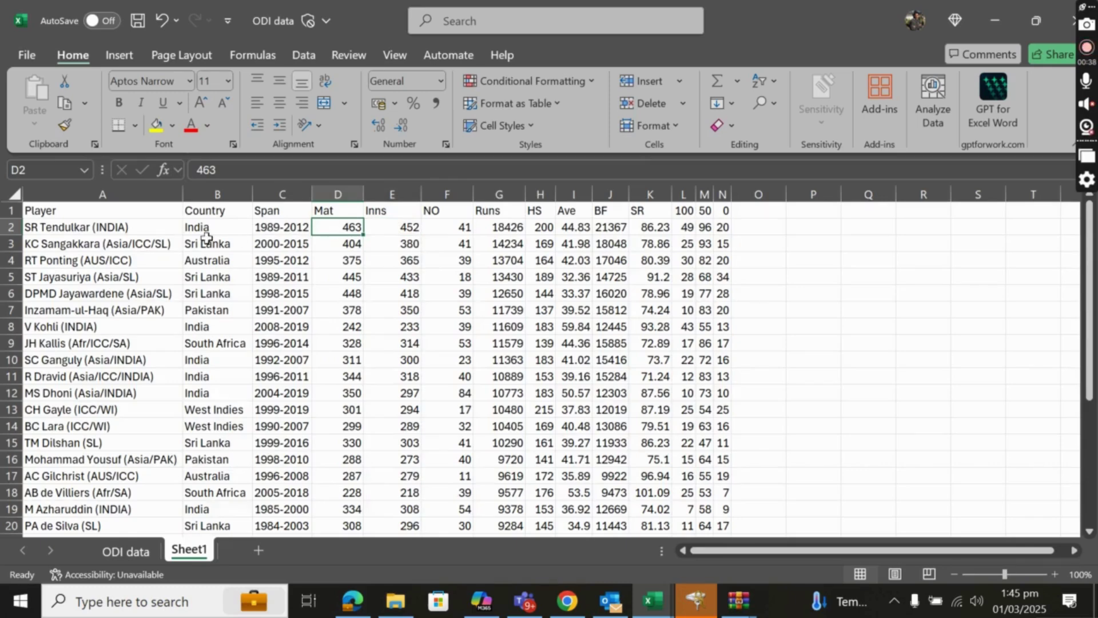
{"action": "left_click_drag", "start_coordinate": [205, 228], "coordinate": [226, 506]}
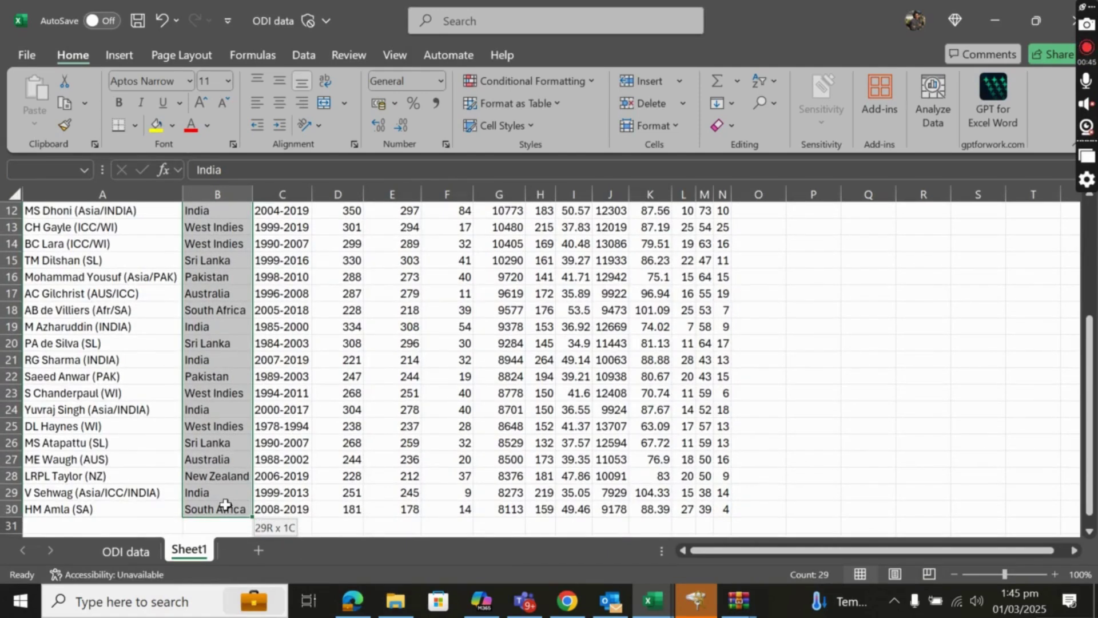
{"action": "left_click_drag", "start_coordinate": [225, 505], "coordinate": [229, 507]}
Sum the last four Mat values in cell D31 with the formula =SUM(D30,D29,D28,D27)
{"action": "mouse_move", "coordinate": [1089, 389]}
{"action": "left_mouse_down"}
{"action": "mouse_move", "coordinate": [1090, 274]}
{"action": "mouse_move", "coordinate": [1089, 400]}
{"action": "left_mouse_up"}
{"action": "left_click", "coordinate": [332, 515]}
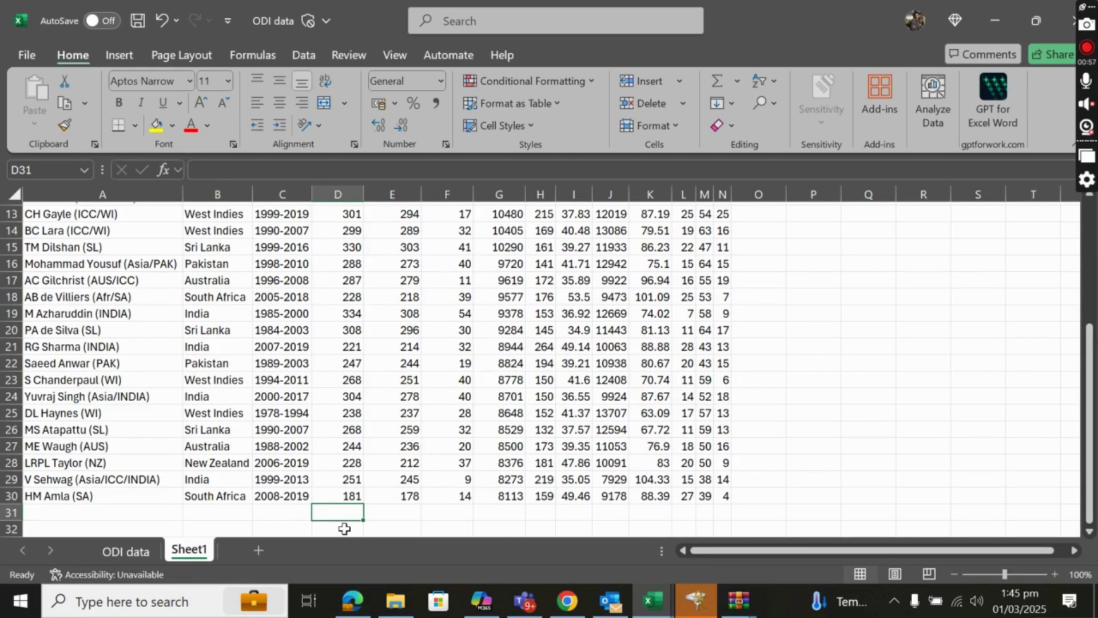
{"action": "type", "text": "=sum"}
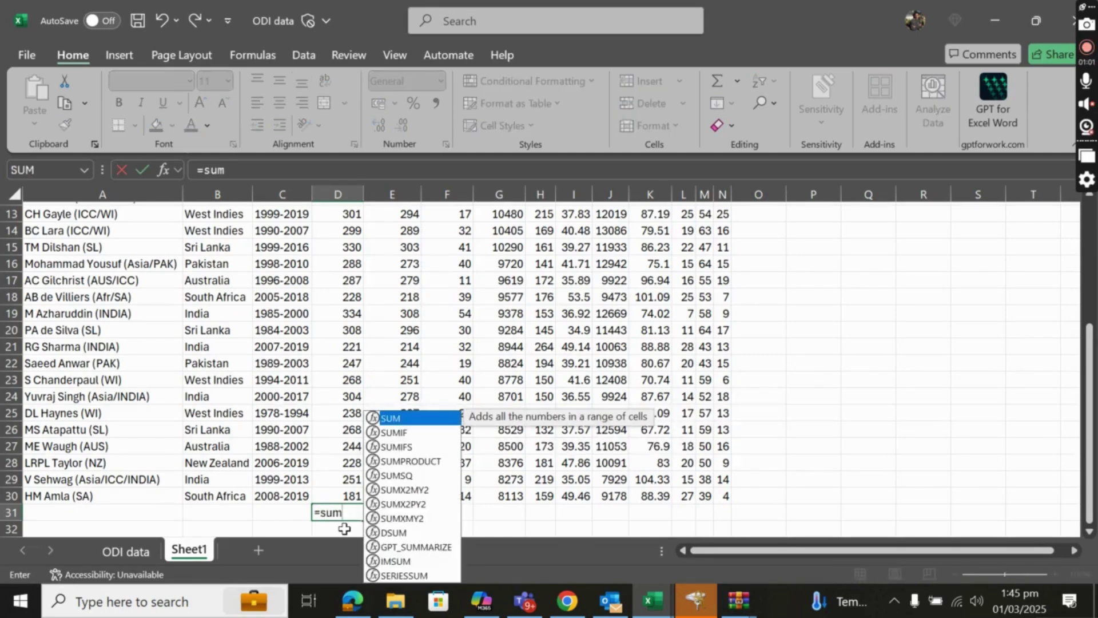
{"action": "type", "text": "("}
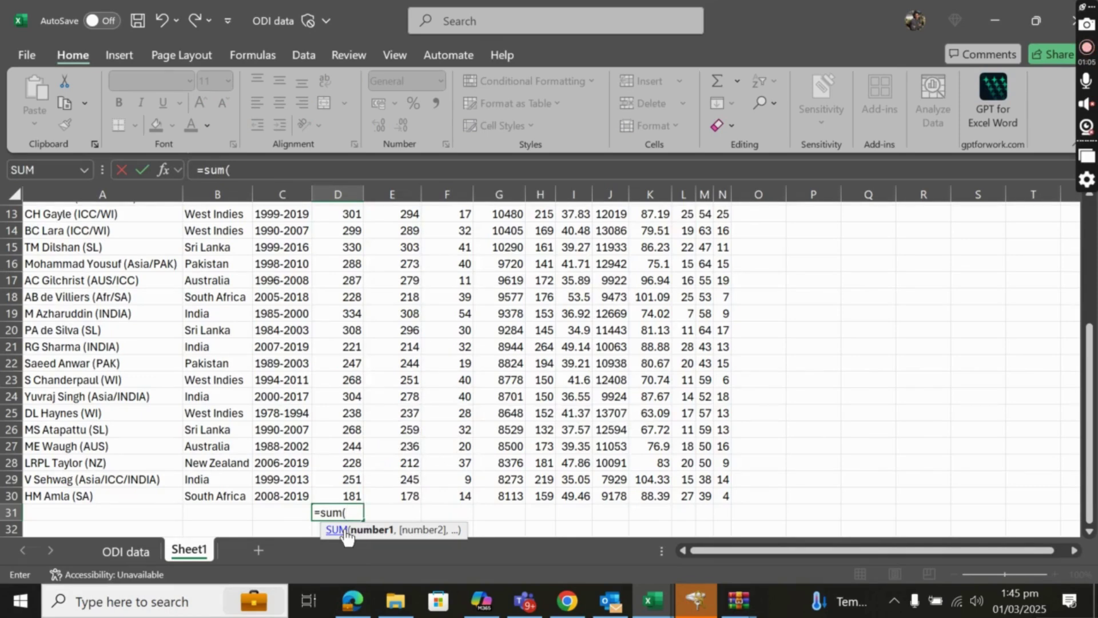
{"action": "key", "text": "Up"}
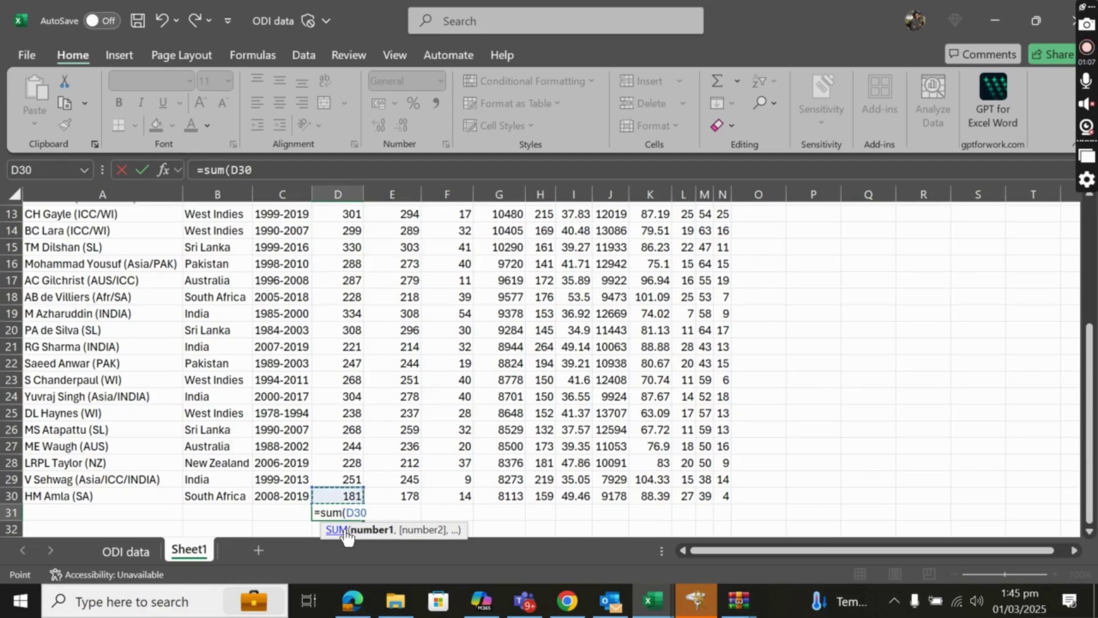
{"action": "type", "text": ","}
{"action": "key", "text": "Up"}
{"action": "key", "text": "Up"}
{"action": "key", "text": "Up"}
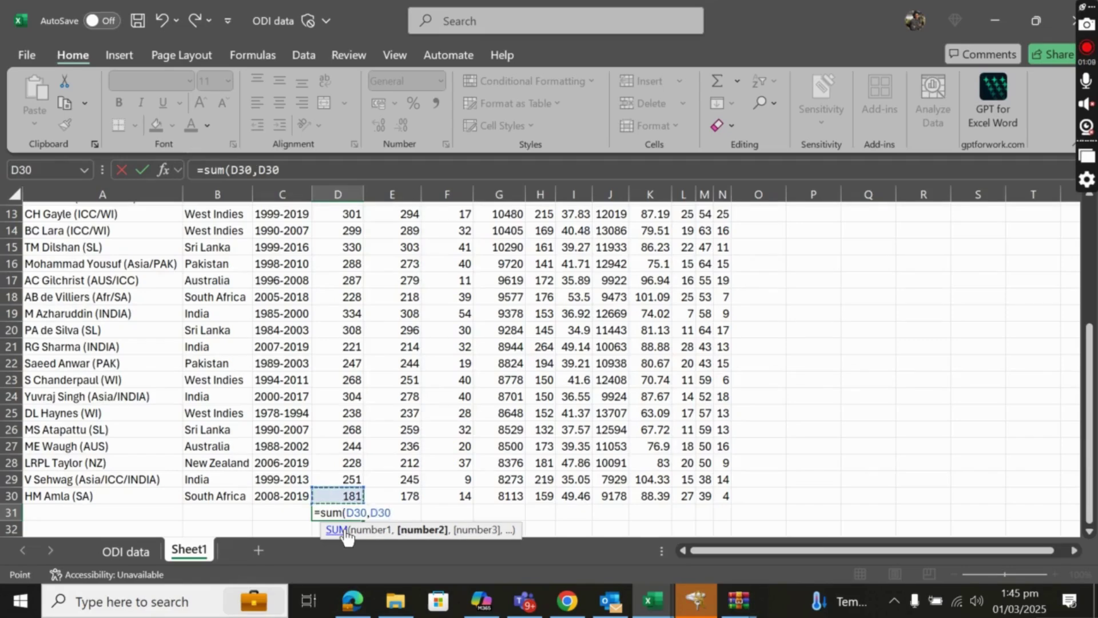
{"action": "key", "text": "Down"}
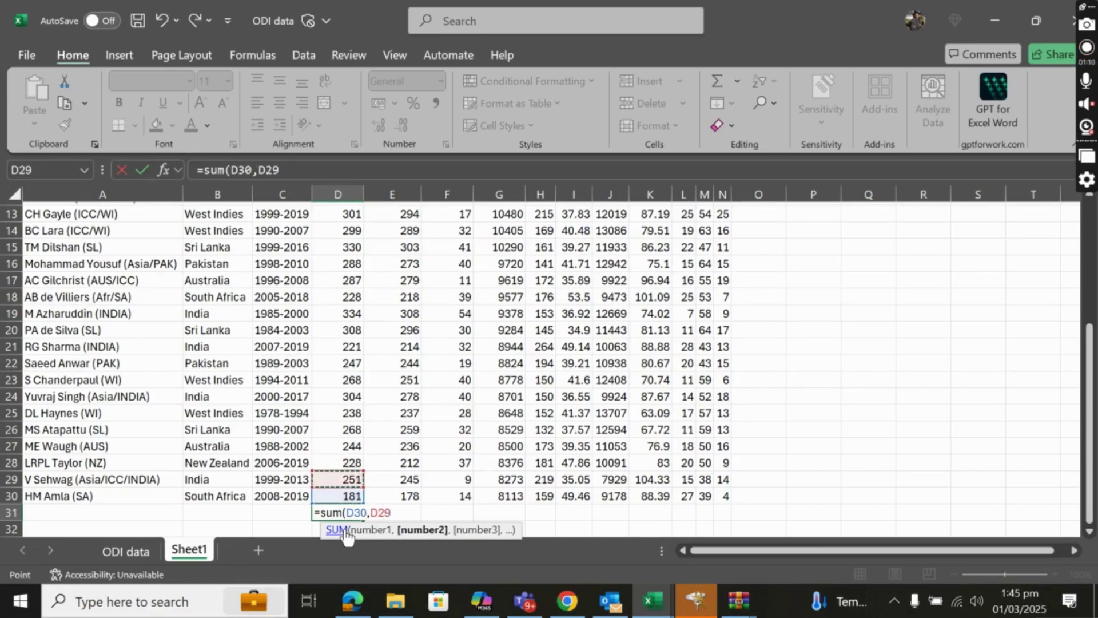
{"action": "type", "text": ","}
{"action": "key", "text": "Up"}
{"action": "key", "text": "Up"}
{"action": "key", "text": "Up"}
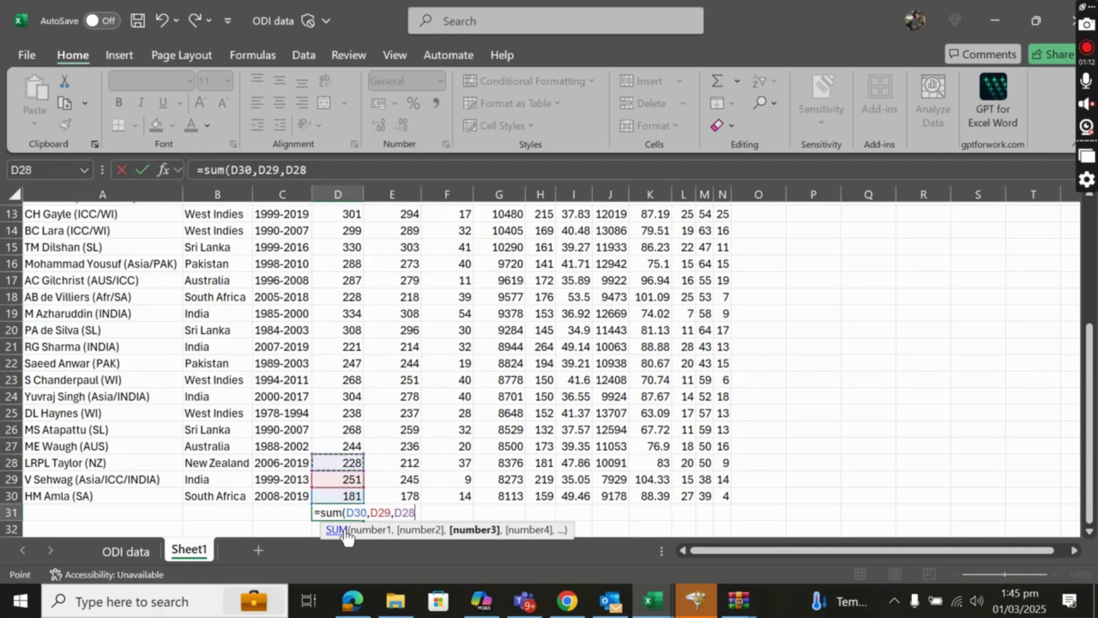
{"action": "type", "text": ","}
{"action": "key", "text": "Up"}
{"action": "key", "text": "Up"}
{"action": "key", "text": "Up"}
{"action": "key", "text": "Up"}
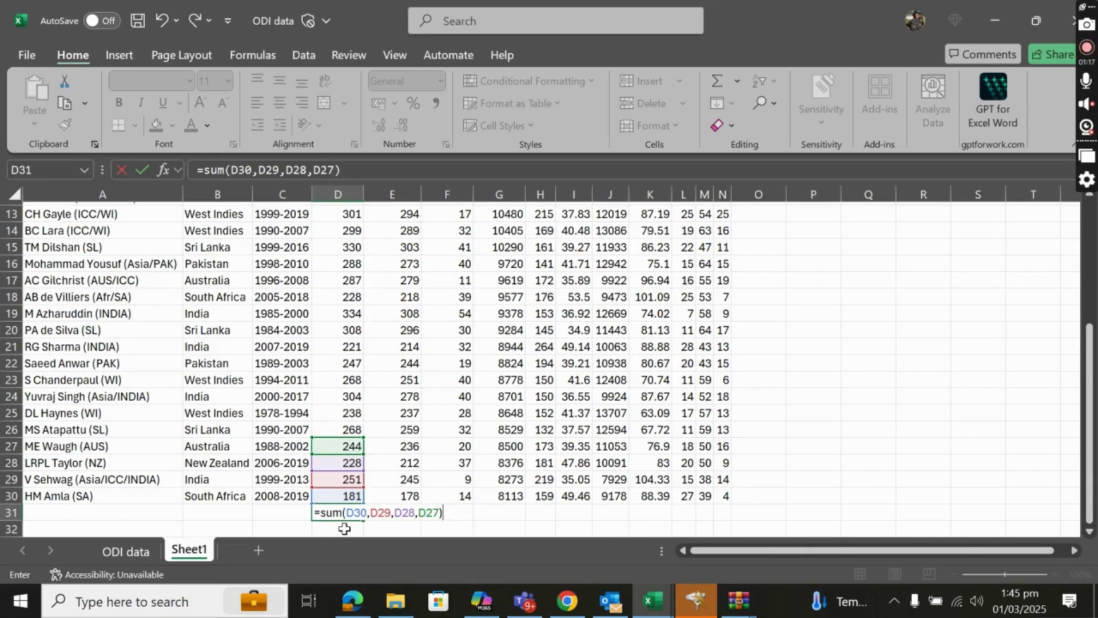
{"action": "key", "text": "ctrl+Return"}
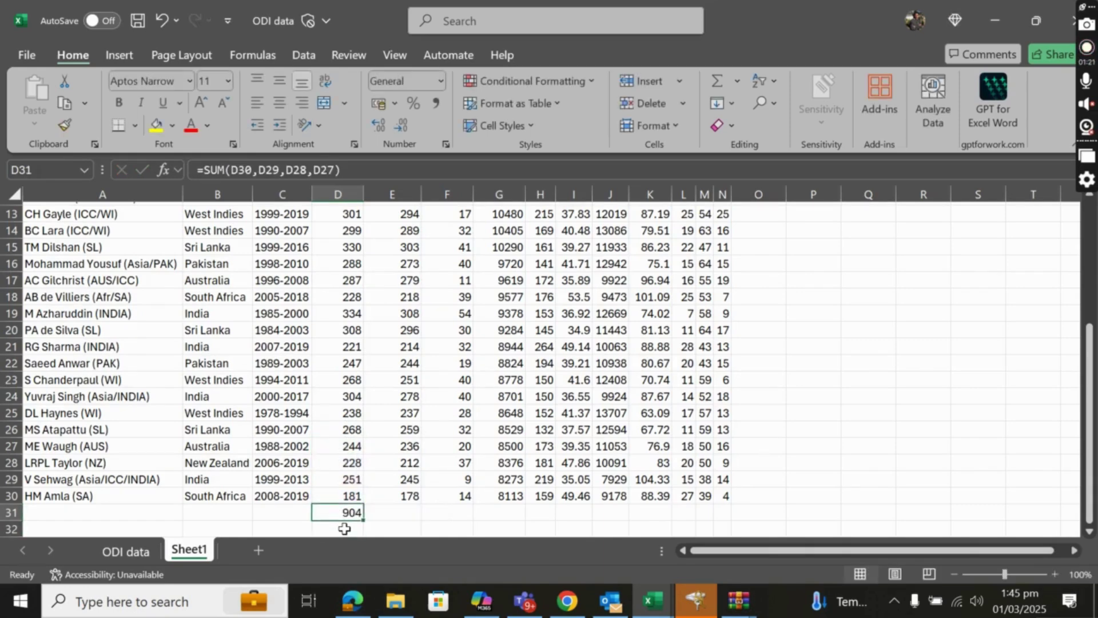
Replace the formula in D31 with =SUM(D2:D30) to add up the whole Mat column
{"action": "type", "text": "=sum("}
{"action": "key", "text": "Up"}
{"action": "key", "text": "shift+Up"}
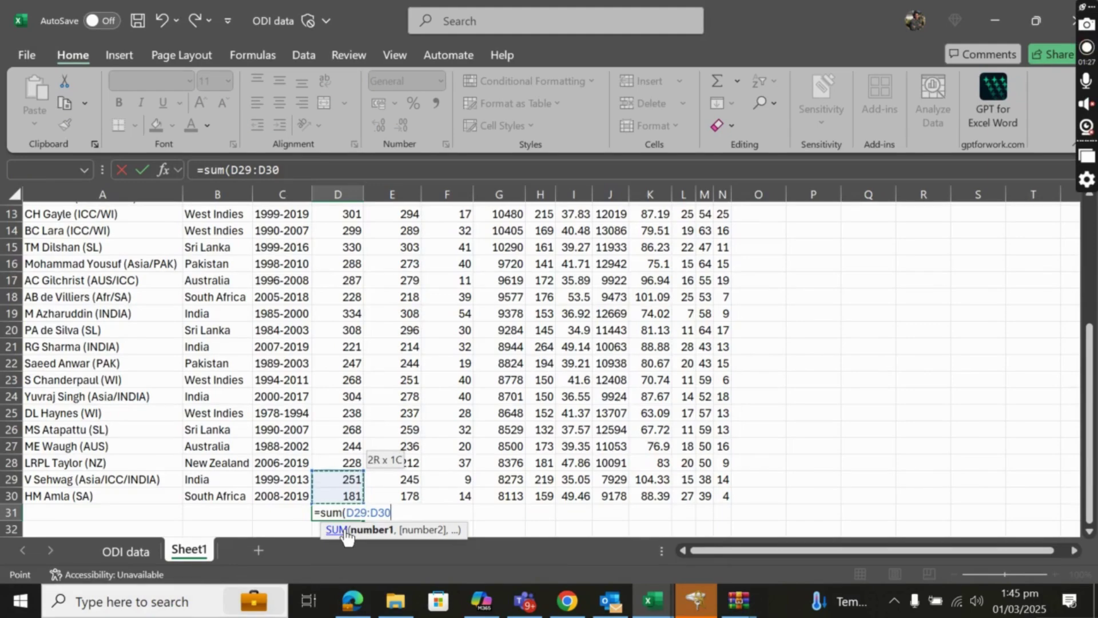
{"action": "key", "text": "shift+Up"}
{"action": "key", "text": "shift+Up"}
{"action": "key", "text": "shift+Up"}
{"action": "key", "text": "shift+Up"}
{"action": "key", "text": "shift+Up"}
{"action": "key", "text": "shift+Up"}
{"action": "key", "text": "shift+Up"}
{"action": "key", "text": "shift+Up"}
{"action": "key", "text": "shift+Up"}
{"action": "key", "text": "shift+Up"}
{"action": "key", "text": "shift+Up"}
{"action": "key", "text": "shift+Up"}
{"action": "key", "text": "shift+Up"}
{"action": "key", "text": "shift+Up"}
{"action": "key", "text": "shift+Up"}
{"action": "key", "text": "shift+Up"}
{"action": "key", "text": "shift+Up"}
{"action": "key", "text": "shift+Up"}
{"action": "key", "text": "shift+Up"}
{"action": "key", "text": "shift+Up"}
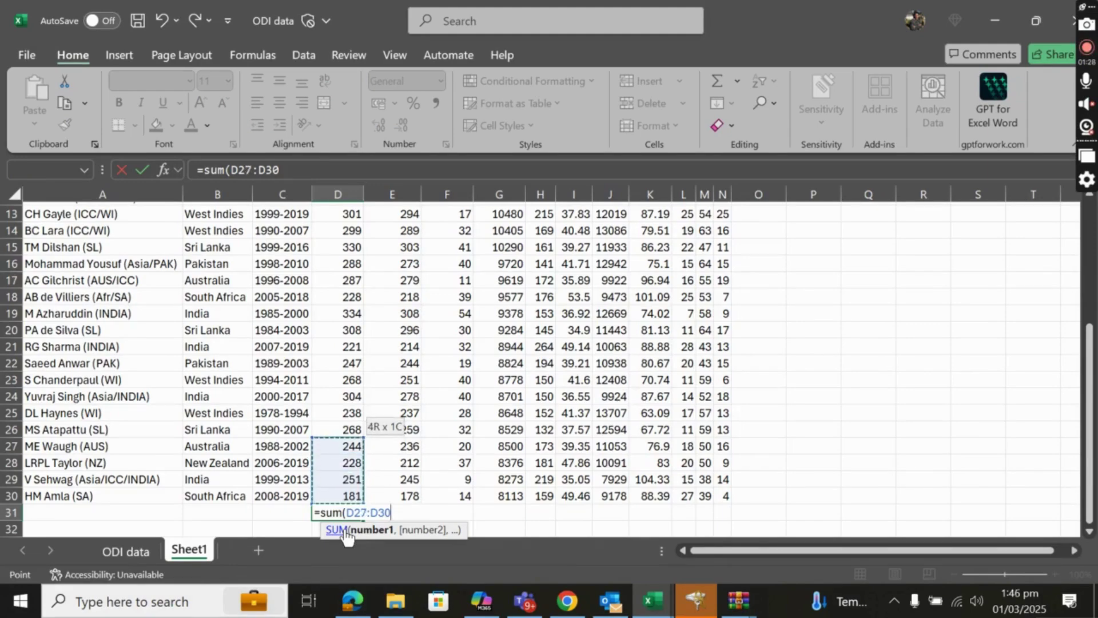
{"action": "key", "text": "shift+Down"}
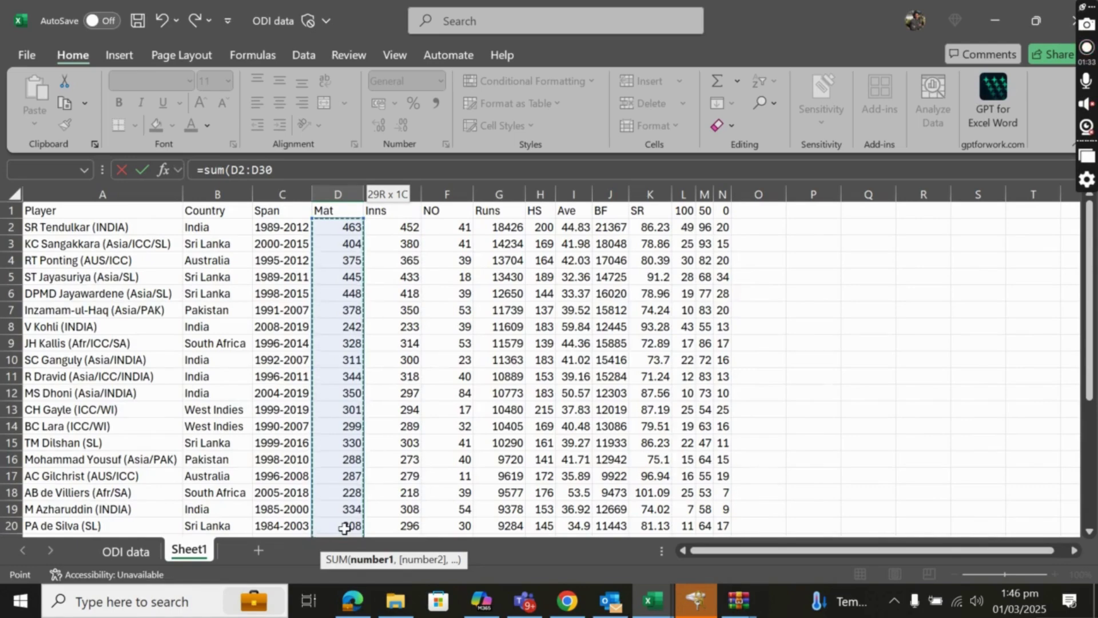
{"action": "type", "text": ")"}
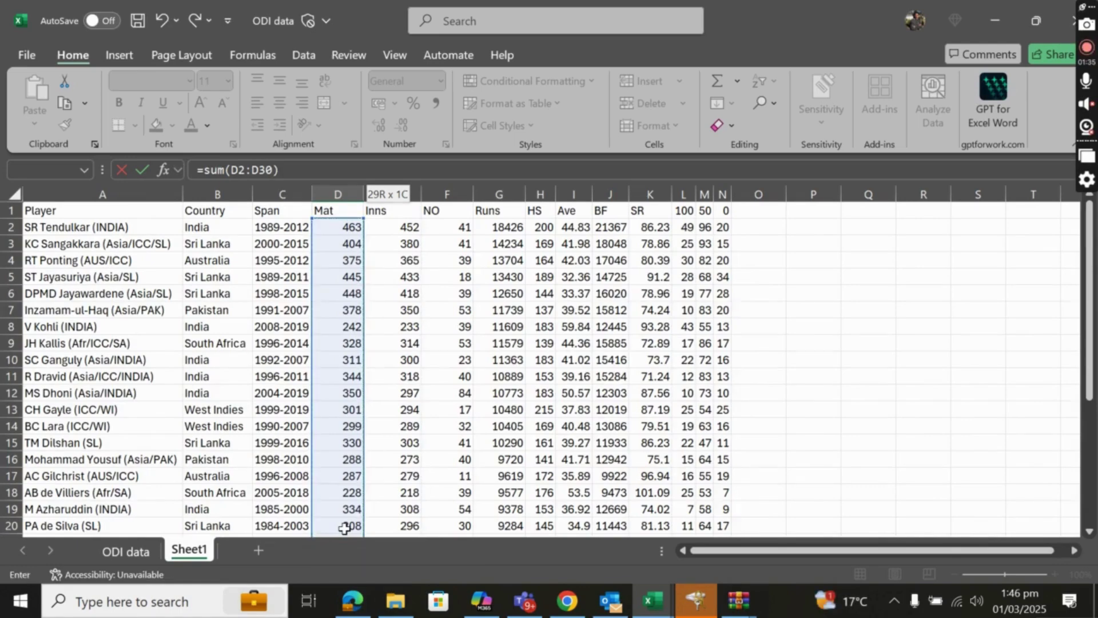
{"action": "key", "text": "Return"}
Label the summary rows below the table with "total" in C31 and "Avg" in C32
{"action": "key", "text": "Up"}
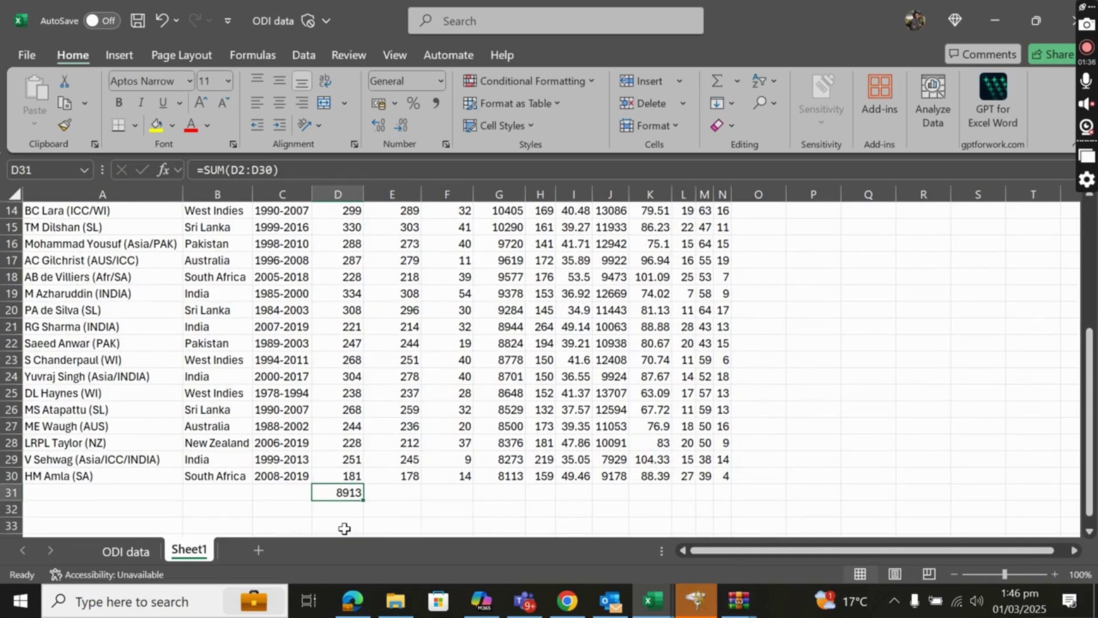
{"action": "key", "text": "Left"}
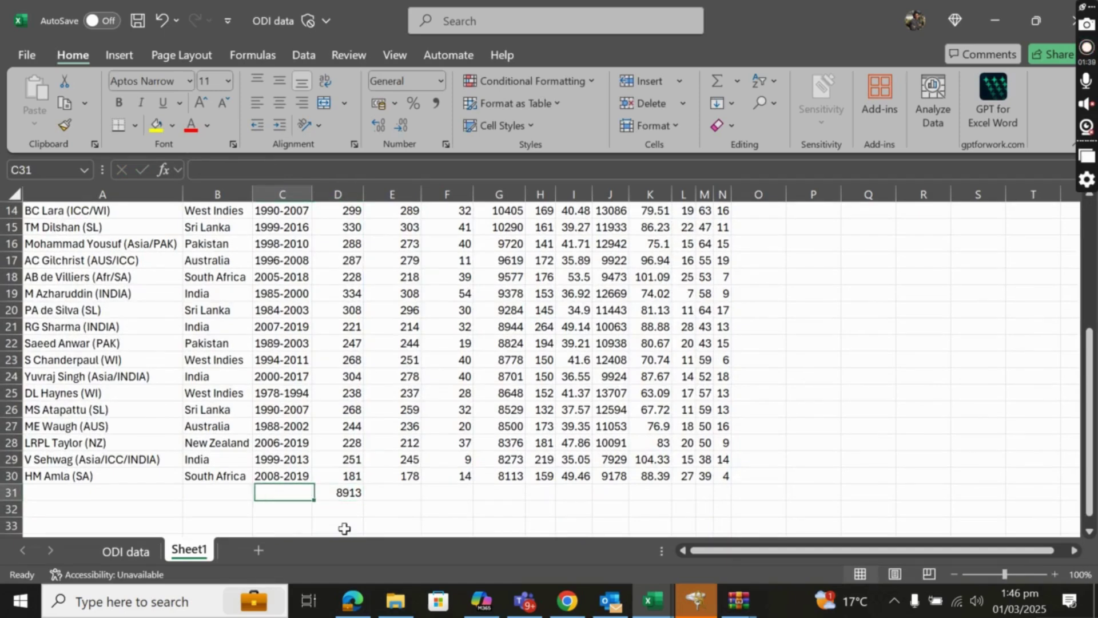
{"action": "type", "text": "total"}
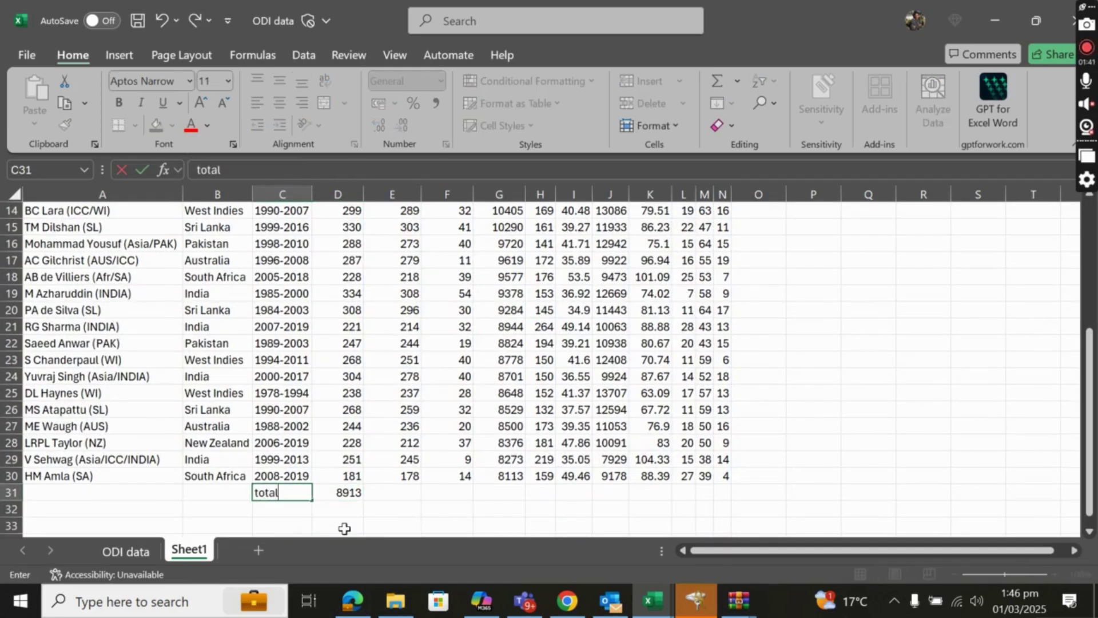
{"action": "key", "text": "Return"}
{"action": "type", "text": "A"}
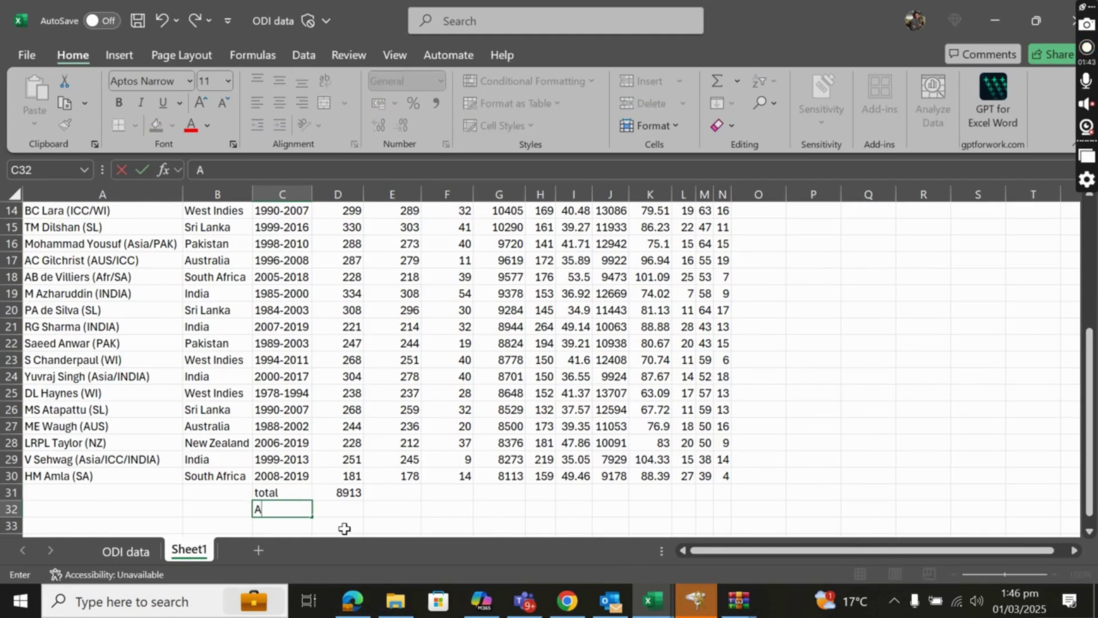
{"action": "type", "text": "vage"}
{"action": "key", "text": "BackSpace"}
{"action": "key", "text": "BackSpace"}
{"action": "type", "text": "rag"}
{"action": "key", "text": "BackSpace"}
{"action": "key", "text": "BackSpace"}
{"action": "key", "text": "BackSpace"}
{"action": "key", "text": "BackSpace"}
{"action": "type", "text": "g"}
{"action": "key", "text": "Tab"}
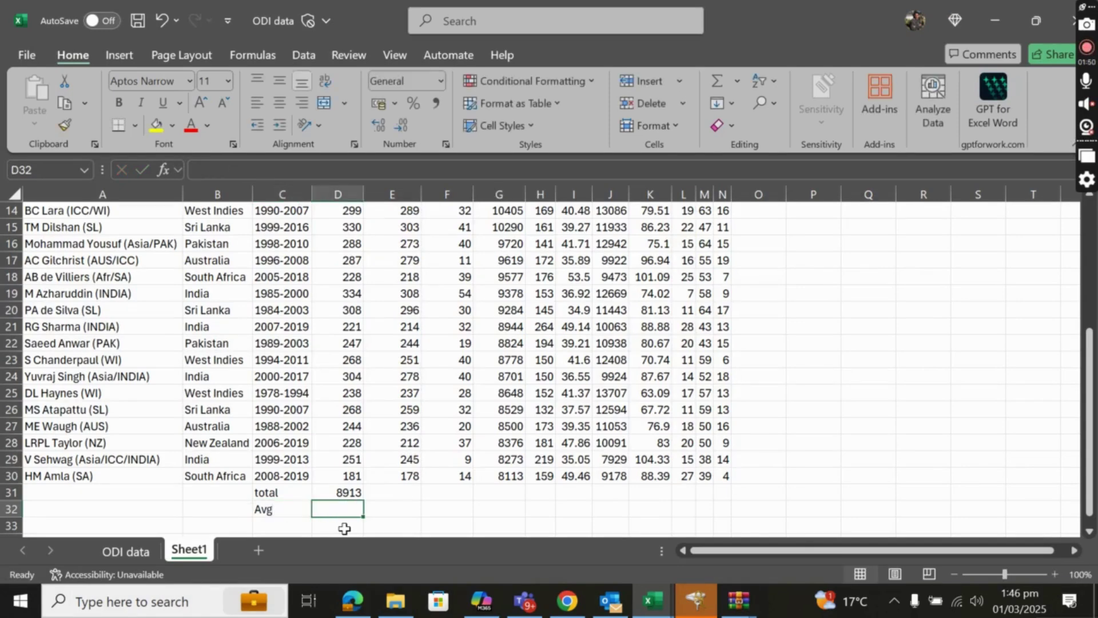
Calculate the average of the Mat column in D32 with =AVERAGE(D2:D30)
{"action": "type", "text": "=A"}
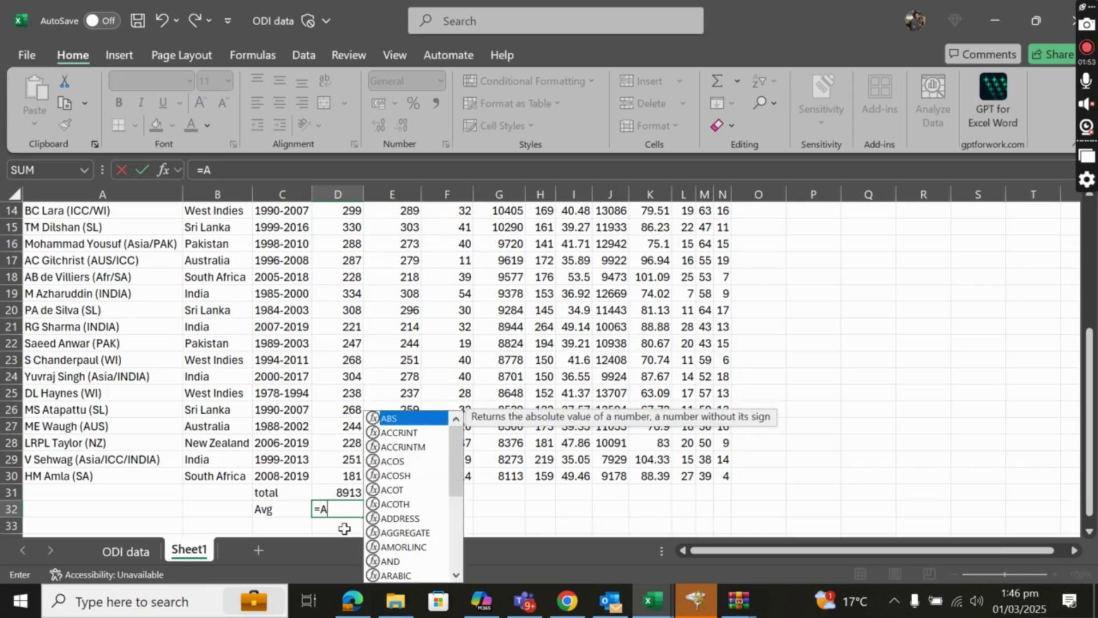
{"action": "type", "text": "ver"}
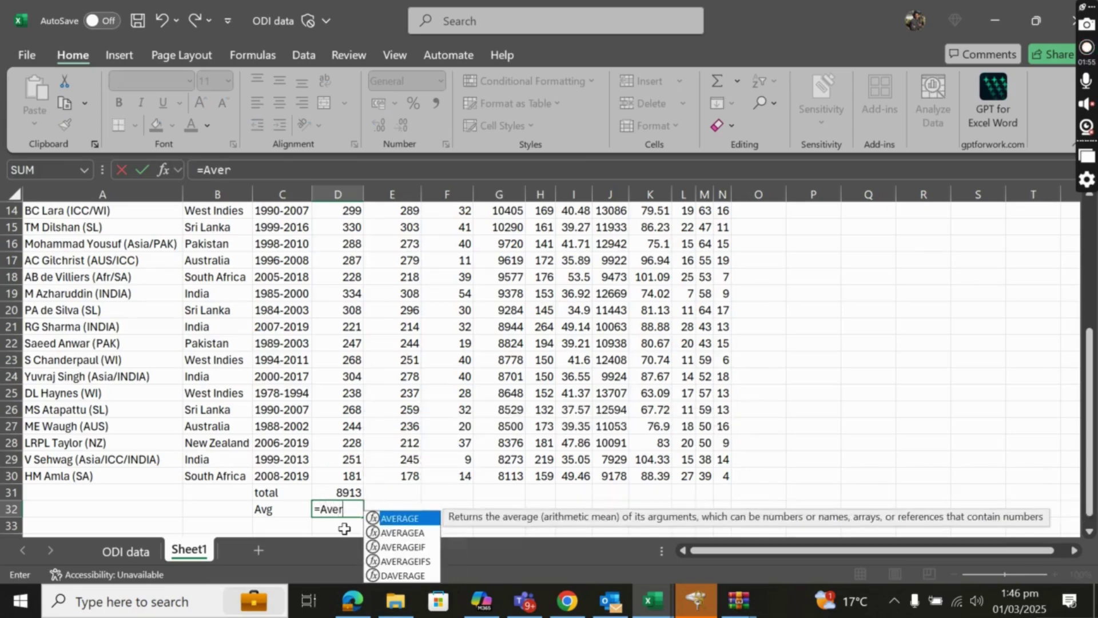
{"action": "key", "text": "Tab"}
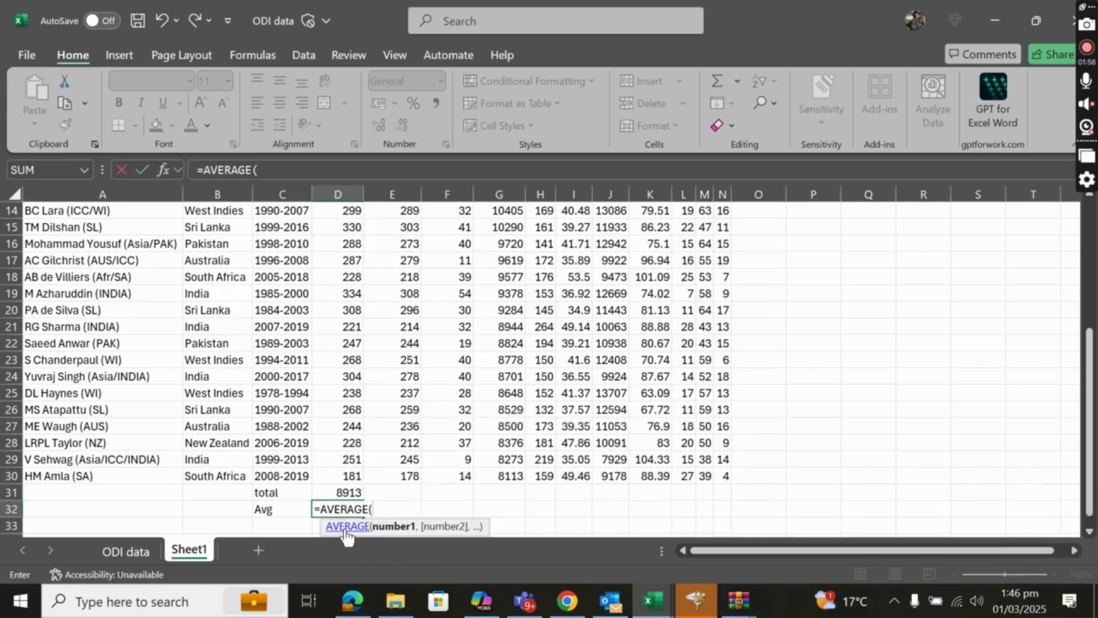
{"action": "key", "text": "Up"}
{"action": "key", "text": "Up"}
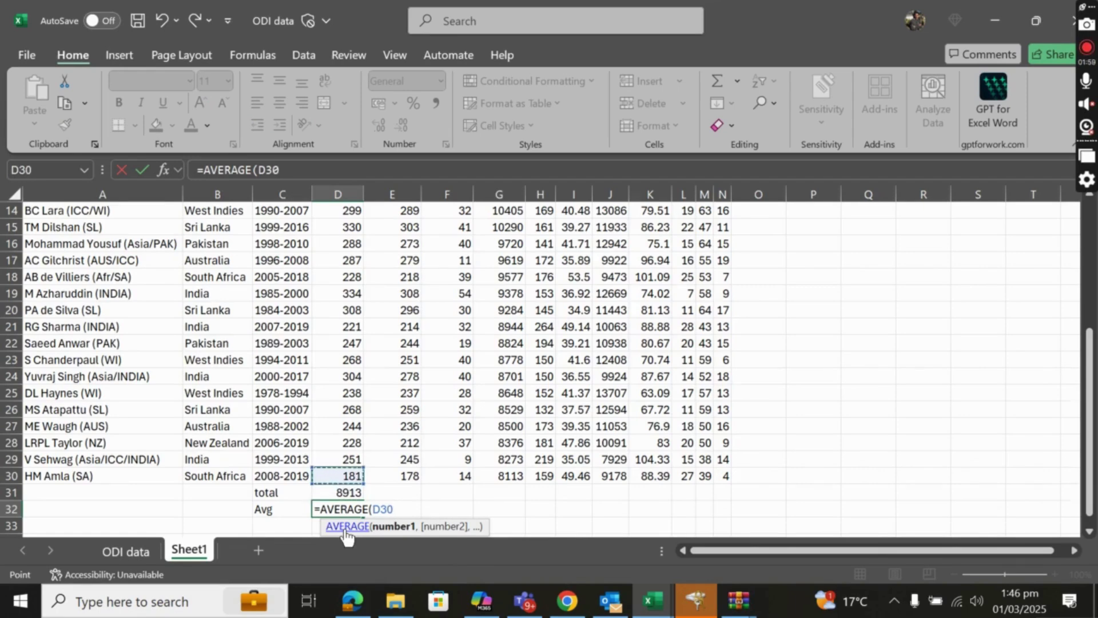
{"action": "key", "text": "ctrl+shift+Up"}
{"action": "key", "text": "shift+Down"}
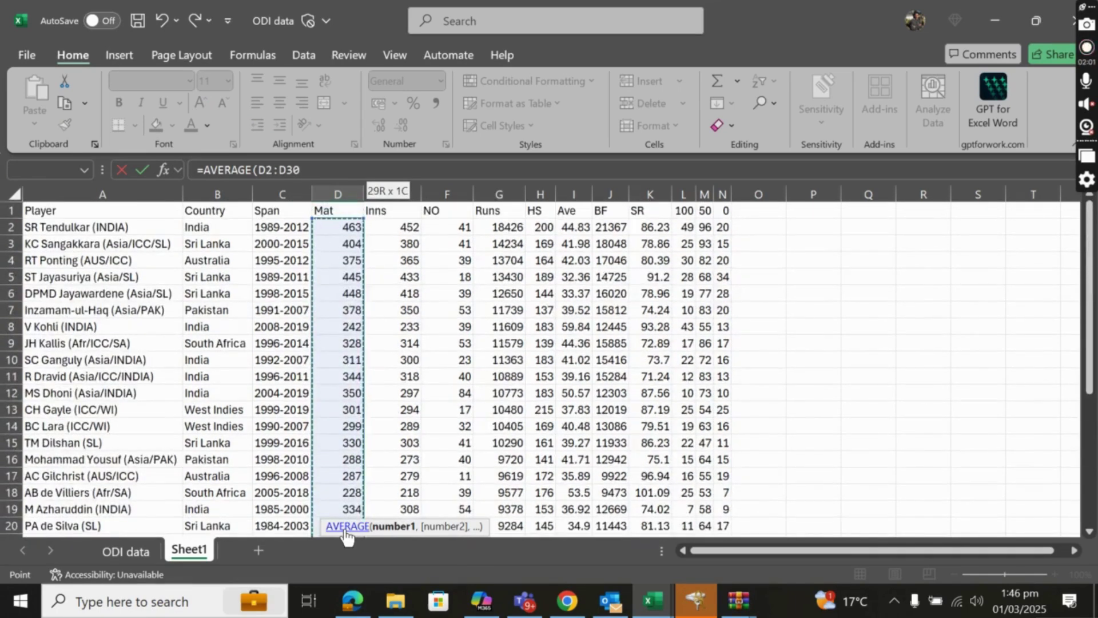
{"action": "key", "text": "Return"}
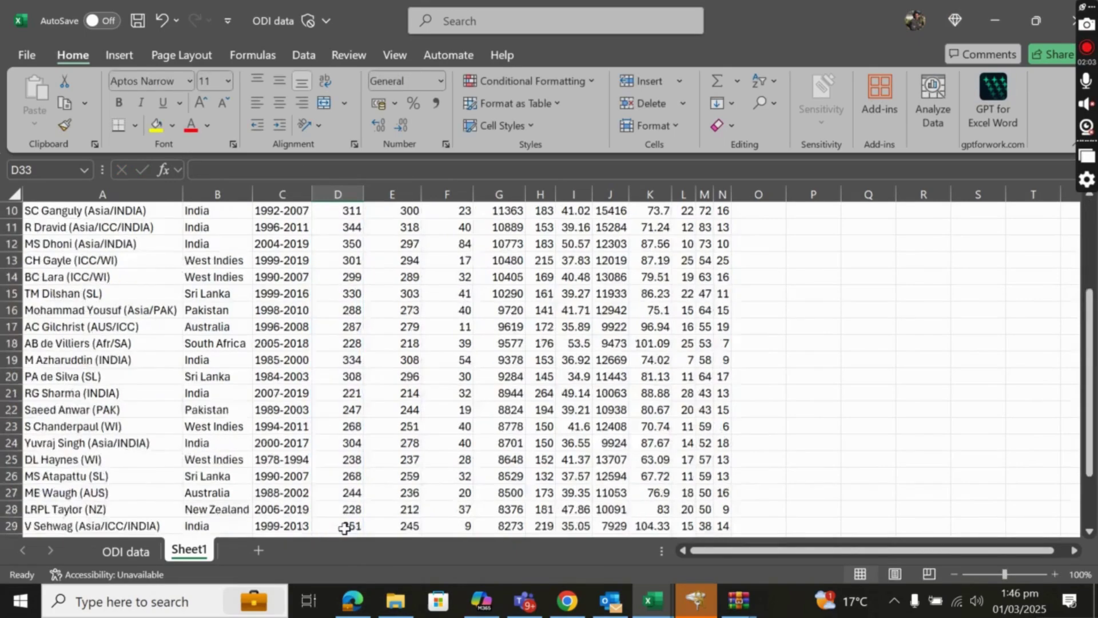
{"action": "scroll", "coordinate": [343, 528], "scroll_direction": "down", "scroll_amount": 2}
{"action": "key", "text": "Up"}
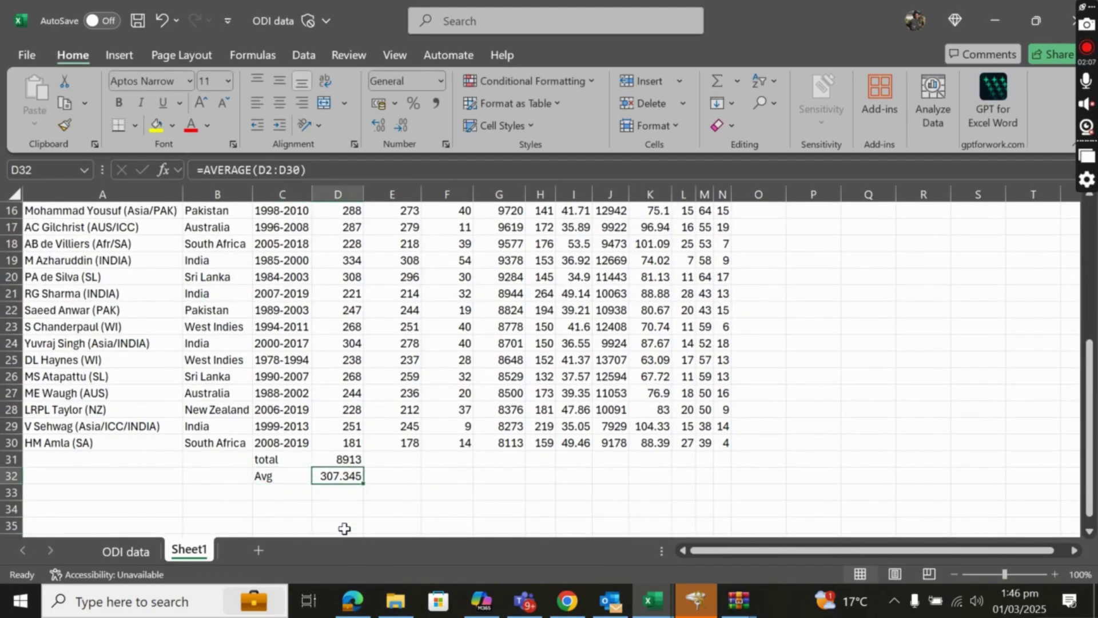
{"action": "key", "text": "Up"}
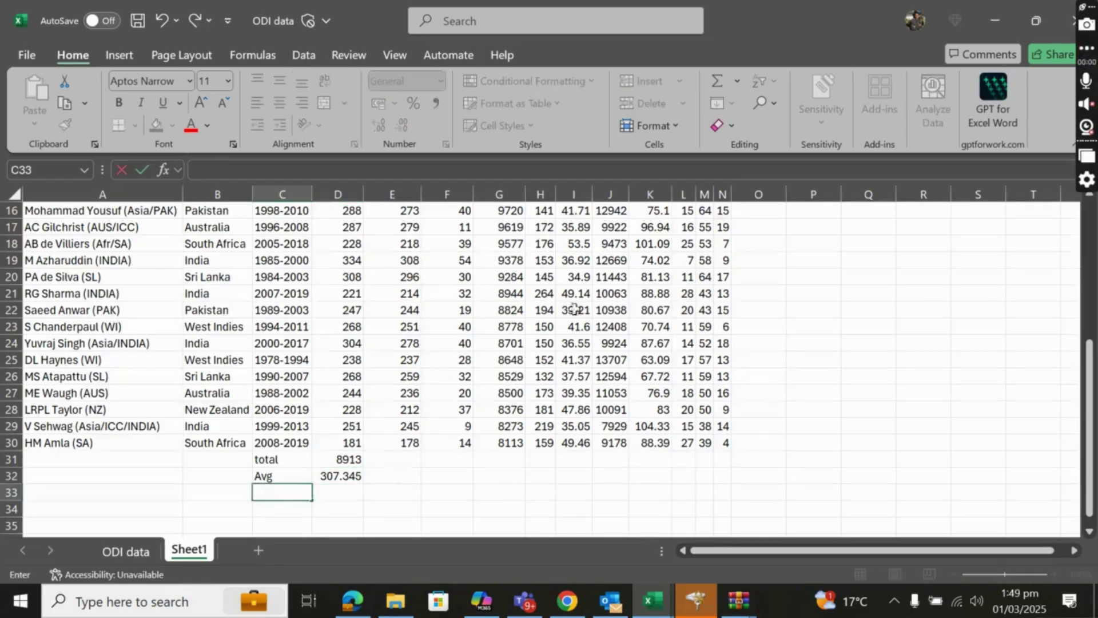
Add the label "sub" in cell C33 under the Avg label
{"action": "type", "text": "su"}
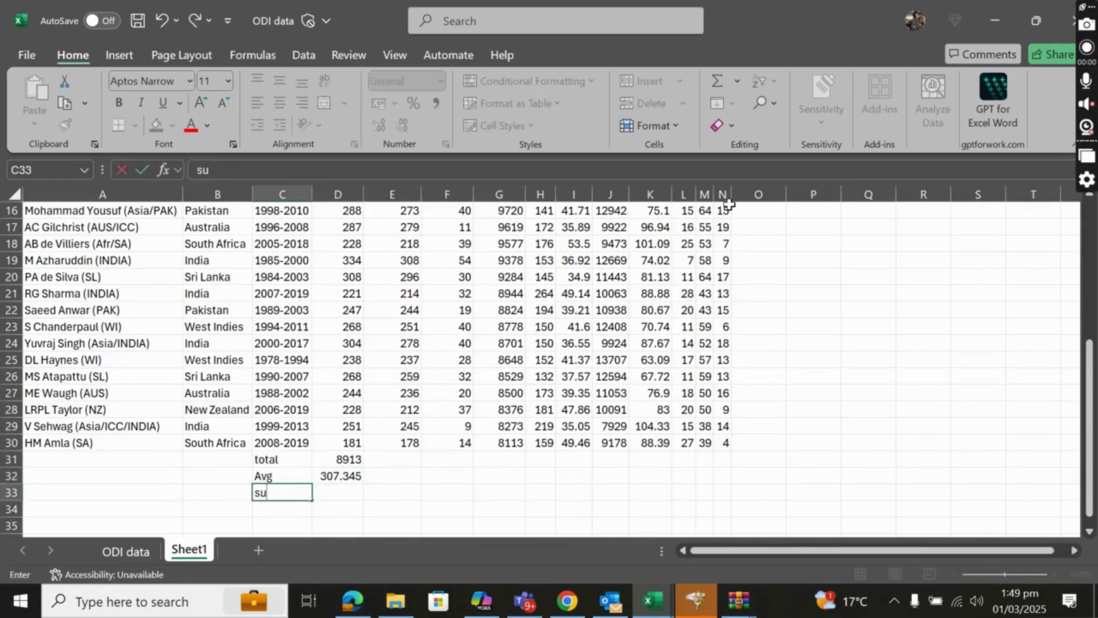
{"action": "type", "text": "b"}
{"action": "key", "text": "Tab"}
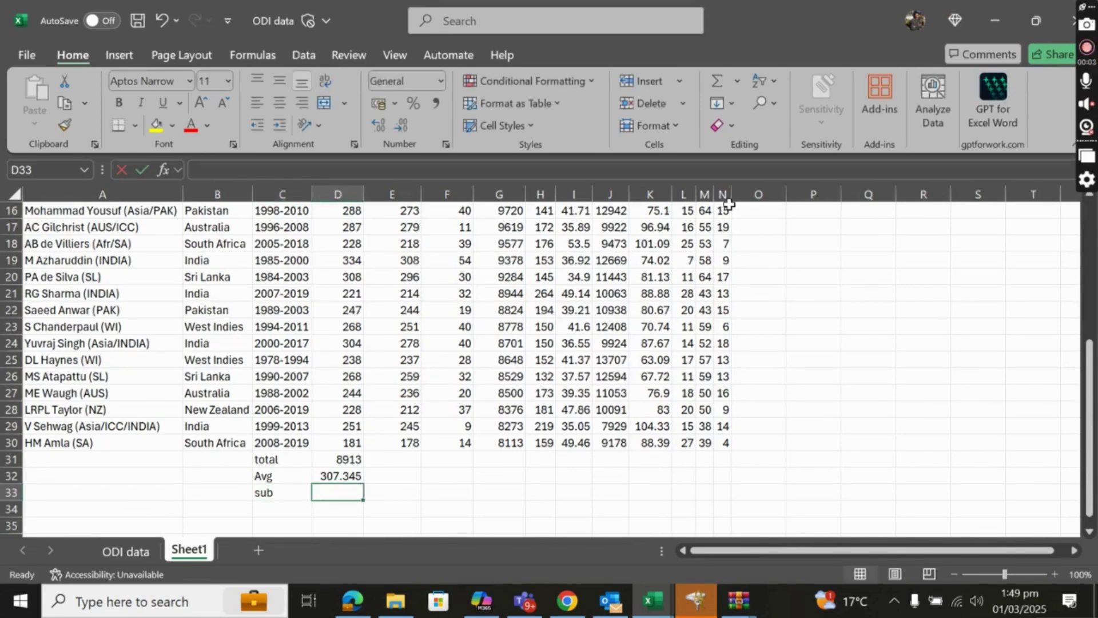
Subtract the Mat average from the Mat total in D33 with =D31-D32
{"action": "type", "text": "="}
{"action": "key", "text": "Up"}
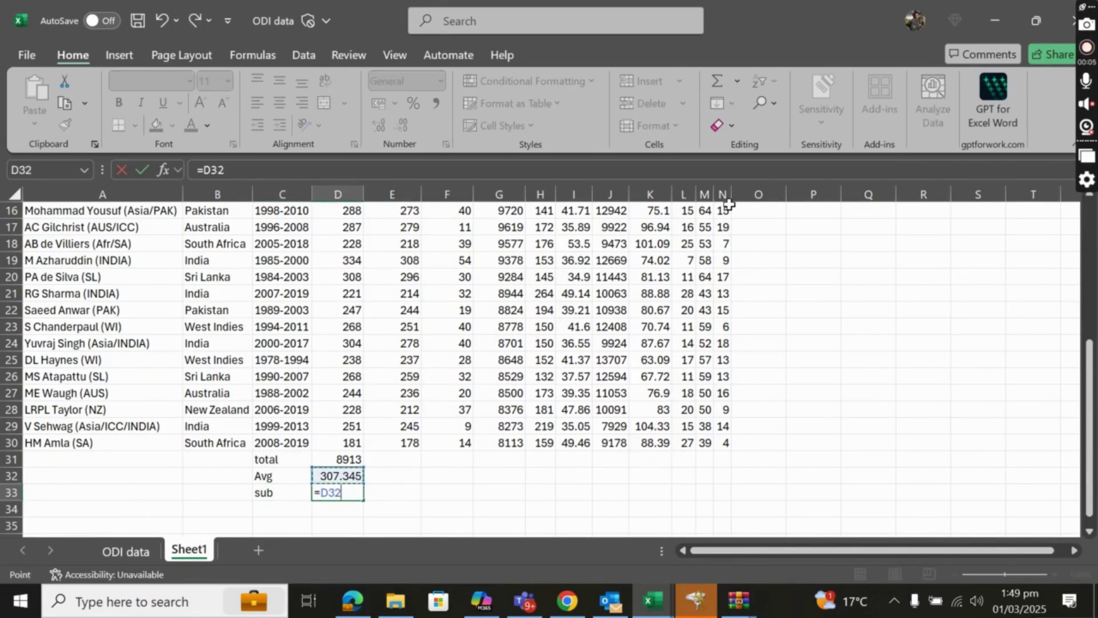
{"action": "key", "text": "Up"}
{"action": "type", "text": "-"}
{"action": "key", "text": "Up"}
{"action": "key", "text": "Return"}
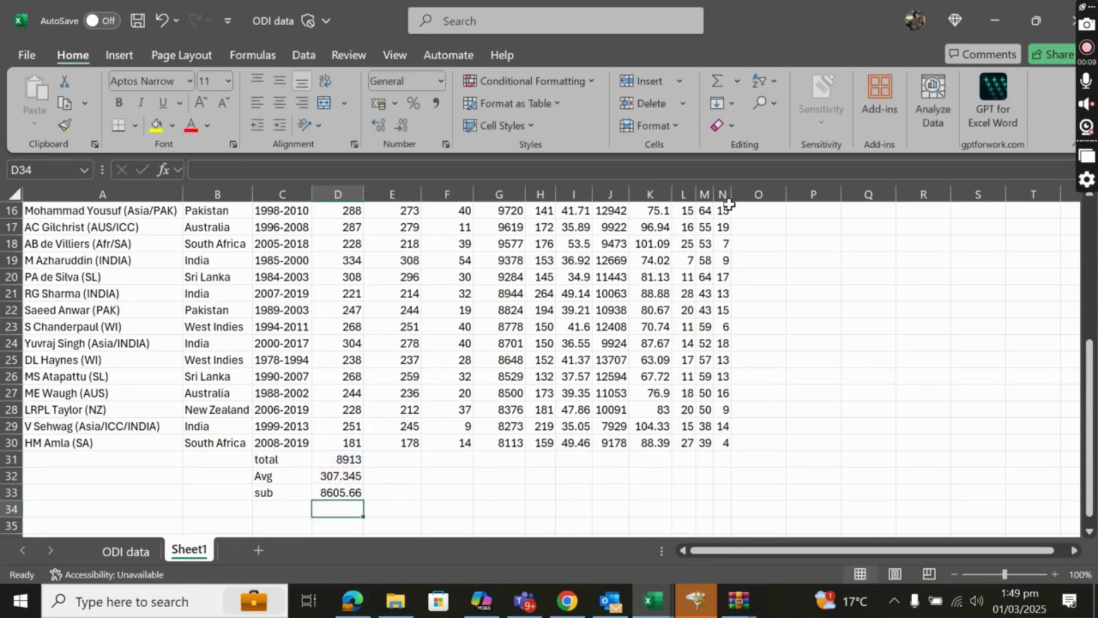
Enter the negative sample number -283723 in cell I32
{"action": "key", "text": "Up"}
{"action": "key", "text": "Right"}
{"action": "key", "text": "Right"}
{"action": "key", "text": "Right"}
{"action": "key", "text": "Up"}
{"action": "key", "text": "Right"}
{"action": "key", "text": "Right"}
{"action": "key", "text": "Right"}
{"action": "key", "text": "Left"}
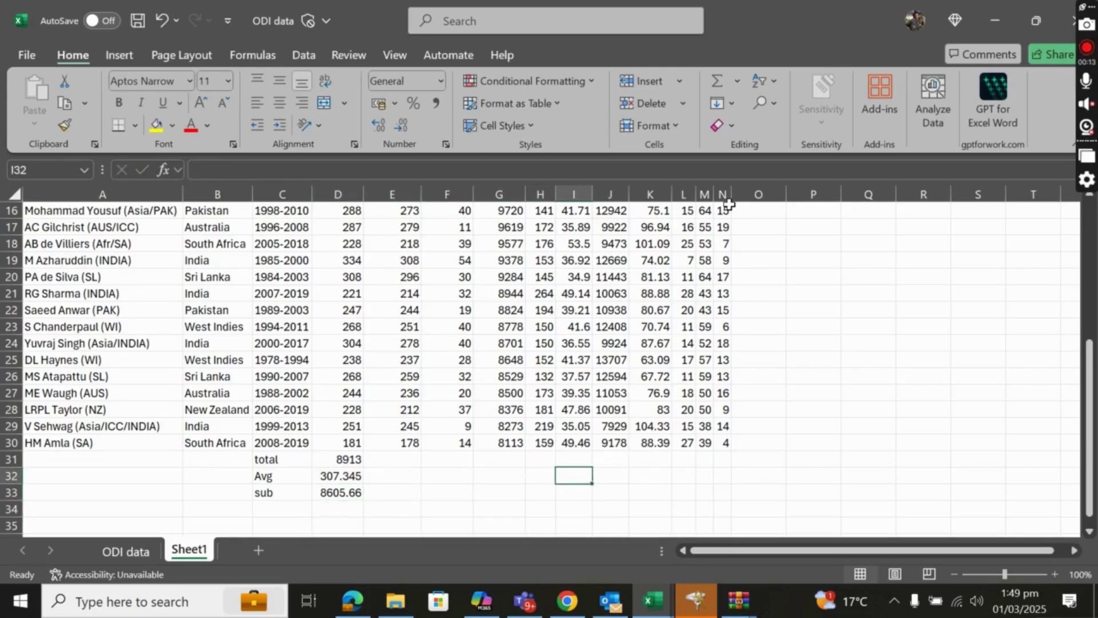
{"action": "type", "text": "-283723"}
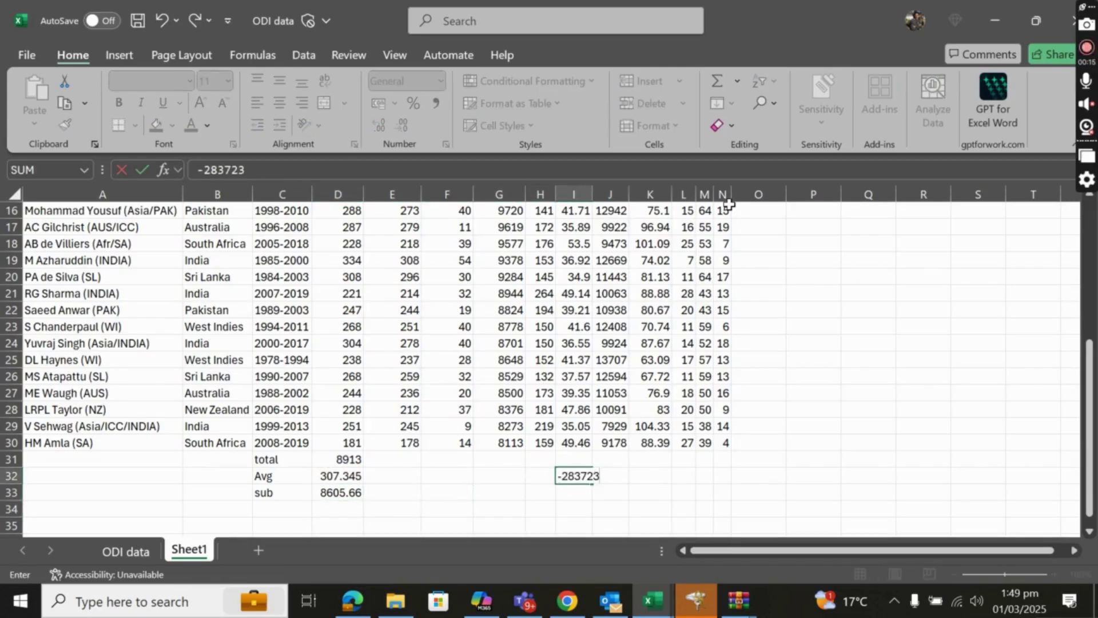
{"action": "key", "text": "Return"}
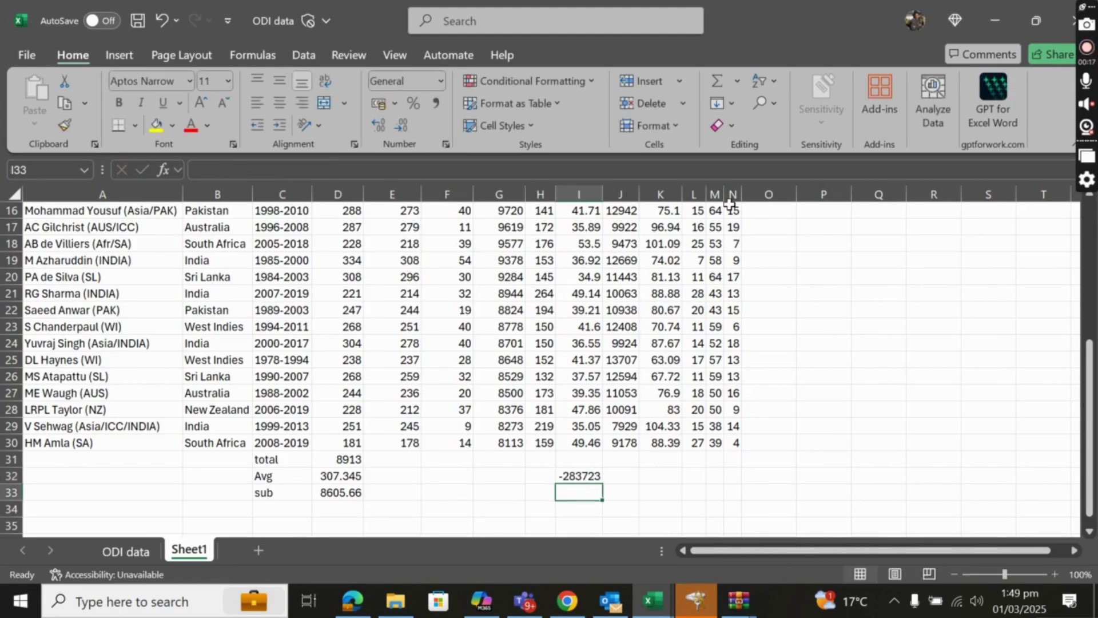
Calculate the absolute value of the number in I32 in cell I33 with the ABS function
{"action": "type", "text": "=abd"}
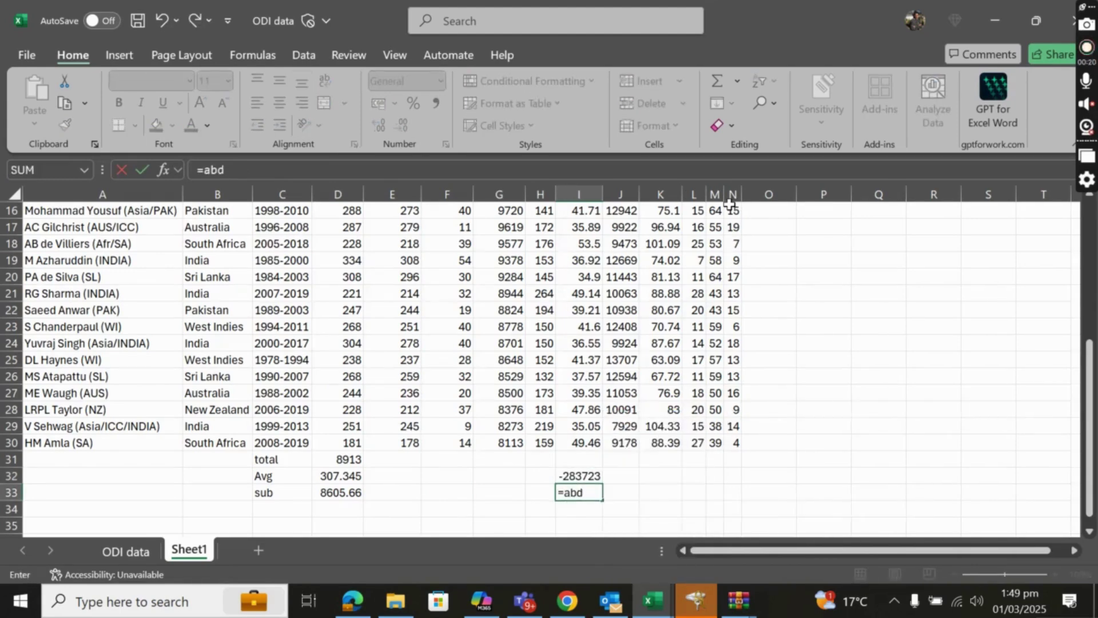
{"action": "key", "text": "BackSpace"}
{"action": "type", "text": "s"}
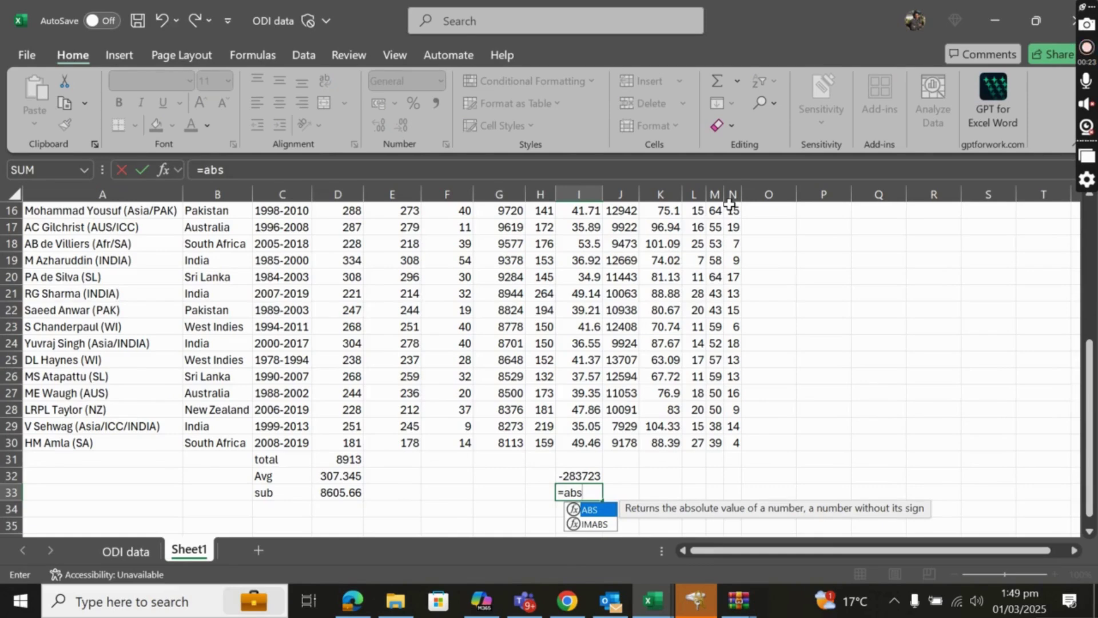
{"action": "type", "text": "("}
{"action": "key", "text": "Up"}
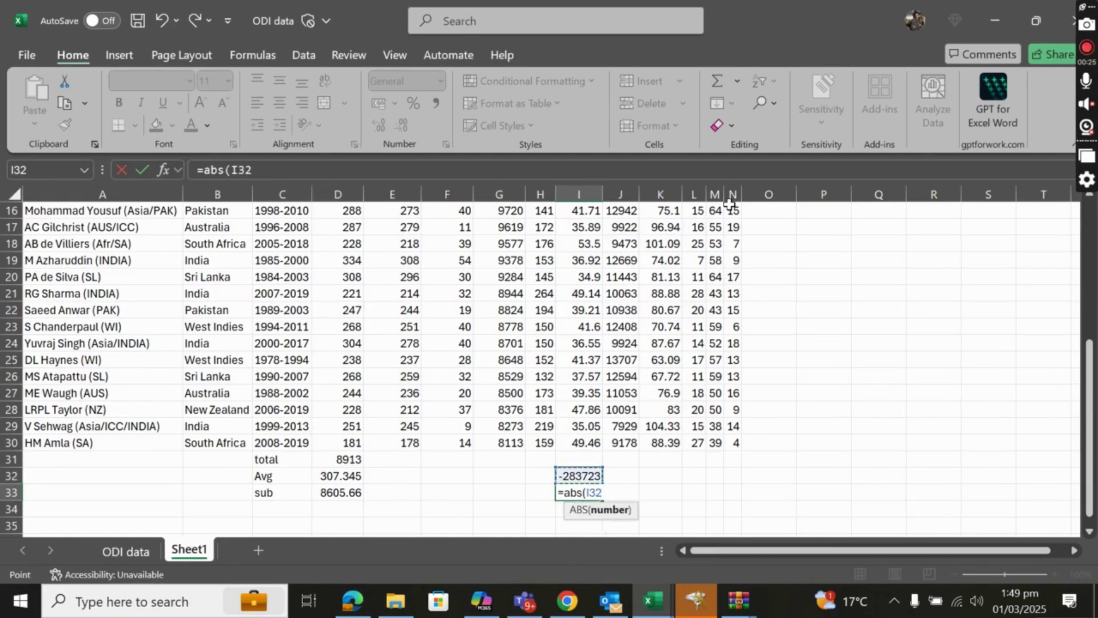
{"action": "key", "text": "Return"}
{"action": "key", "text": "Up"}
{"action": "key", "text": "Up"}
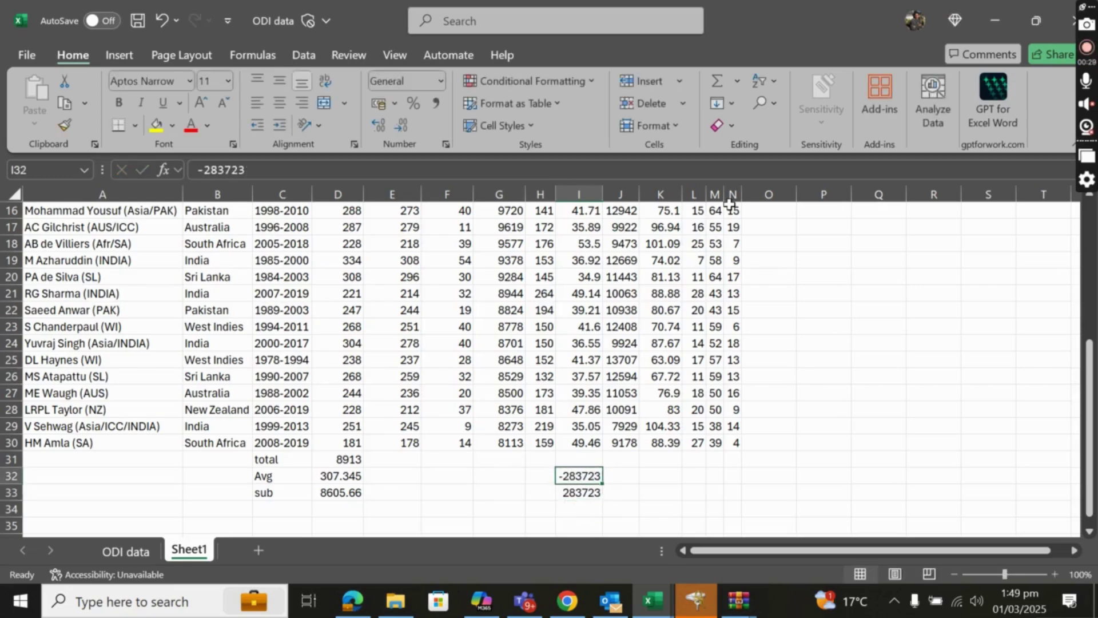
Multiply the two sample numbers in K32 with =PRODUCT(I32:I33) and clear that formula again
{"action": "key", "text": "Right"}
{"action": "key", "text": "Right"}
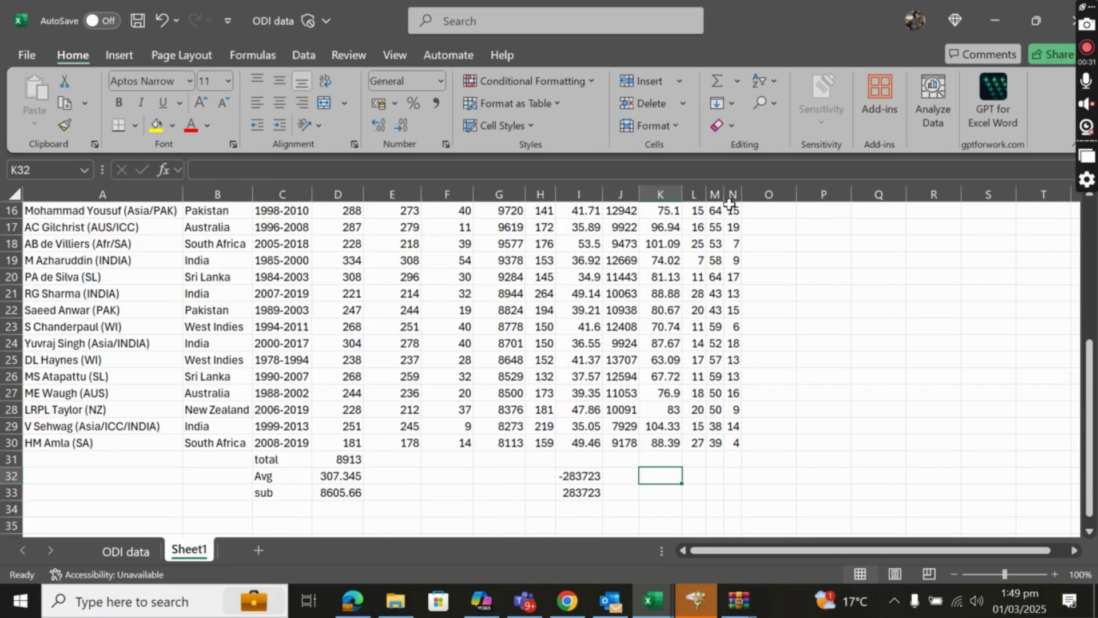
{"action": "type", "text": "=prod"}
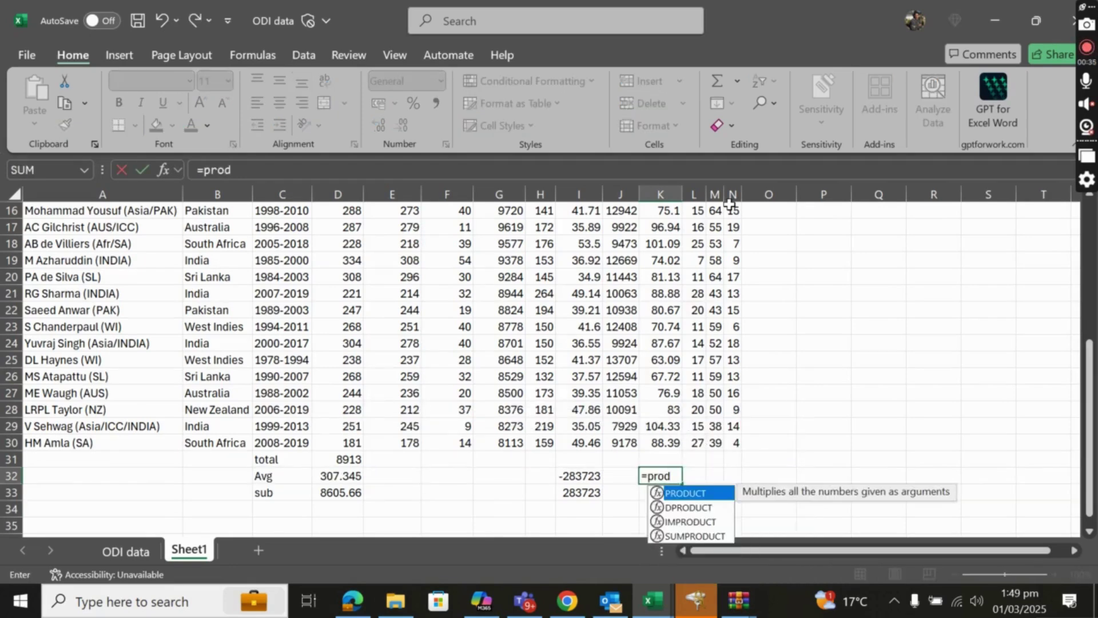
{"action": "key", "text": "Tab"}
{"action": "key", "text": "Left"}
{"action": "key", "text": "Left"}
{"action": "key", "text": "shift+Down"}
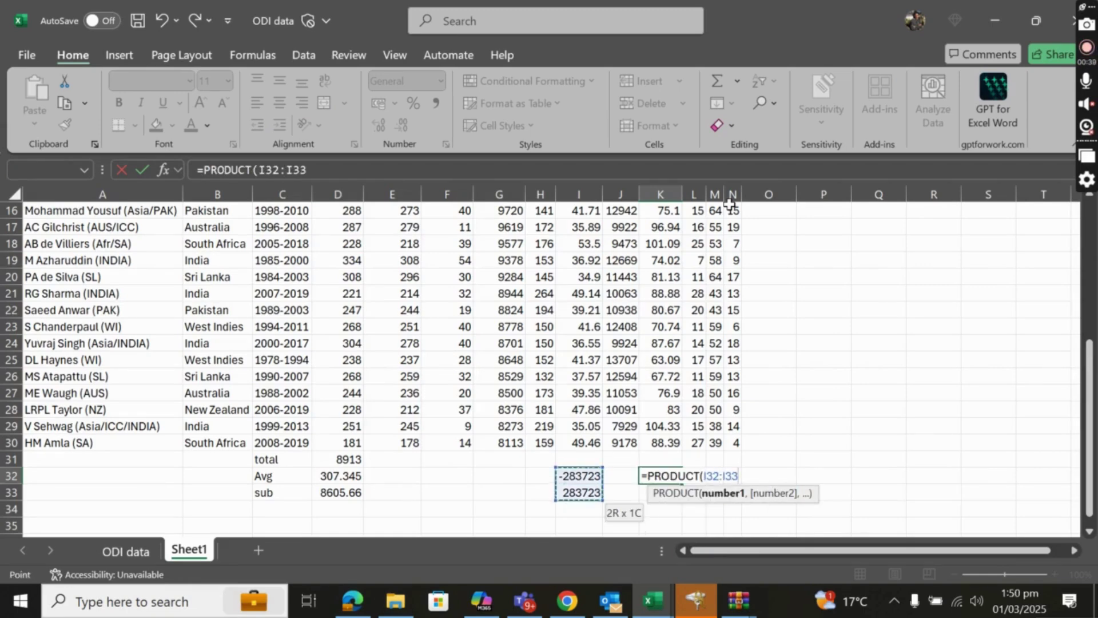
{"action": "type", "text": "("}
{"action": "key", "text": "BackSpace"}
{"action": "key", "text": "Return"}
{"action": "key", "text": "Up"}
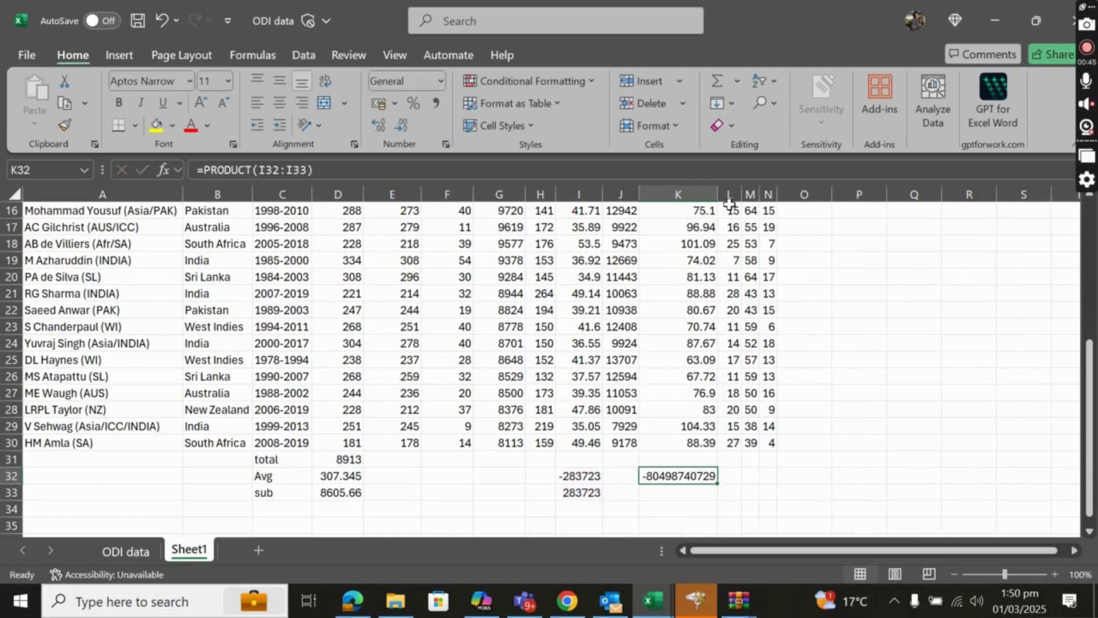
{"action": "key", "text": "Delete"}
{"action": "key", "text": "Left"}
{"action": "key", "text": "Left"}
{"action": "key", "text": "Left"}
{"action": "key", "text": "Left"}
{"action": "key", "text": "Left"}
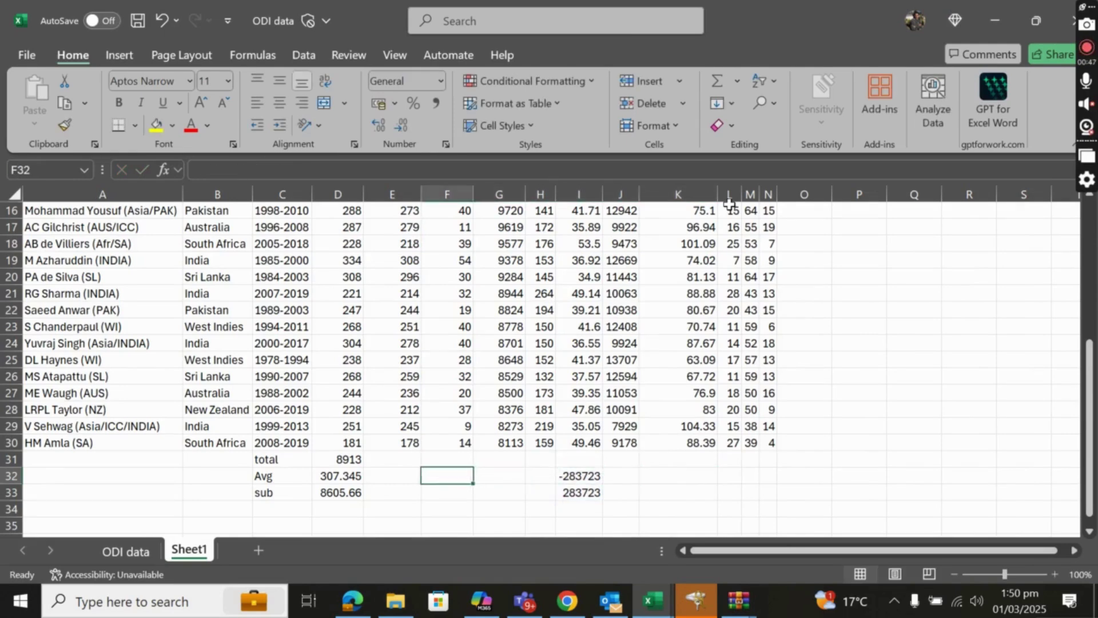
{"action": "key", "text": "Left"}
{"action": "key", "text": "Left"}
{"action": "key", "text": "Left"}
{"action": "key", "text": "Up"}
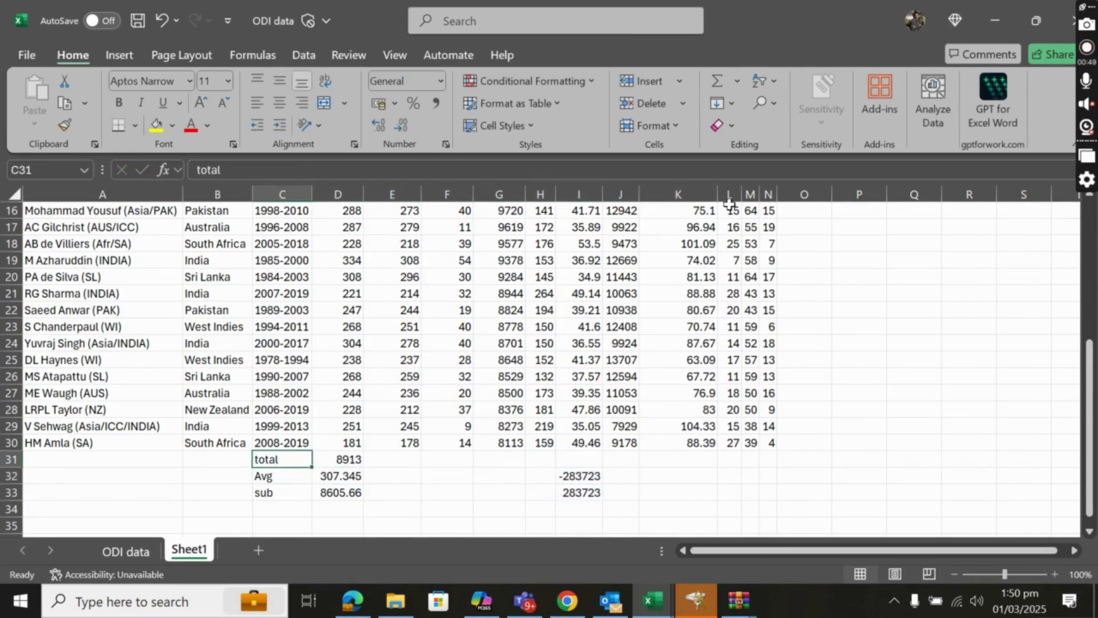
{"action": "key", "text": "Right"}
{"action": "key", "text": "Left"}
{"action": "key", "text": "Left"}
{"action": "key", "text": "Left"}
{"action": "key", "text": "Right"}
{"action": "key", "text": "Right"}
{"action": "key", "text": "Right"}
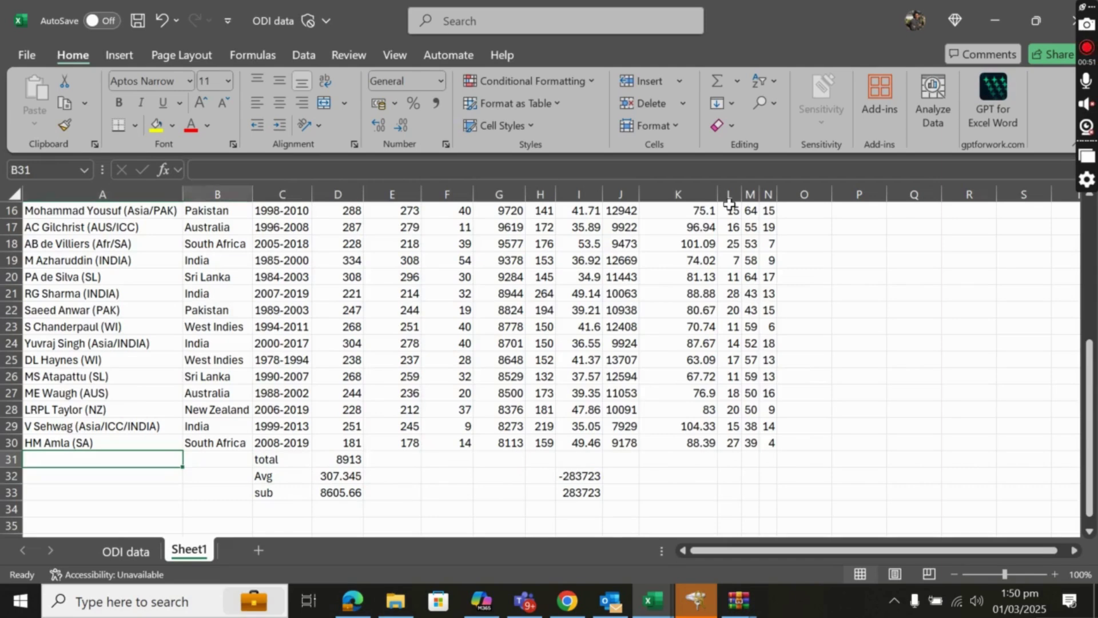
{"action": "key", "text": "Down"}
{"action": "key", "text": "Down"}
{"action": "key", "text": "Down"}
{"action": "key", "text": "Right"}
{"action": "key", "text": "Right"}
{"action": "key", "text": "Right"}
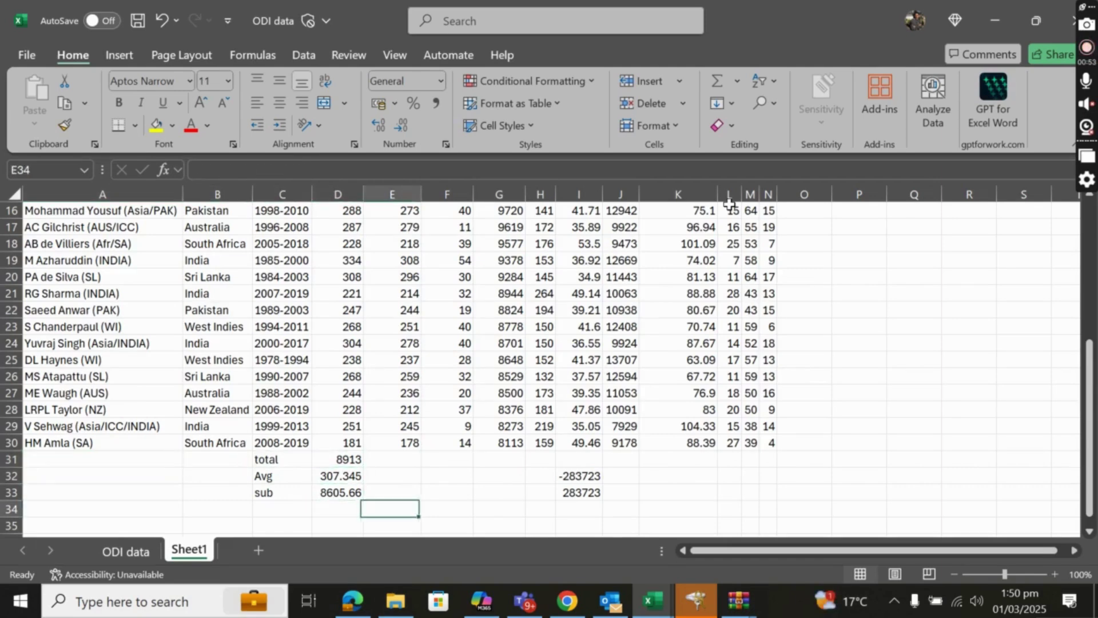
{"action": "key", "text": "Right"}
{"action": "key", "text": "Up"}
{"action": "key", "text": "Left"}
{"action": "key", "text": "Right"}
{"action": "key", "text": "Right"}
{"action": "key", "text": "Right"}
{"action": "key", "text": "Right"}
{"action": "key", "text": "Right"}
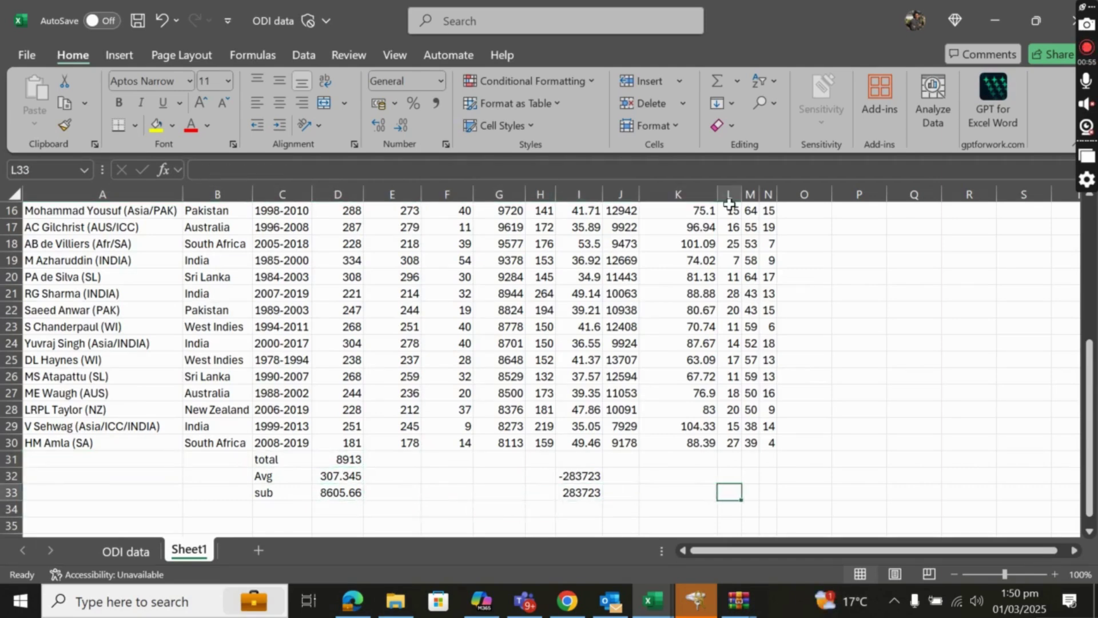
{"action": "key", "text": "Up"}
{"action": "key", "text": "Left"}
{"action": "key", "text": "Up"}
{"action": "key", "text": "Up"}
{"action": "key", "text": "Down"}
{"action": "key", "text": "Left"}
{"action": "key", "text": "Left"}
{"action": "key", "text": "Left"}
{"action": "key", "text": "Left"}
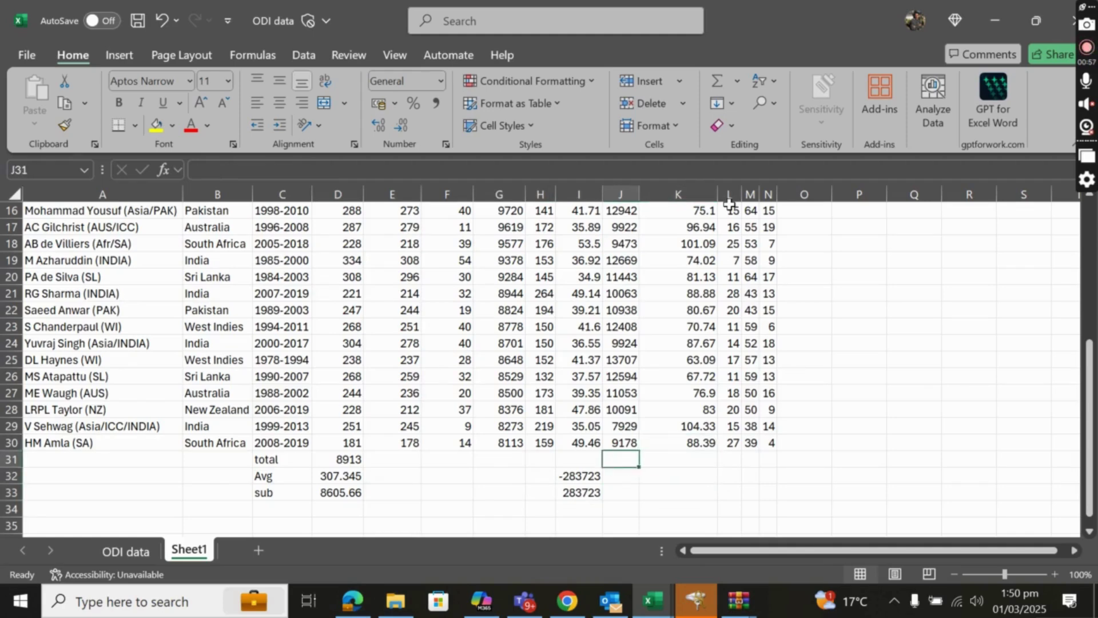
Calculate the square root of the Mat average in E32 with =SQRT(D32)
{"action": "key", "text": "Left"}
{"action": "key", "text": "Left"}
{"action": "key", "text": "Left"}
{"action": "key", "text": "Down"}
{"action": "key", "text": "Down"}
{"action": "key", "text": "Up"}
{"action": "key", "text": "Right"}
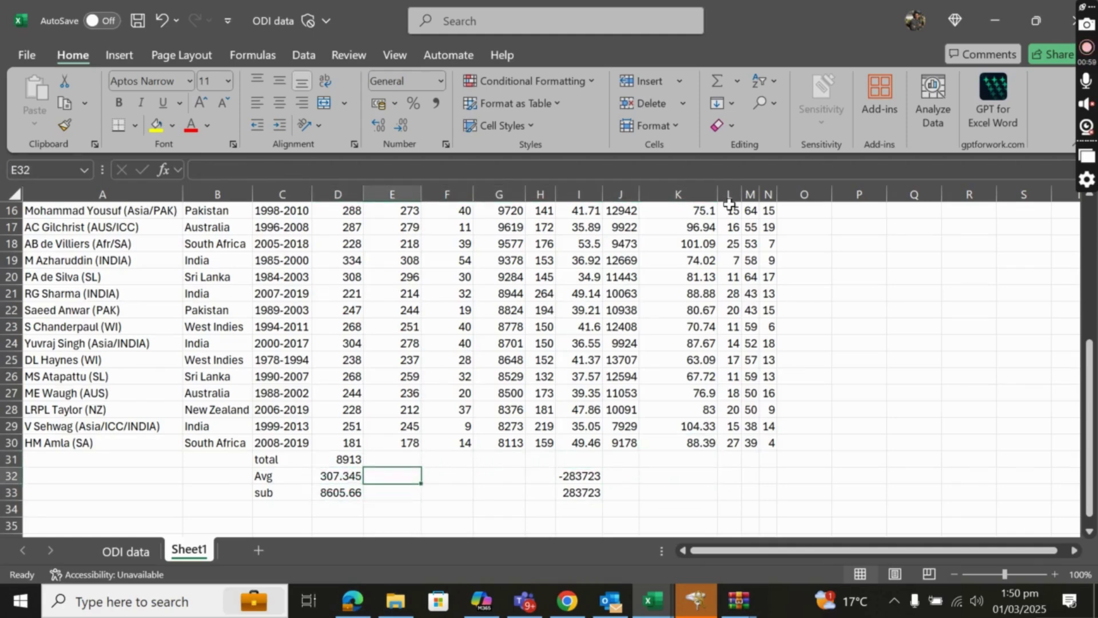
{"action": "type", "text": "=sq"}
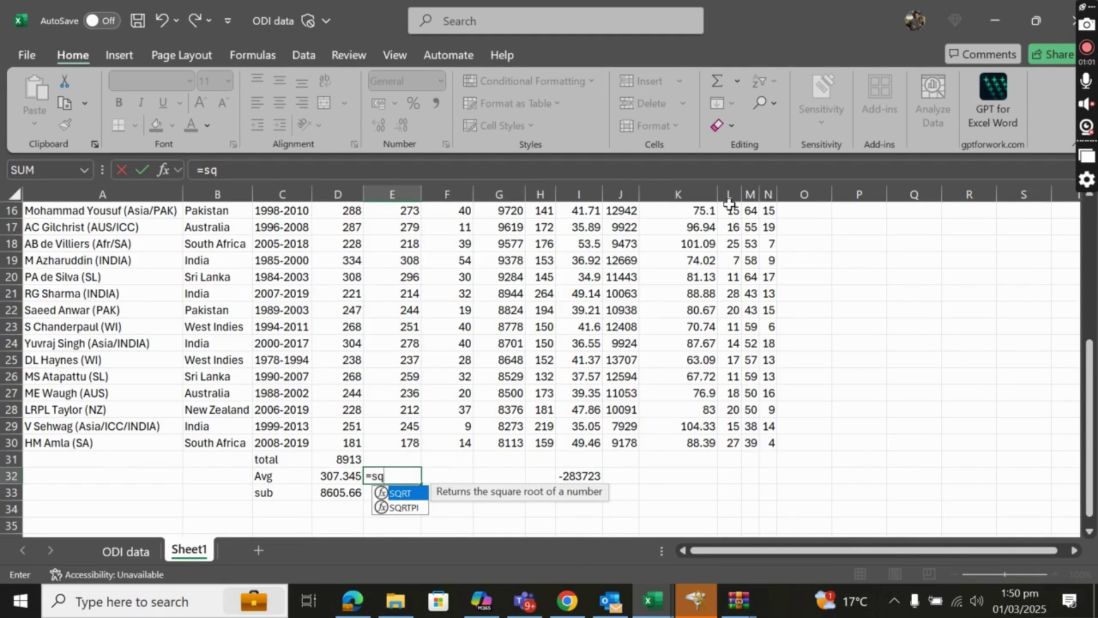
{"action": "key", "text": "Tab"}
{"action": "key", "text": "Left"}
{"action": "type", "text": ")"}
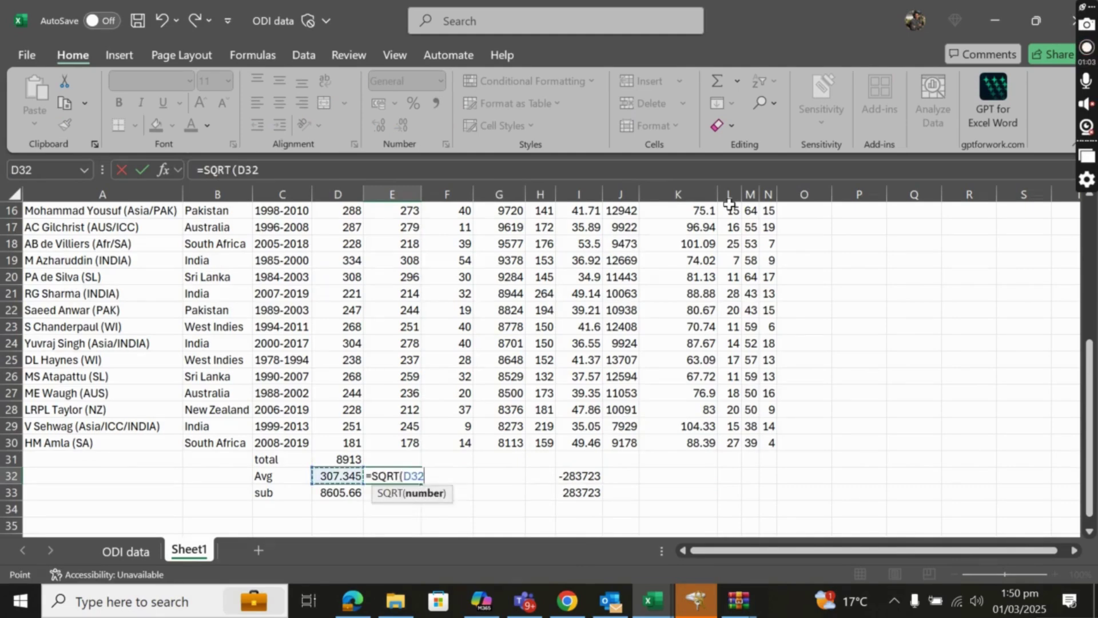
{"action": "key", "text": "Return"}
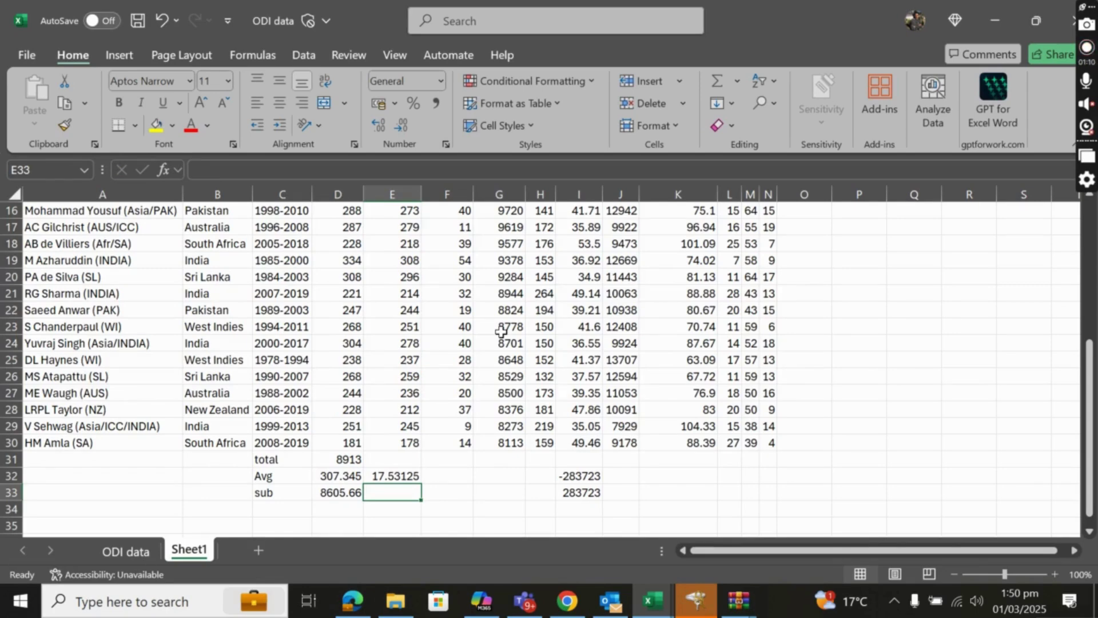
{"action": "key", "text": "Up"}
{"action": "key", "text": "Up"}
{"action": "key", "text": "Up"}
{"action": "key", "text": "Right"}
{"action": "key", "text": "Left"}
{"action": "key", "text": "Down"}
{"action": "key", "text": "Down"}
{"action": "key", "text": "Up"}
{"action": "key", "text": "Down"}
Add up column E in the total row at E31 with AutoSum, using =SUM(E2:E30)
{"action": "key", "text": "Left"}
{"action": "key", "text": "Up"}
{"action": "key", "text": "Right"}
{"action": "key", "text": "Right"}
{"action": "key", "text": "Left"}
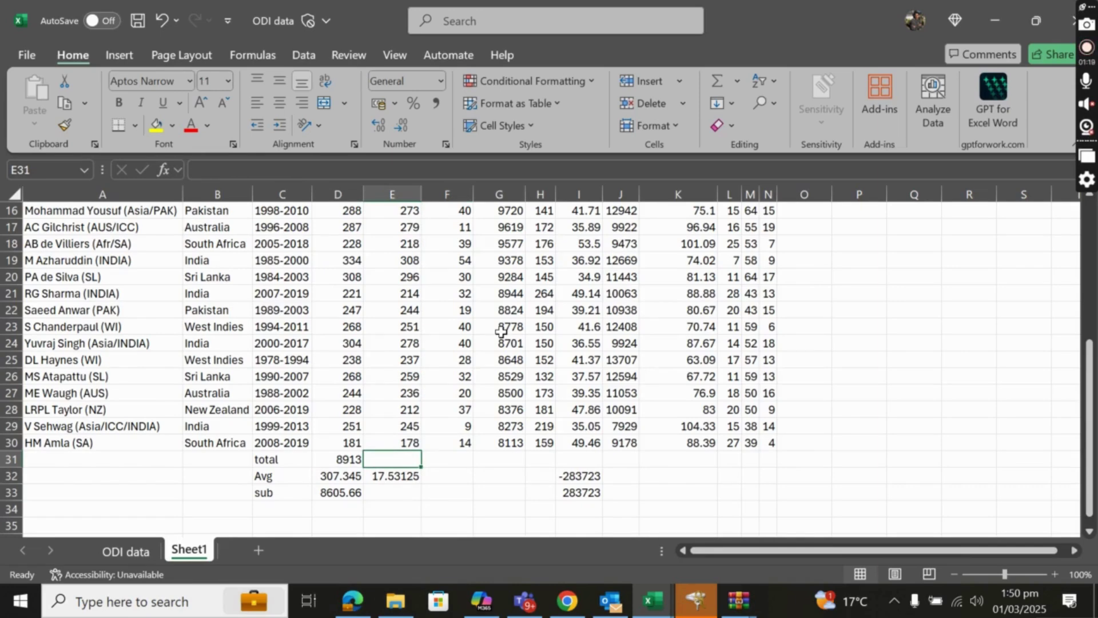
{"action": "key", "text": "alt+equal"}
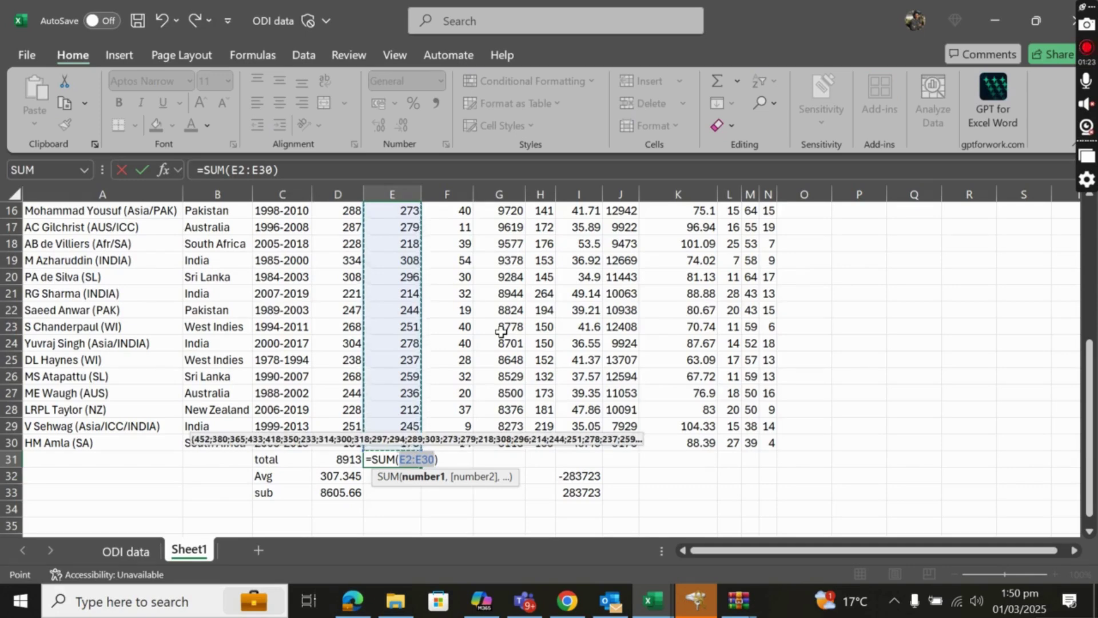
{"action": "key", "text": "Return"}
Add up column F in cell F31 with AutoSum
{"action": "key", "text": "Up"}
{"action": "key", "text": "Right"}
{"action": "key", "text": "Right"}
{"action": "key", "text": "Left"}
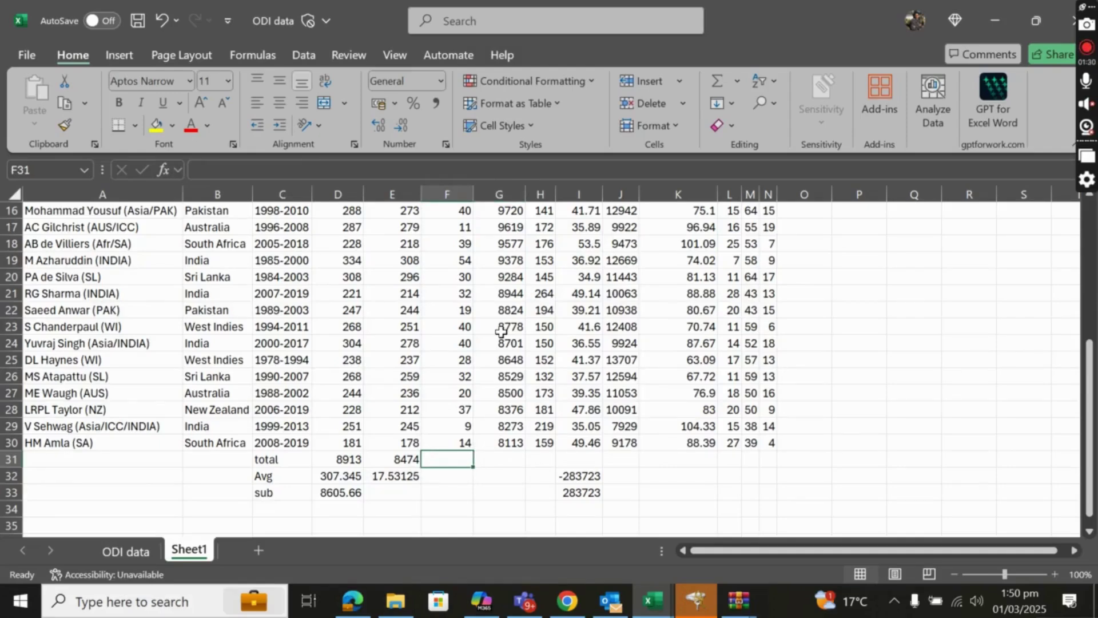
{"action": "key", "text": "alt+equal"}
{"action": "key", "text": "Return"}
Fill the total formulas from E31:F31 across to N31 and autofit the widths of columns M and N
{"action": "key", "text": "Up"}
{"action": "key", "text": "Up"}
{"action": "key", "text": "Left"}
{"action": "key", "text": "Down"}
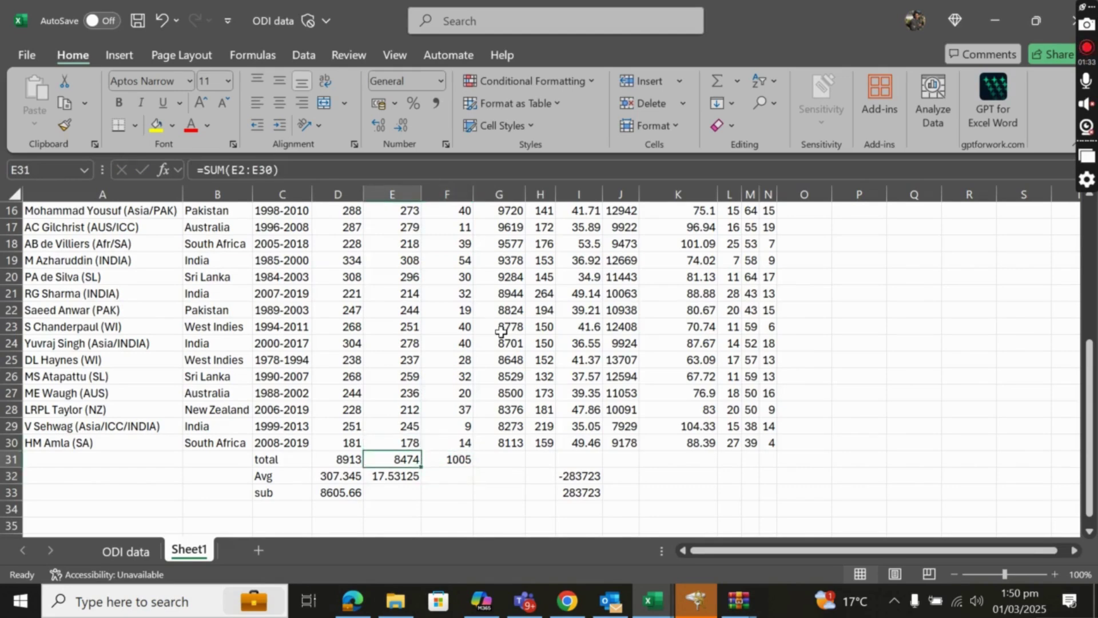
{"action": "key", "text": "shift+Right"}
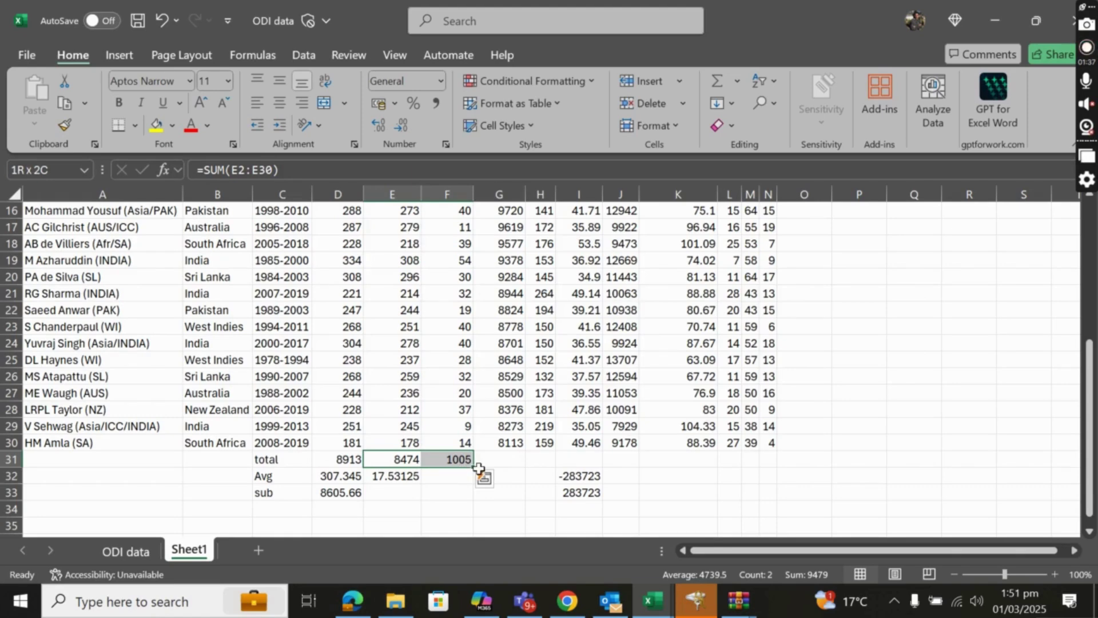
{"action": "left_click_drag", "start_coordinate": [476, 468], "coordinate": [774, 460]}
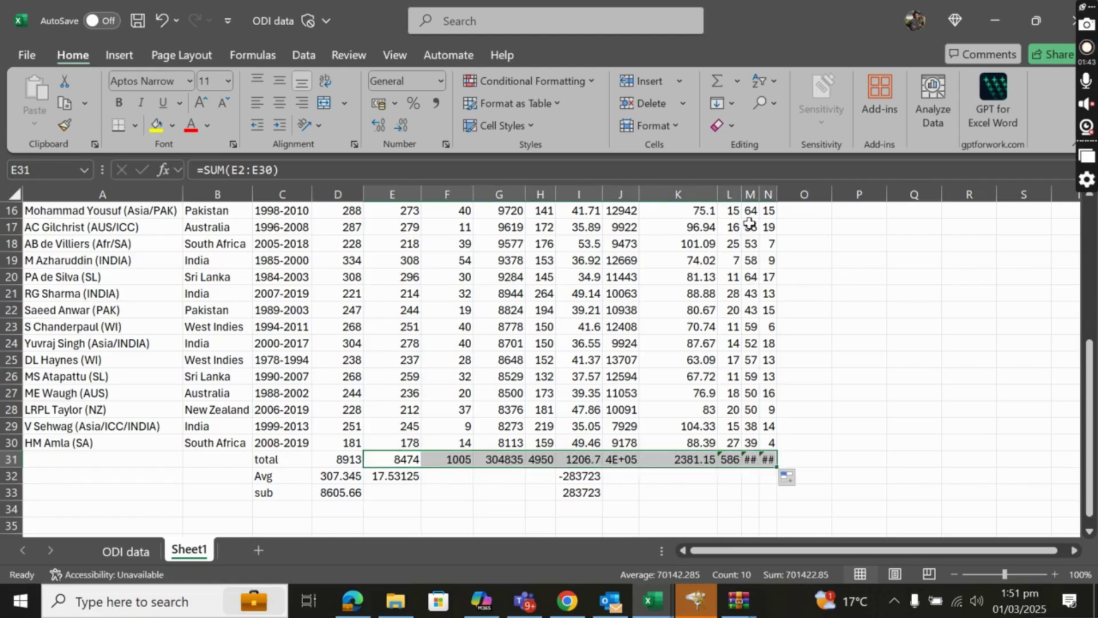
{"action": "double_click", "coordinate": [761, 194]}
{"action": "double_click", "coordinate": [795, 193]}
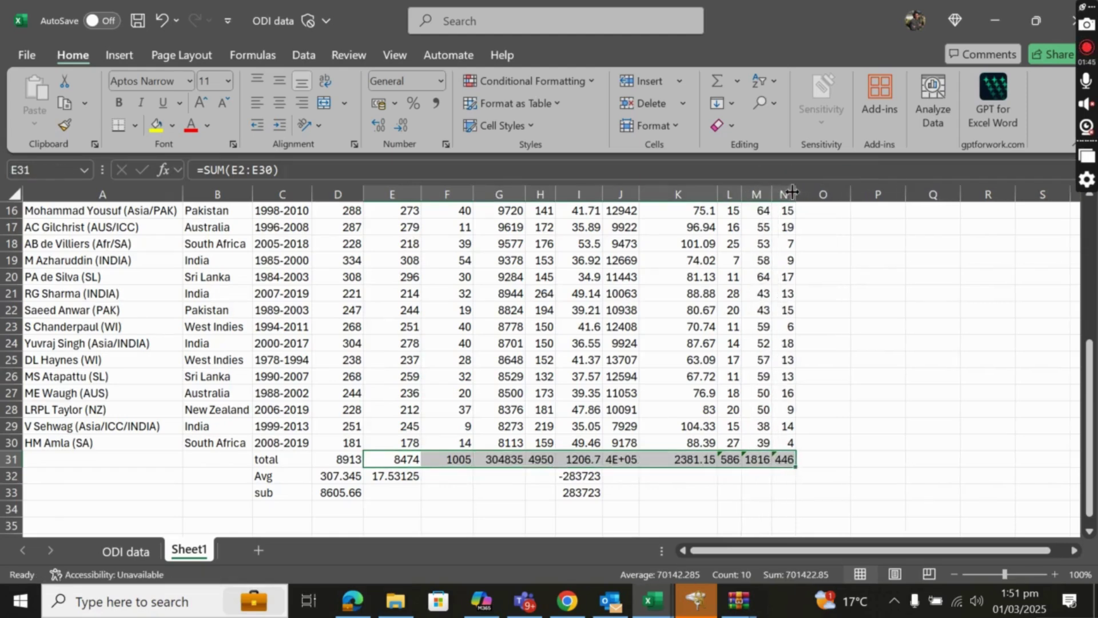
Fill the average formula from D32 and the subtraction formula from D33 across their rows to column N
{"action": "left_click", "coordinate": [345, 473]}
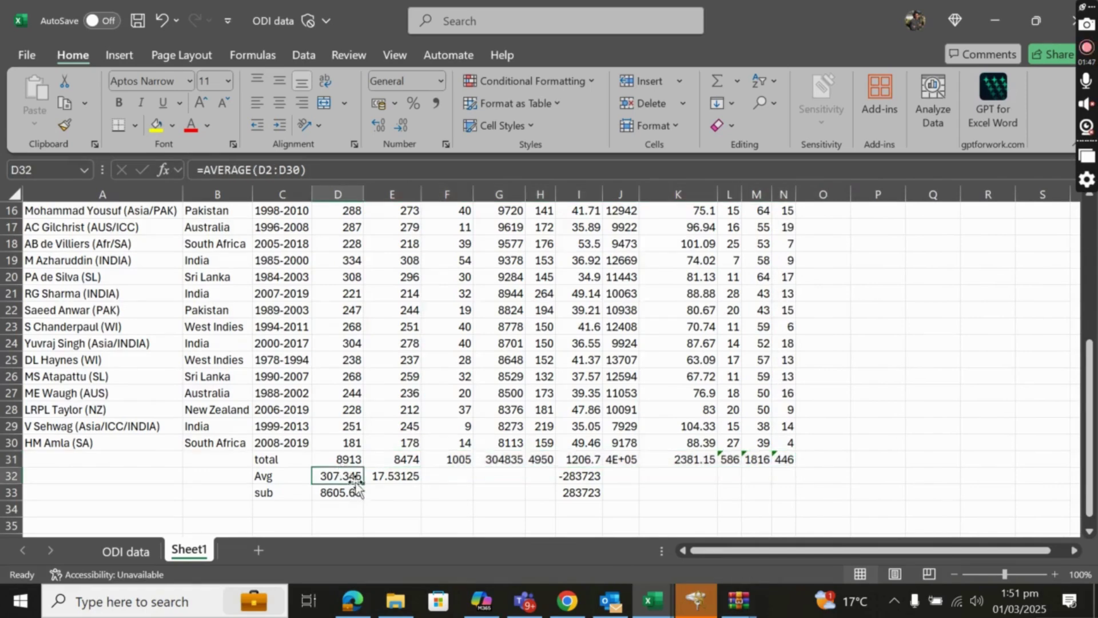
{"action": "left_click_drag", "start_coordinate": [362, 483], "coordinate": [791, 493]}
{"action": "left_click", "coordinate": [348, 493]}
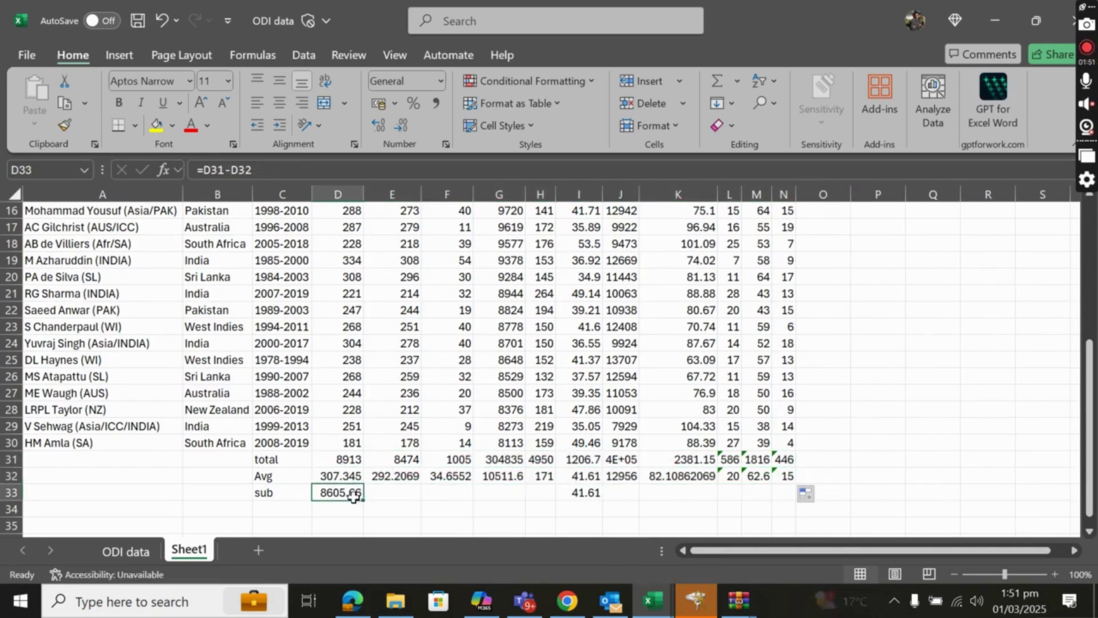
{"action": "left_click_drag", "start_coordinate": [366, 502], "coordinate": [791, 500]}
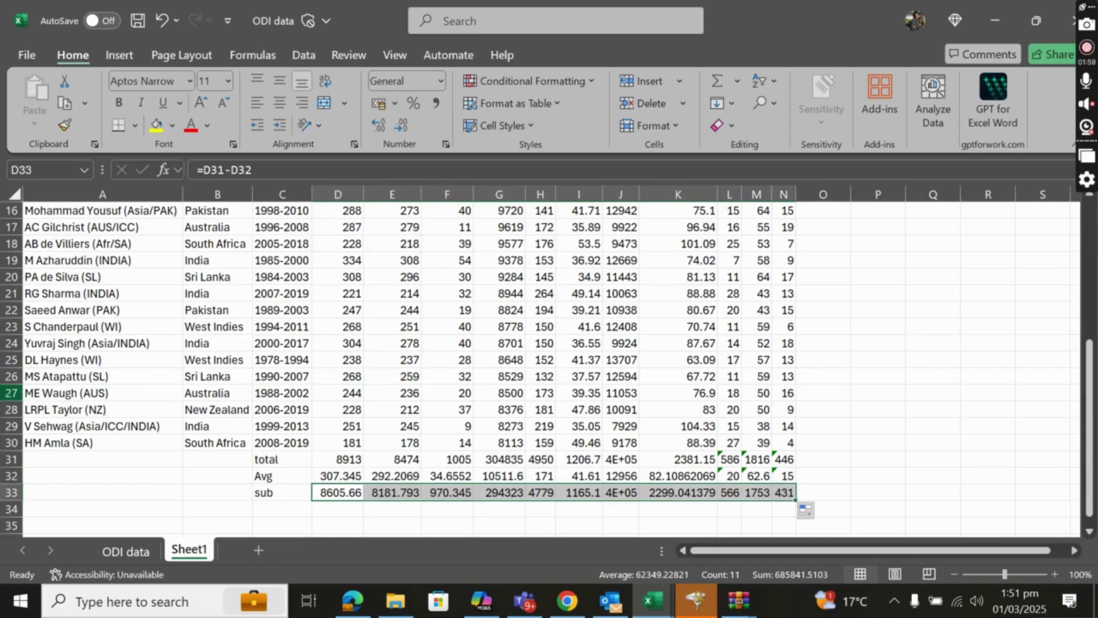
Remove the total, Avg and sub summary rows 31 to 33 below the table
{"action": "left_click_drag", "start_coordinate": [12, 460], "coordinate": [13, 493]}
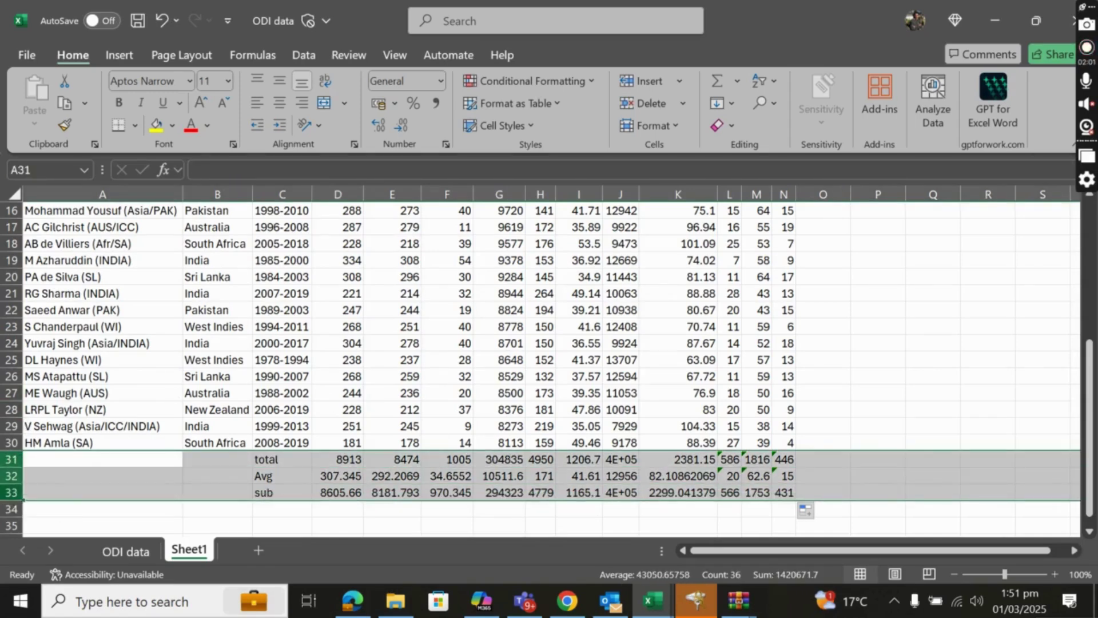
{"action": "right_click", "coordinate": [12, 493]}
{"action": "left_click", "coordinate": [56, 350]}
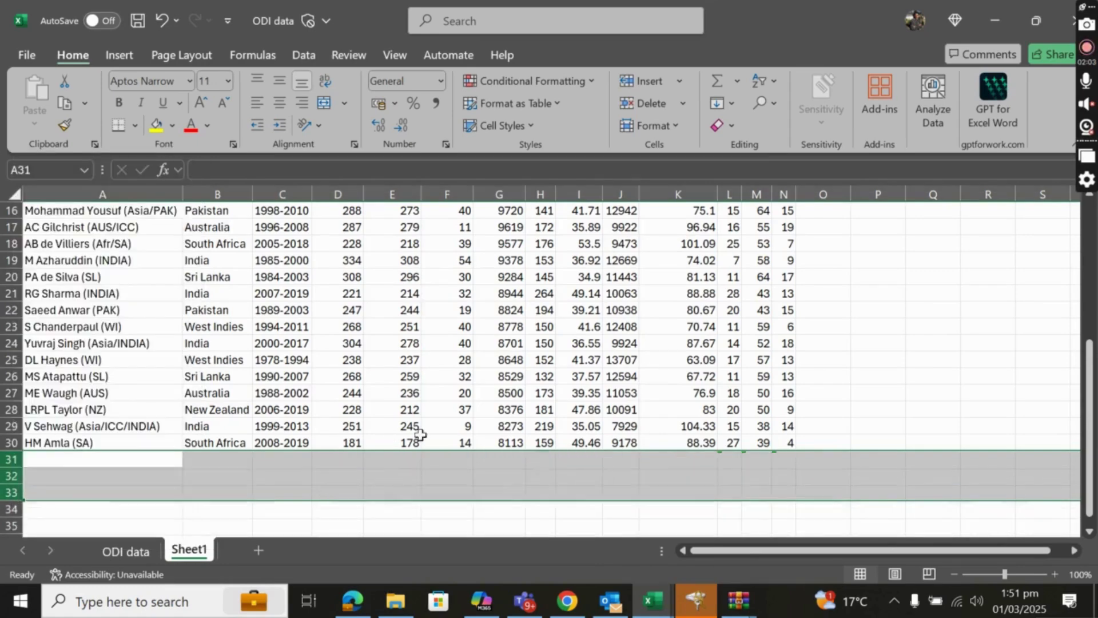
Create a PivotTable from the ODI data in Sheet1!$A$1:$N$30 on a new worksheet
{"action": "left_click", "coordinate": [506, 442]}
{"action": "scroll", "coordinate": [643, 340], "scroll_direction": "up", "scroll_amount": 5}
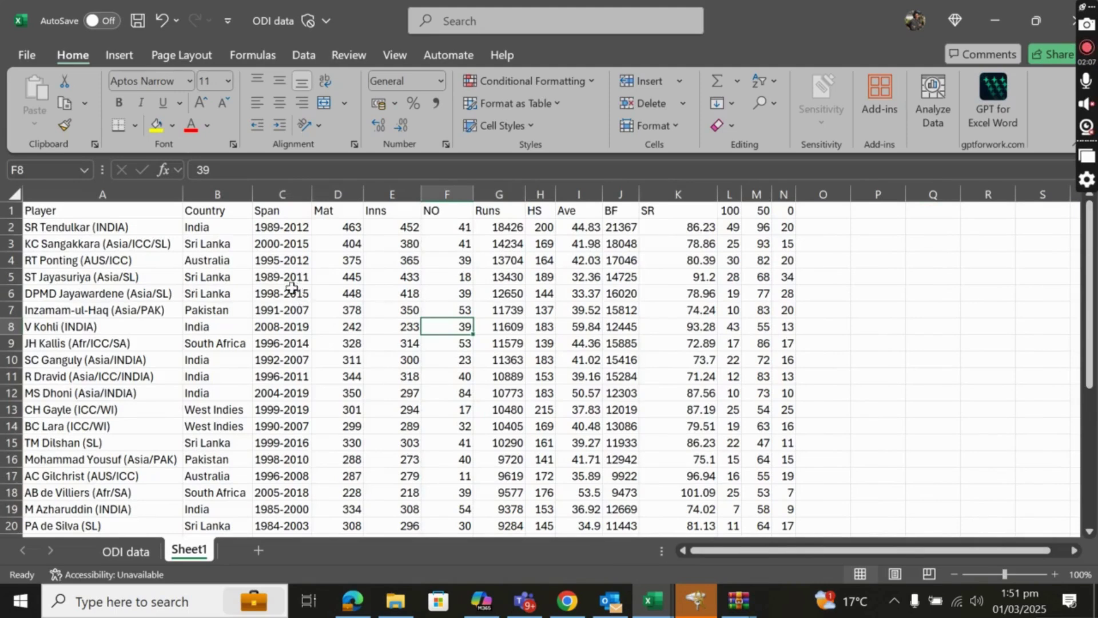
{"action": "left_click", "coordinate": [223, 262]}
{"action": "left_click", "coordinate": [100, 246]}
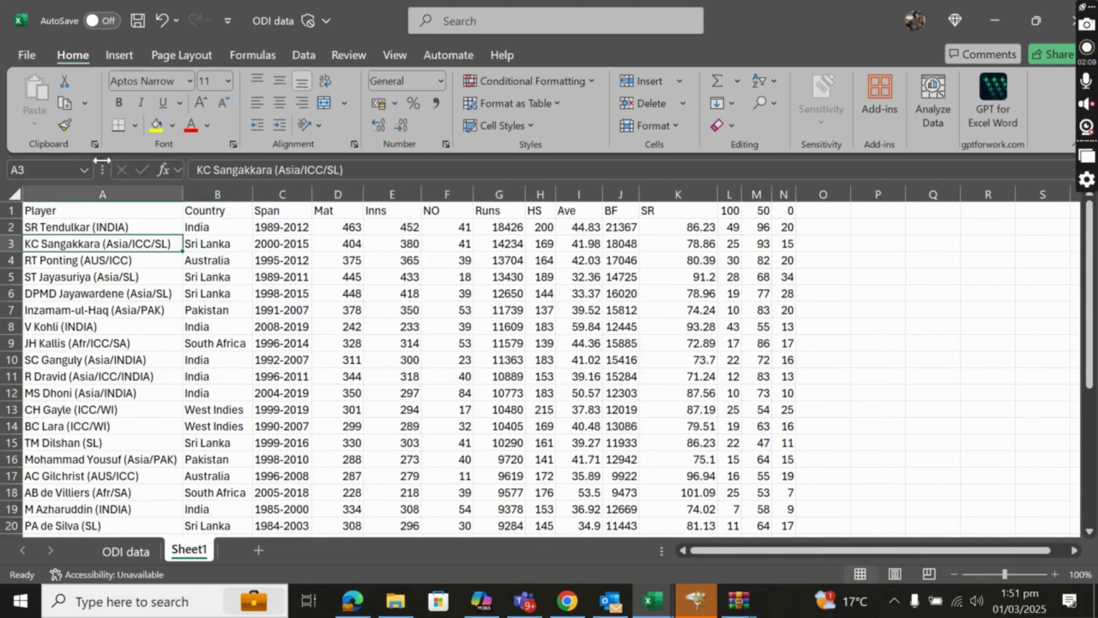
{"action": "left_click", "coordinate": [118, 59]}
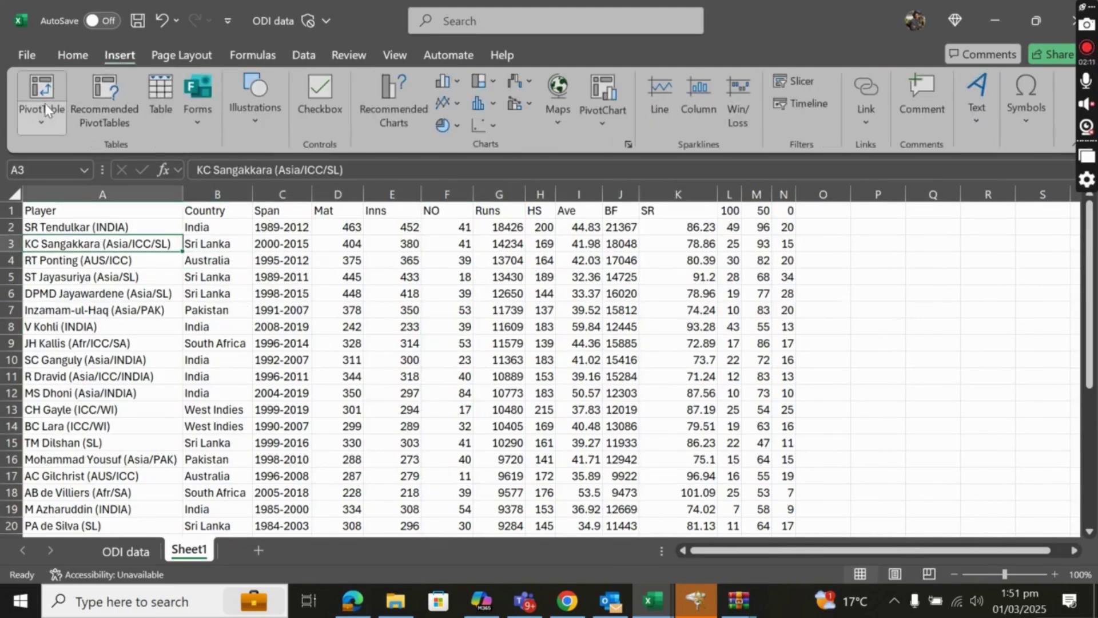
{"action": "left_click", "coordinate": [41, 86]}
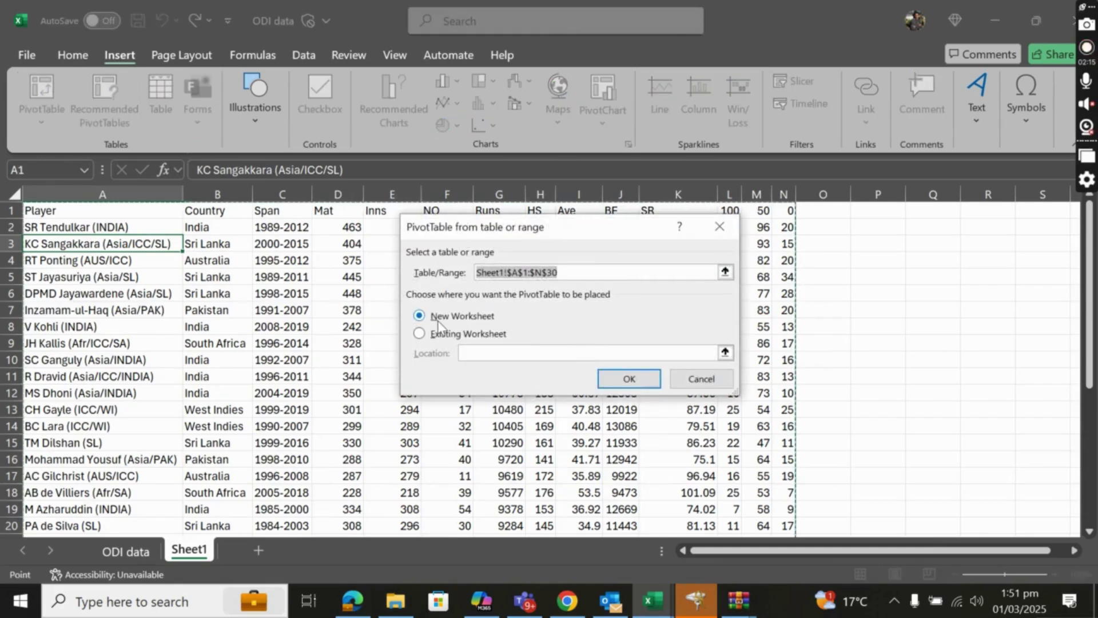
{"action": "left_click", "coordinate": [626, 378]}
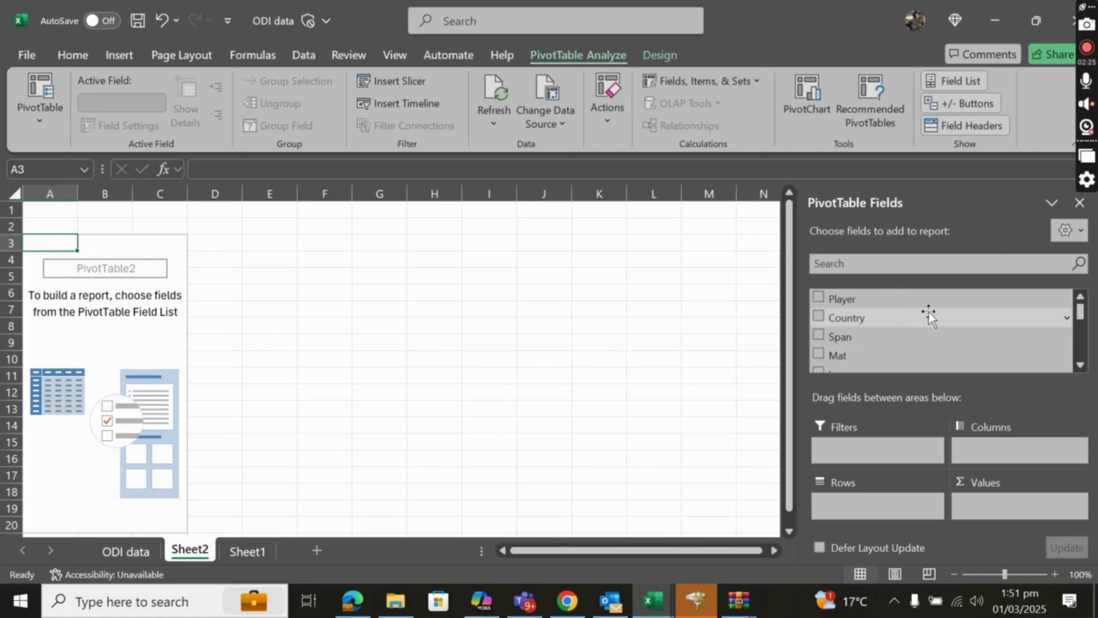
Add Country and, nested below it, Player as row fields of the new PivotTable on Sheet2
{"action": "left_click", "coordinate": [248, 551]}
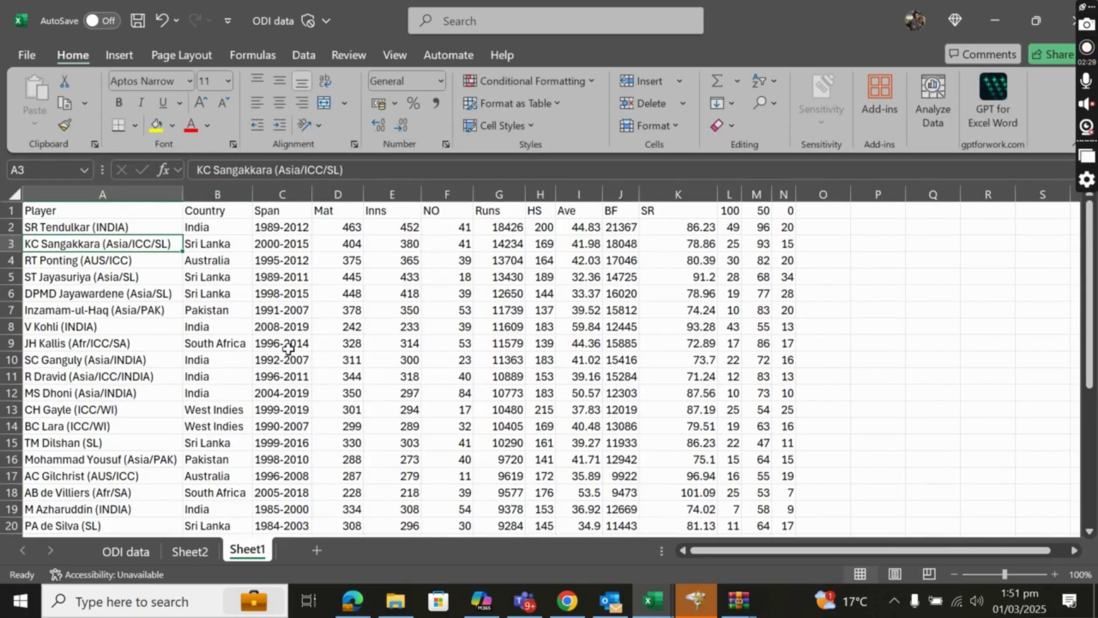
{"action": "left_click", "coordinate": [187, 552]}
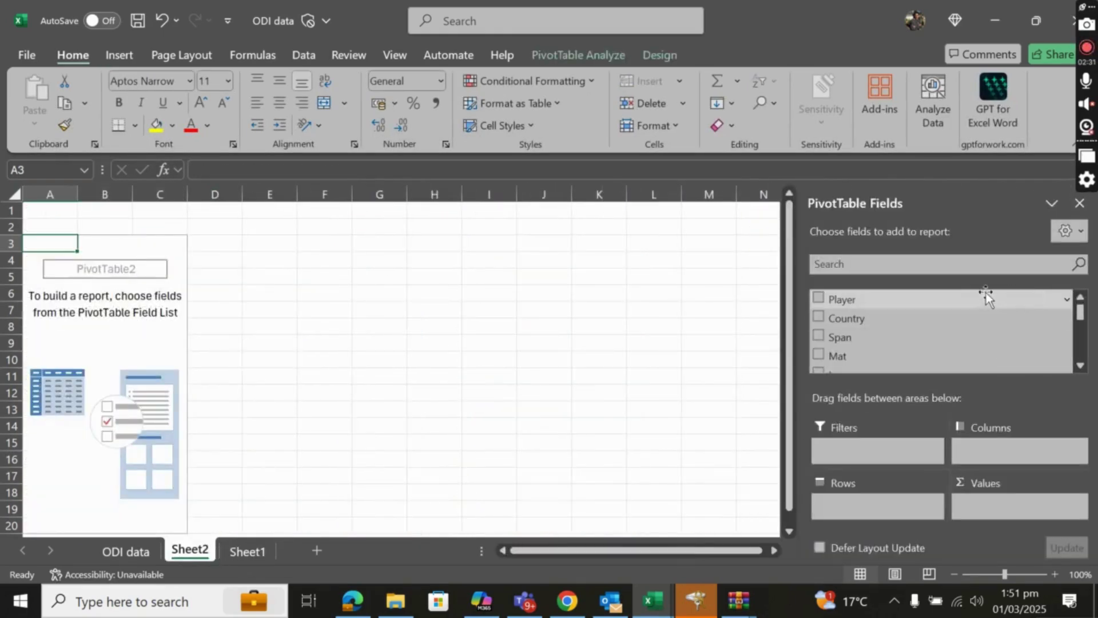
{"action": "left_click", "coordinate": [842, 318]}
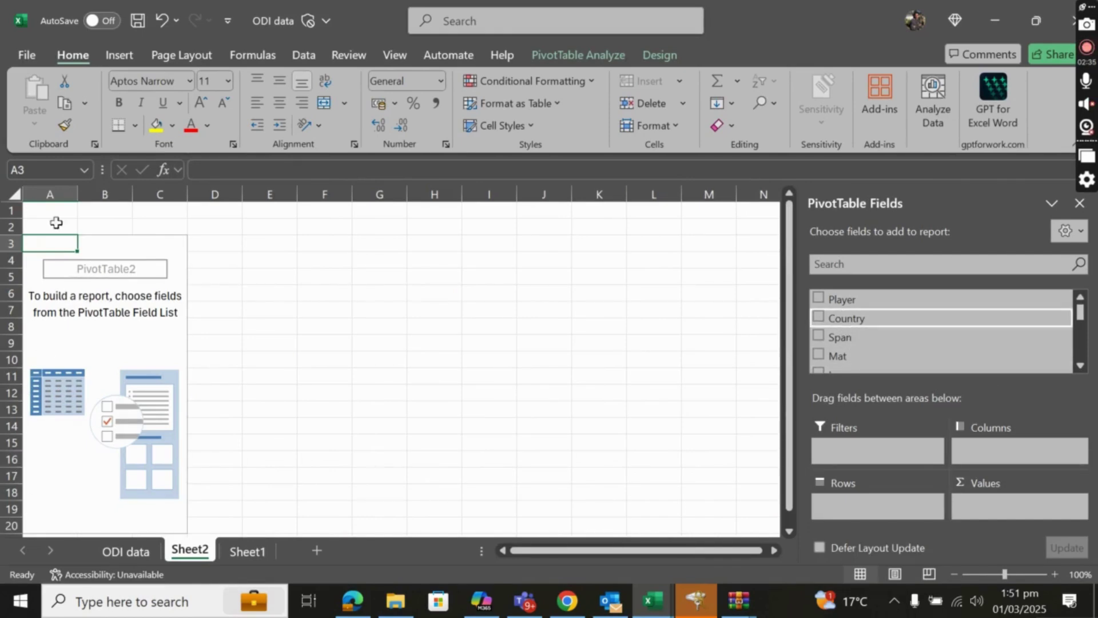
{"action": "left_click_drag", "start_coordinate": [833, 317], "coordinate": [858, 506]}
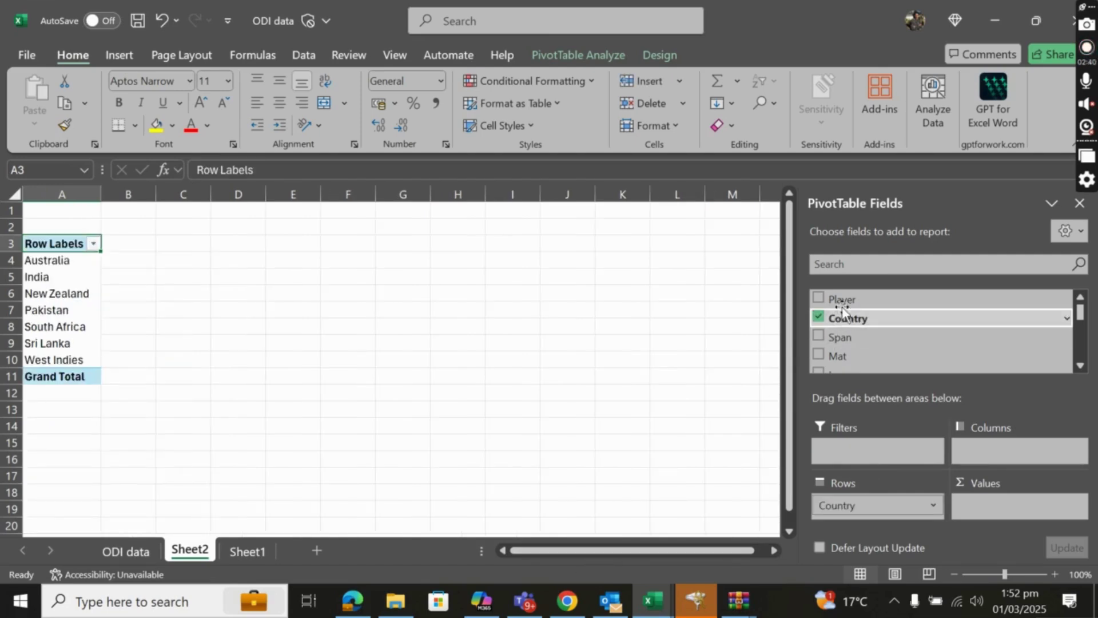
{"action": "left_click_drag", "start_coordinate": [836, 300], "coordinate": [884, 517]}
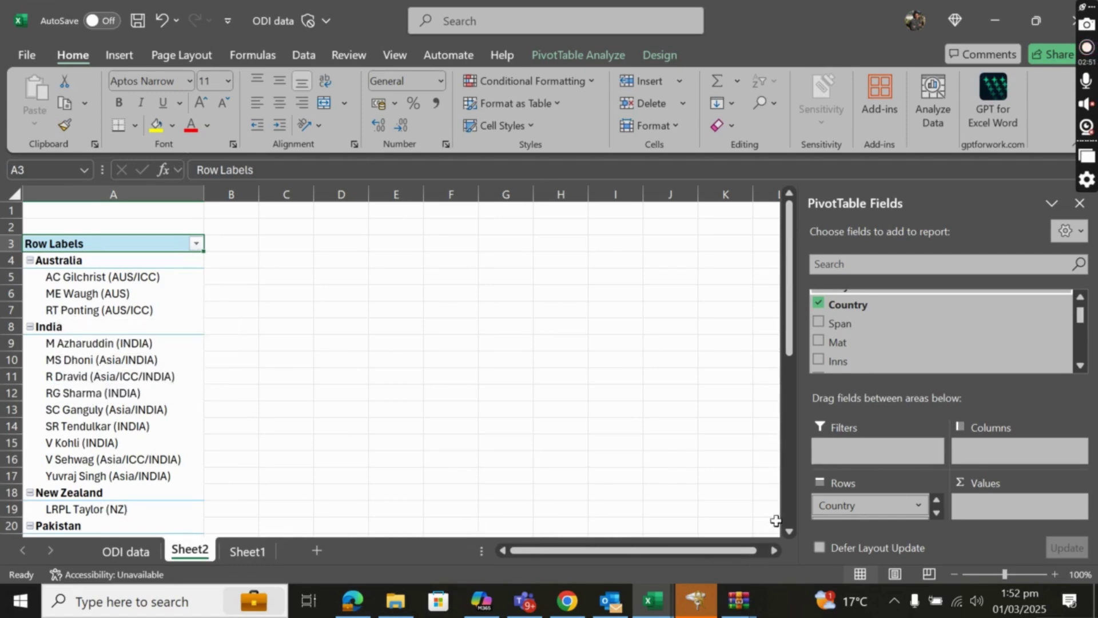
Add the Mat field to the PivotTable values as a sum and review the figures per country and player
{"action": "scroll", "coordinate": [792, 530], "scroll_direction": "down", "scroll_amount": 2}
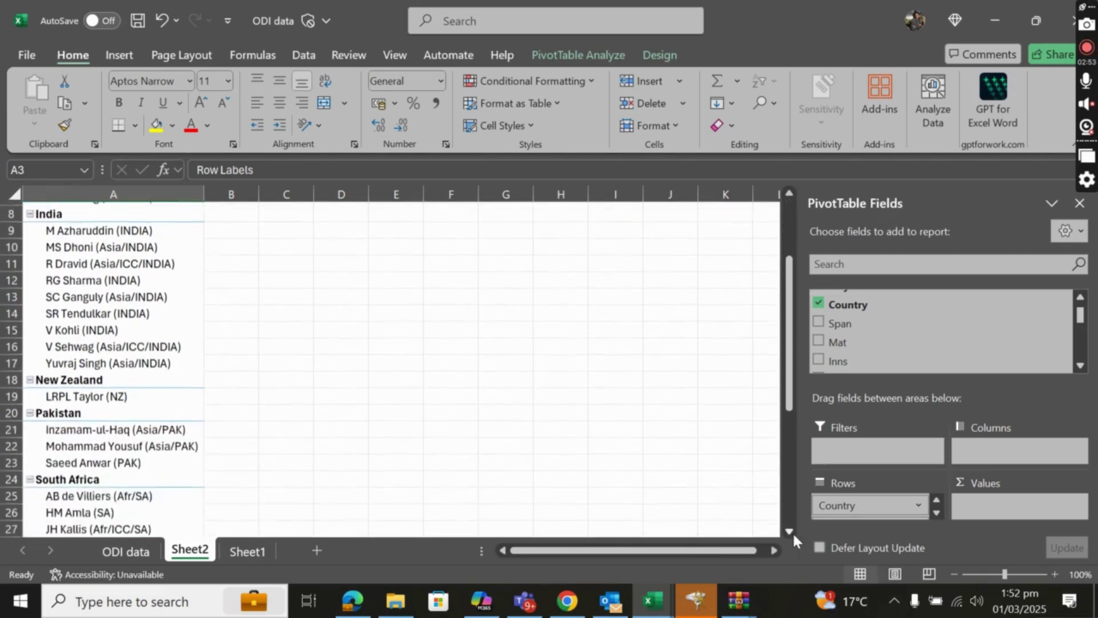
{"action": "scroll", "coordinate": [791, 531], "scroll_direction": "down", "scroll_amount": 1}
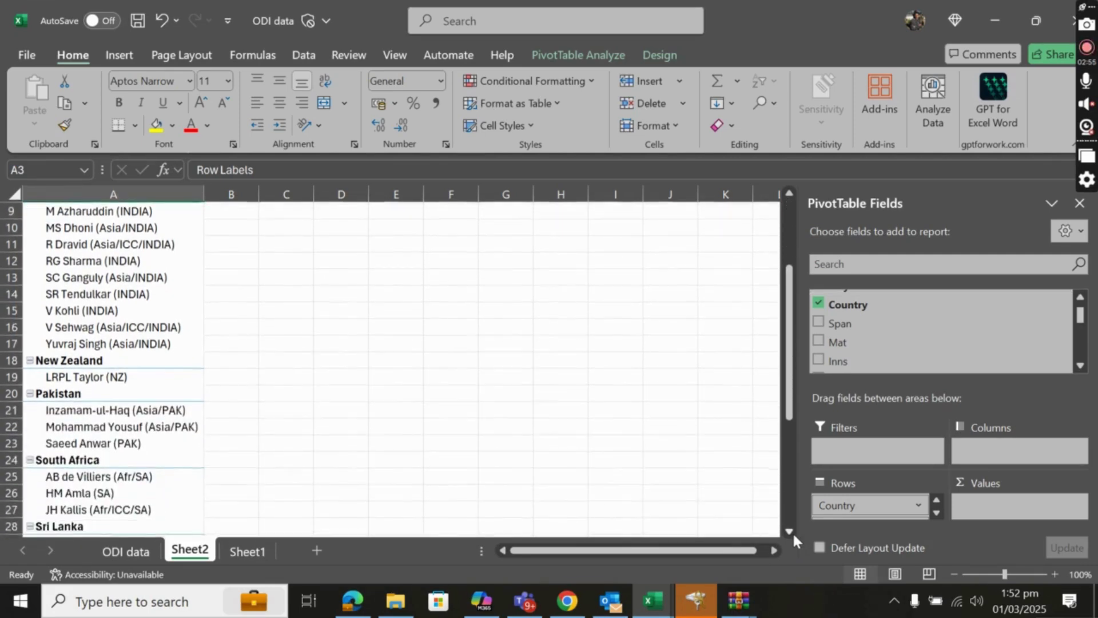
{"action": "scroll", "coordinate": [791, 530], "scroll_direction": "down", "scroll_amount": 2}
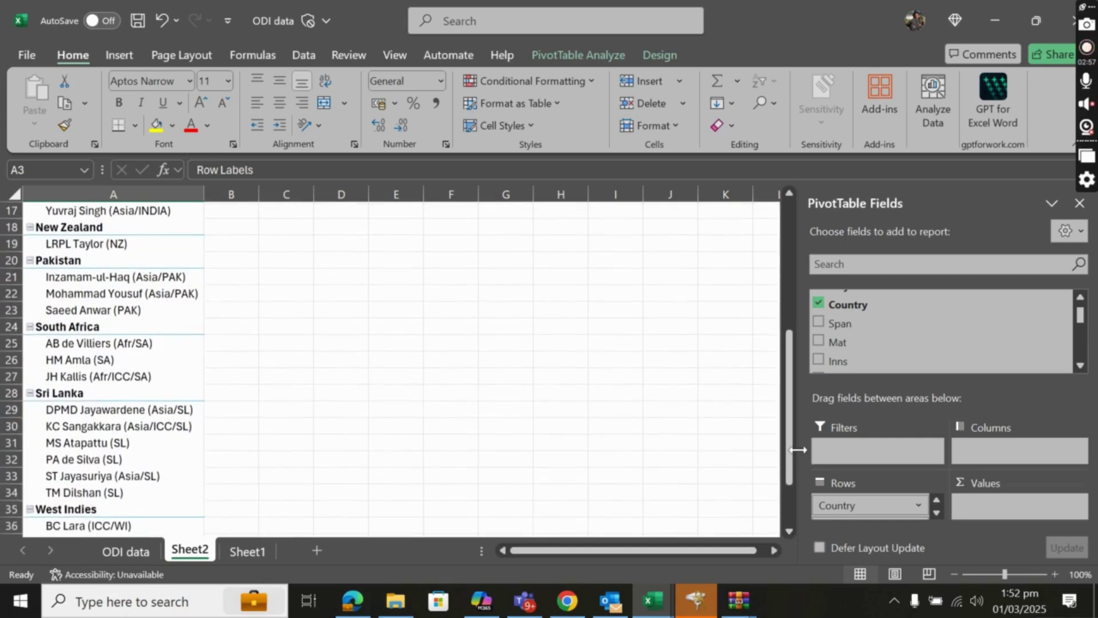
{"action": "left_click_drag", "start_coordinate": [791, 450], "coordinate": [772, 303]}
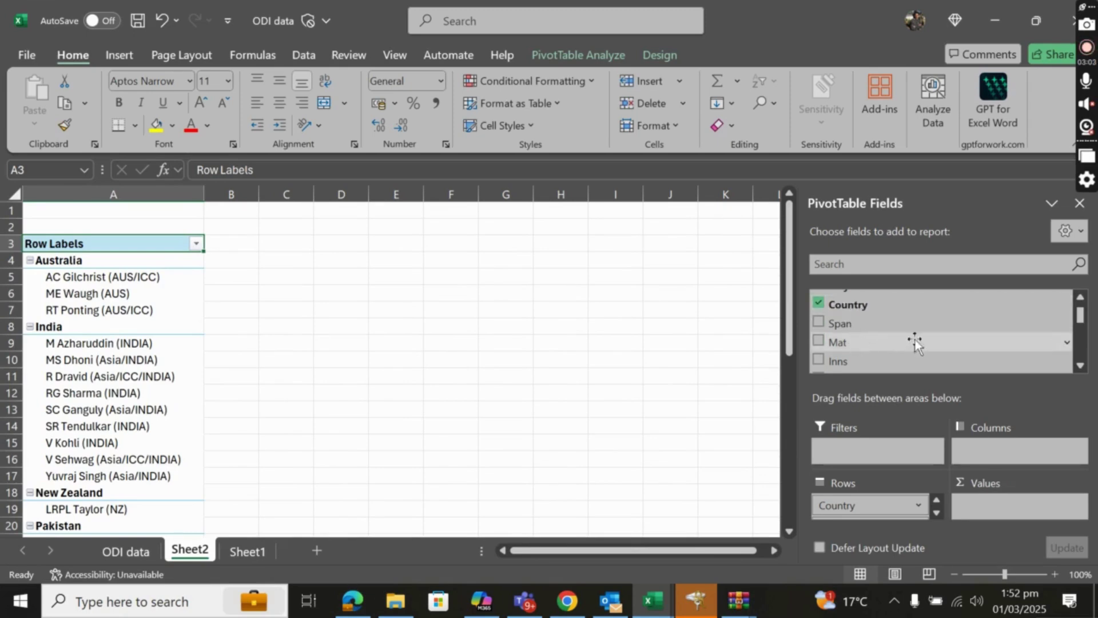
{"action": "left_click_drag", "start_coordinate": [828, 340], "coordinate": [986, 495]}
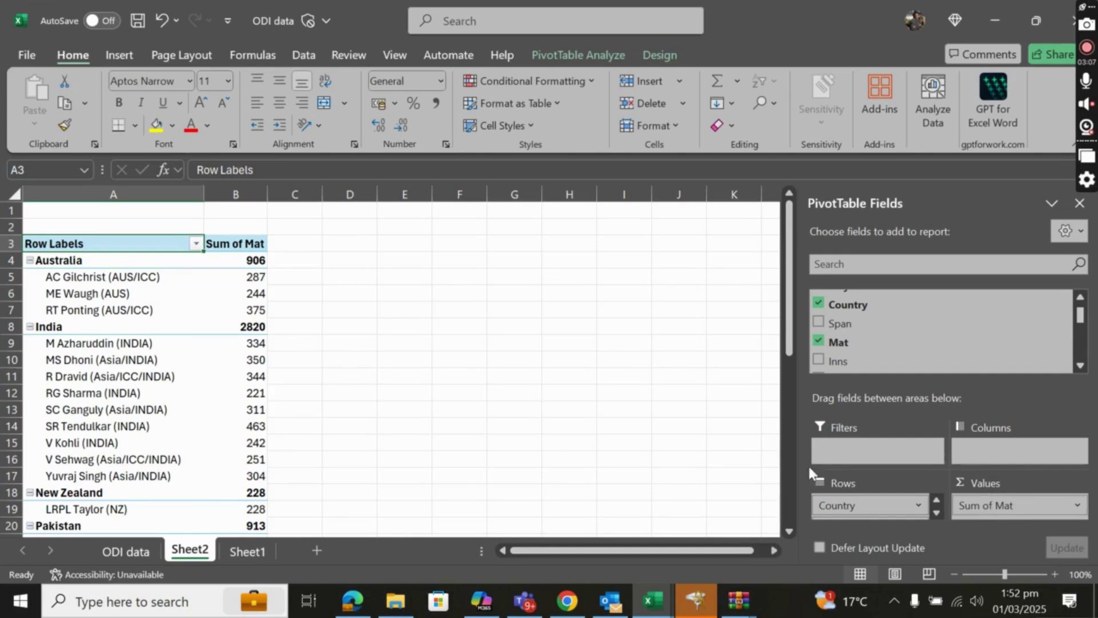
{"action": "left_click", "coordinate": [247, 344]}
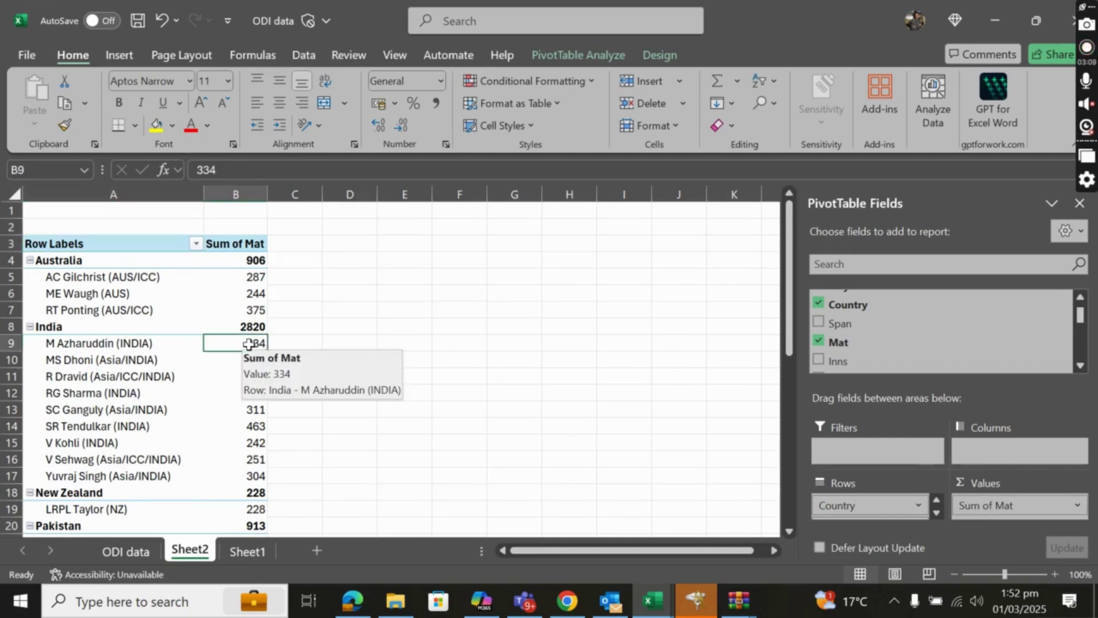
{"action": "left_click", "coordinate": [1006, 501]}
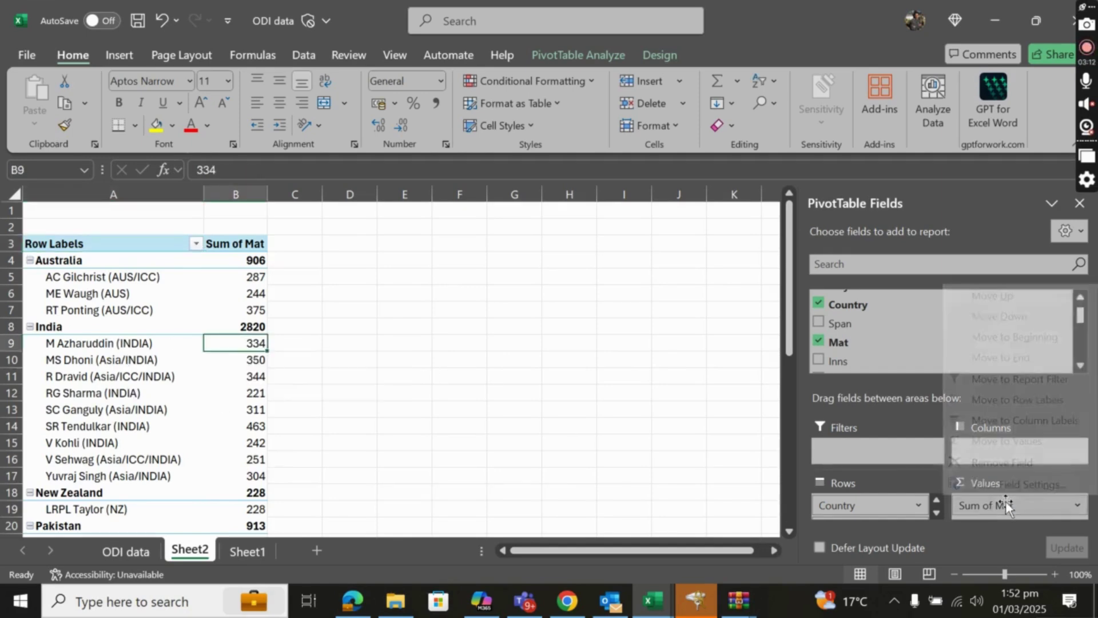
{"action": "left_click", "coordinate": [247, 345]}
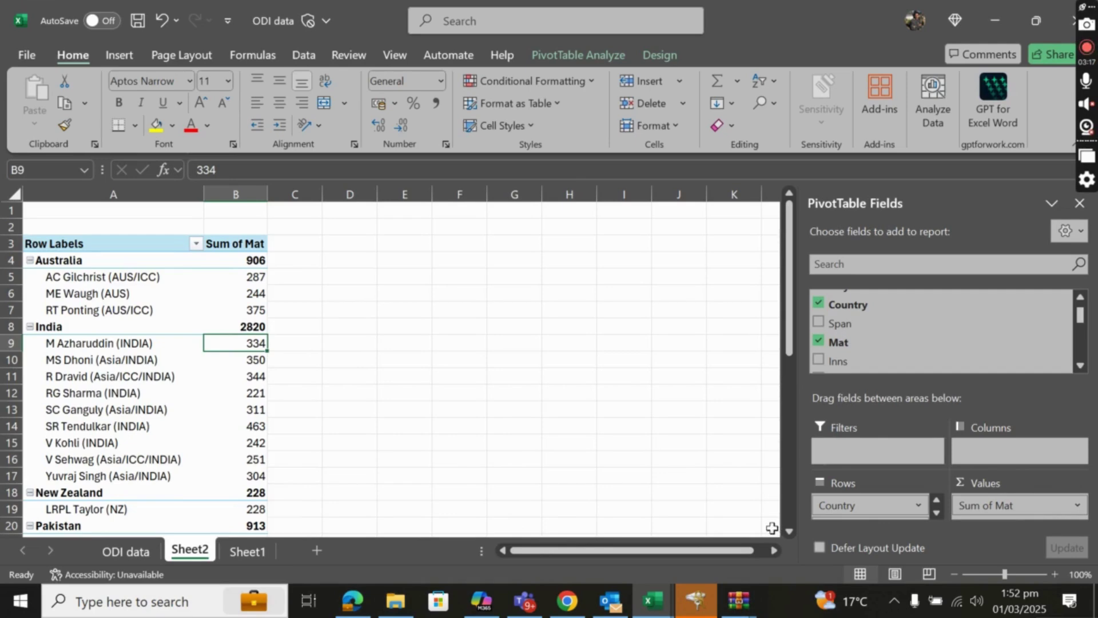
{"action": "left_click", "coordinate": [788, 531]}
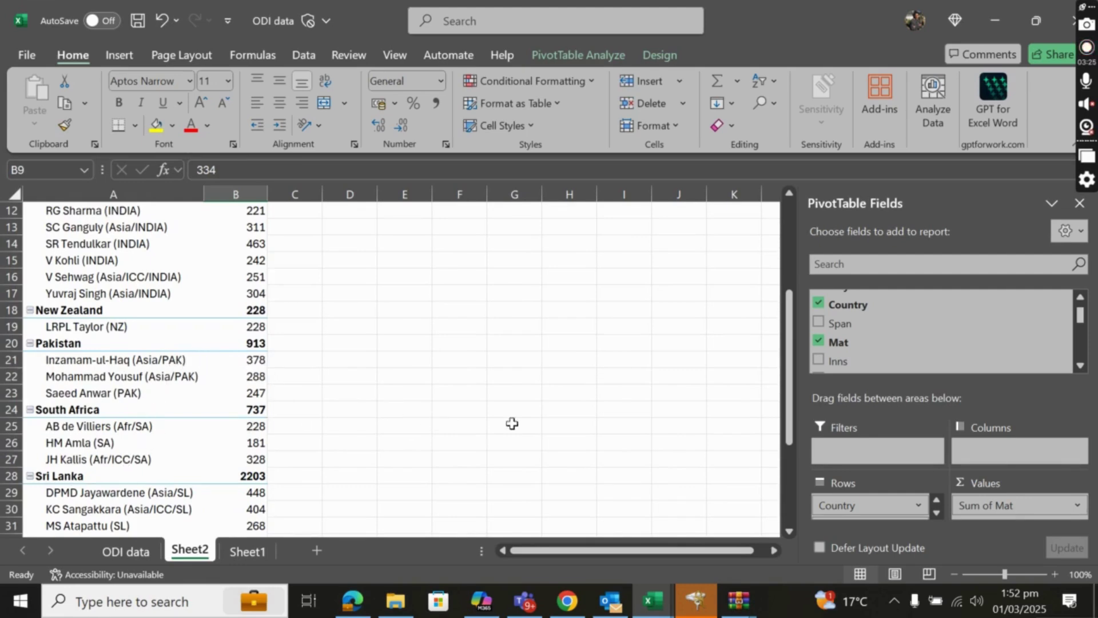
{"action": "left_click", "coordinate": [860, 265]}
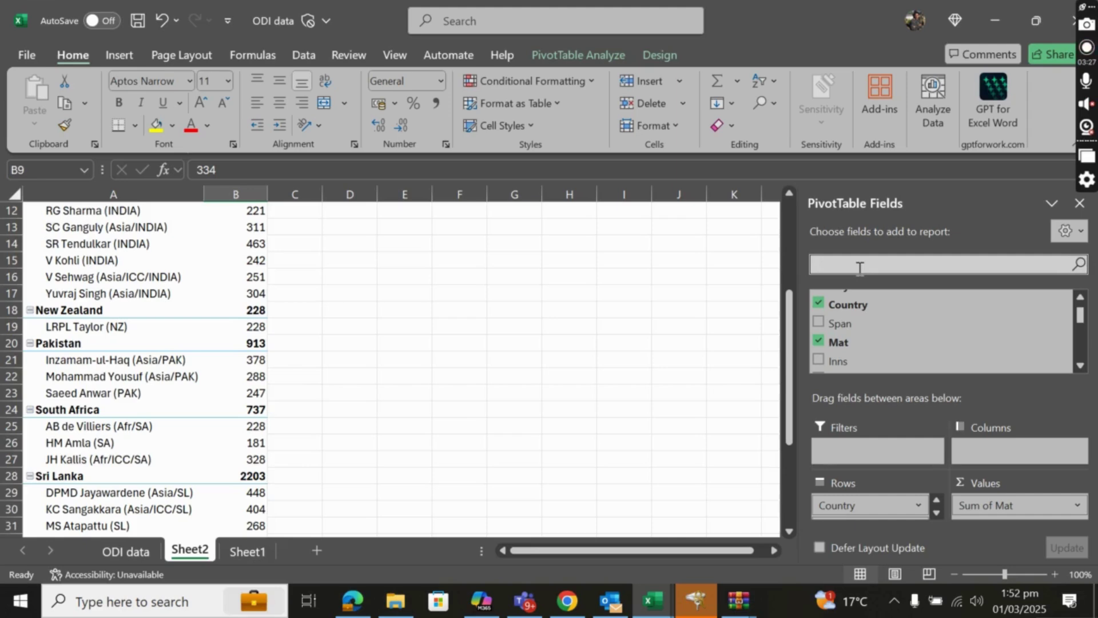
{"action": "type", "text": "o"}
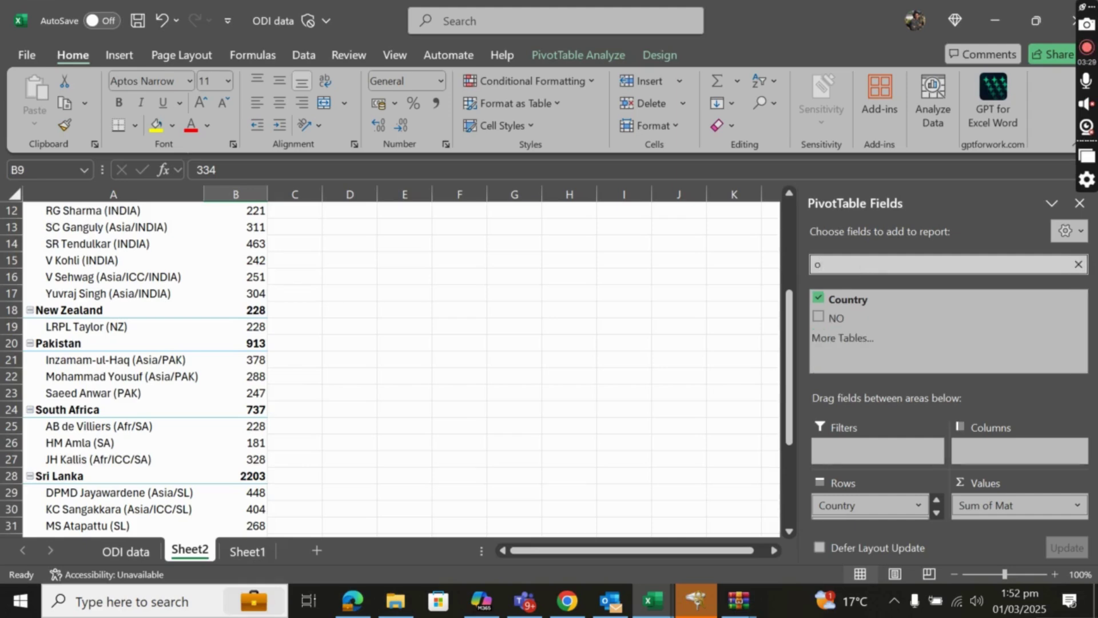
{"action": "key", "text": "BackSpace"}
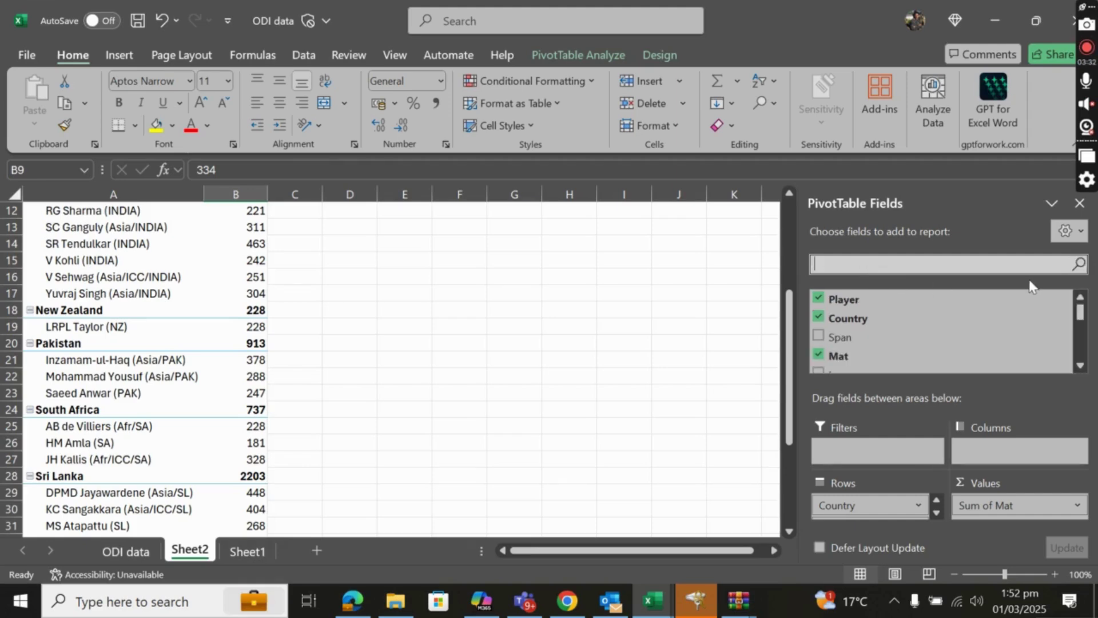
Add the 0 and 100 fields to the PivotTable values, with 100 placed between Mat and 0
{"action": "left_click_drag", "start_coordinate": [1080, 312], "coordinate": [1087, 357]}
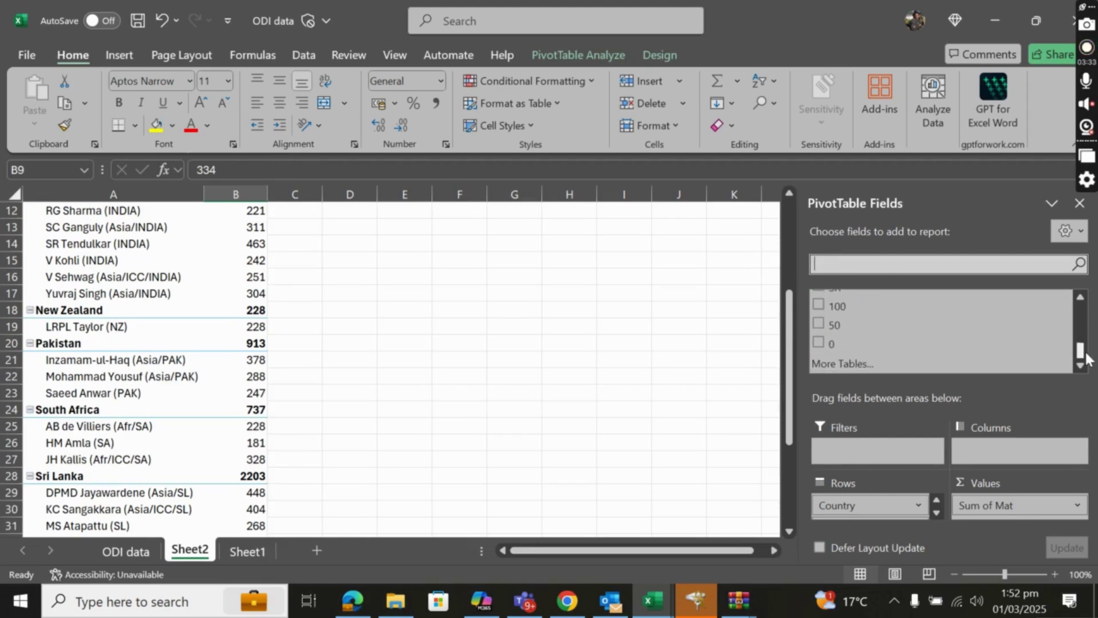
{"action": "left_click_drag", "start_coordinate": [1029, 505], "coordinate": [1021, 522]}
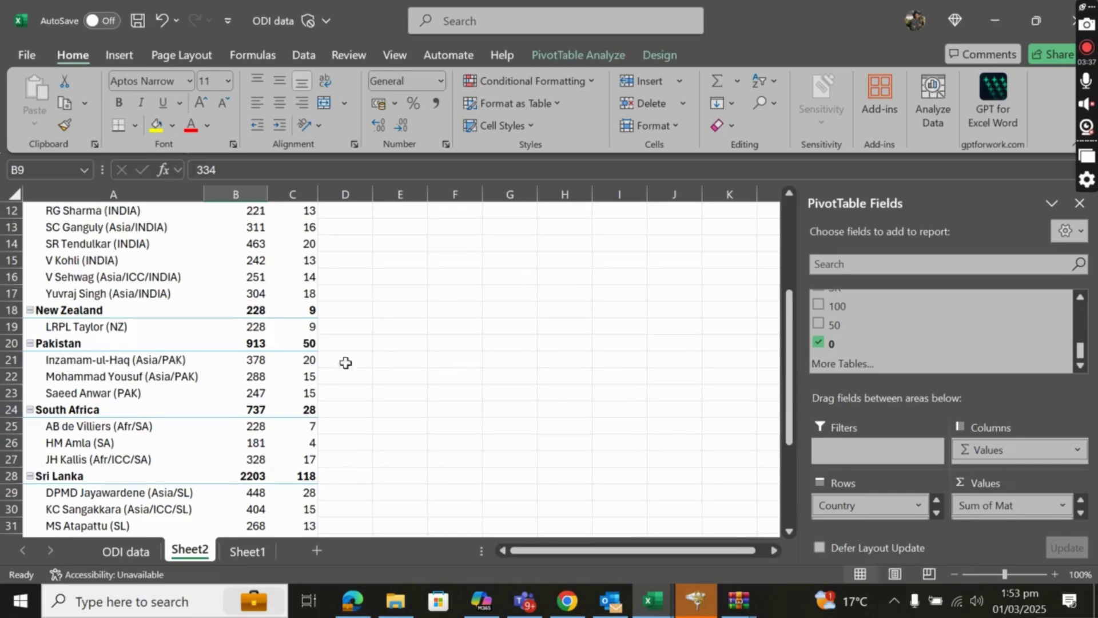
{"action": "mouse_move", "coordinate": [284, 425]}
{"action": "left_click_drag", "start_coordinate": [797, 373], "coordinate": [800, 403]}
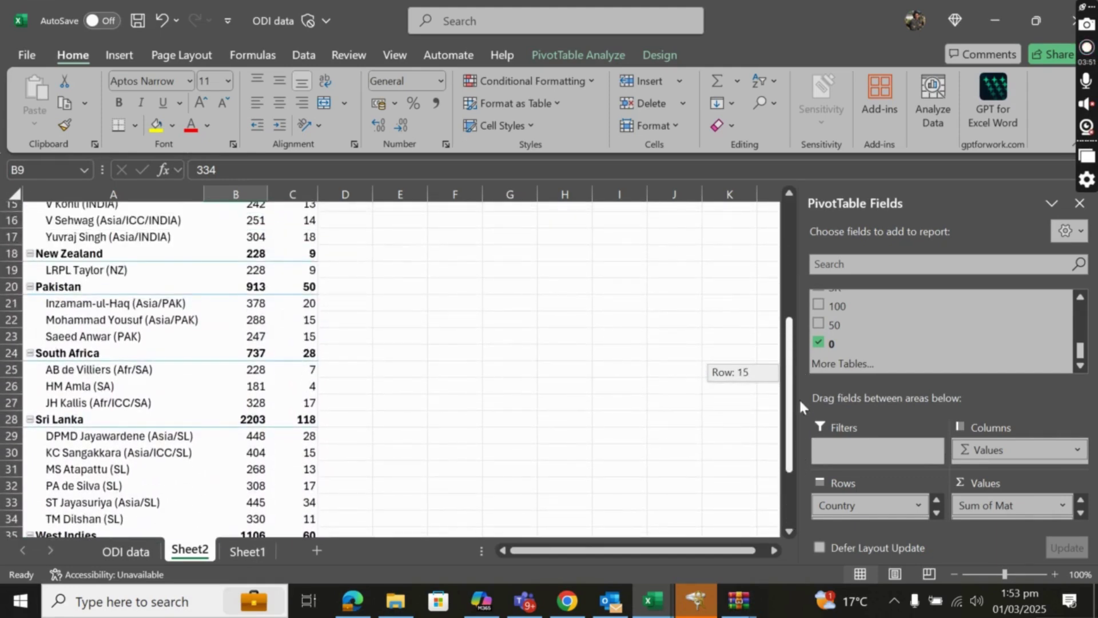
{"action": "left_click_drag", "start_coordinate": [799, 397], "coordinate": [993, 505]}
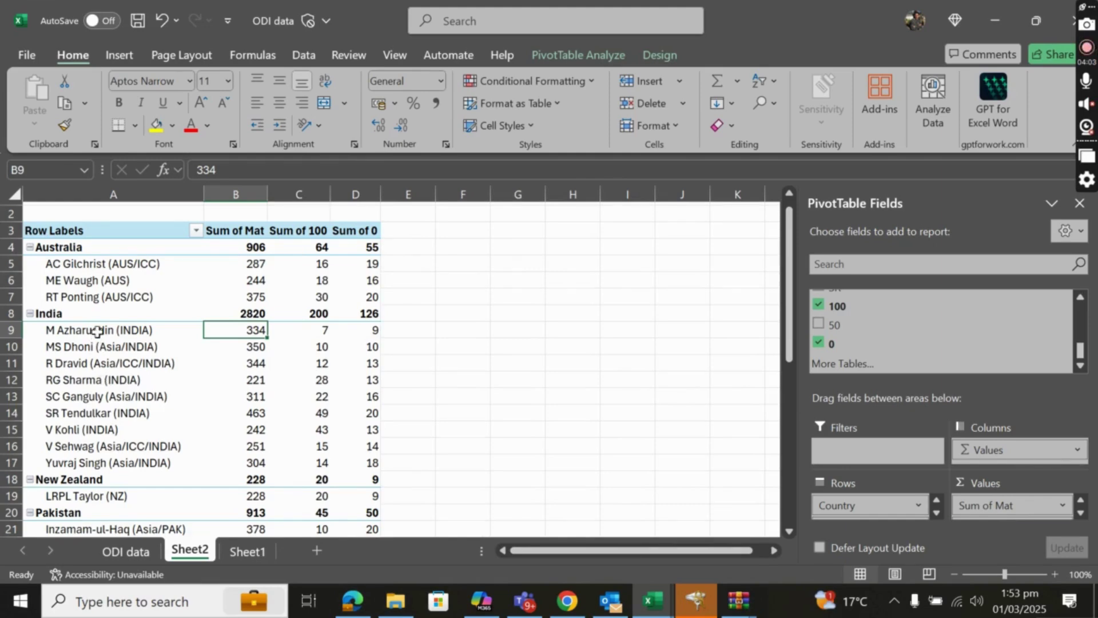
{"action": "left_click", "coordinate": [320, 414]}
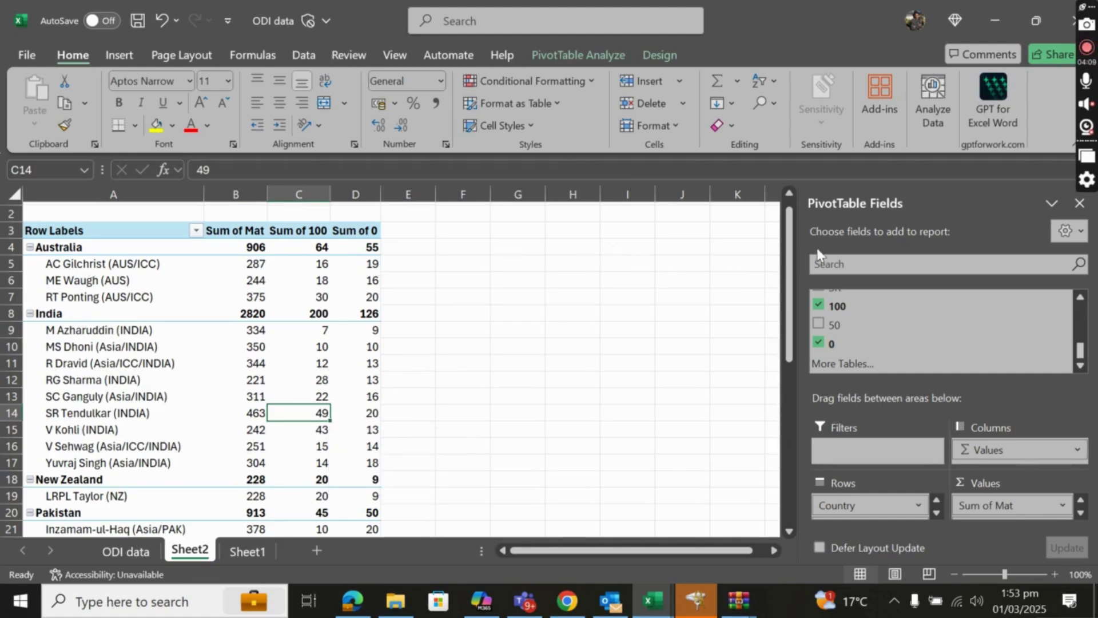
{"action": "left_click_drag", "start_coordinate": [790, 278], "coordinate": [791, 264]}
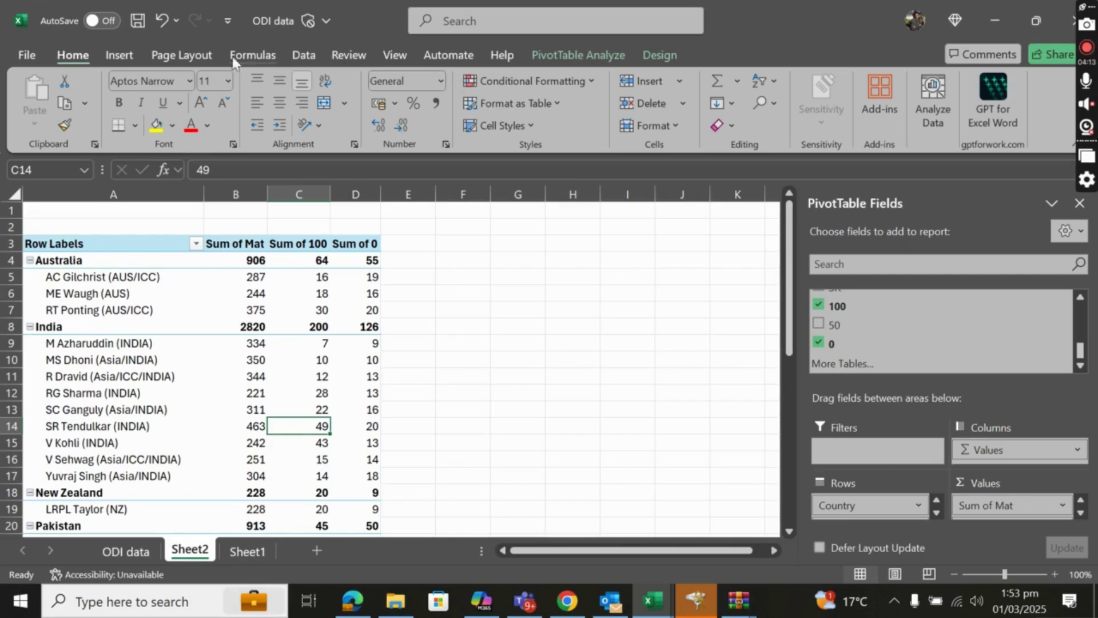
Insert slicers for the 100 and 50 fields of the PivotTable
{"action": "left_click", "coordinate": [120, 55]}
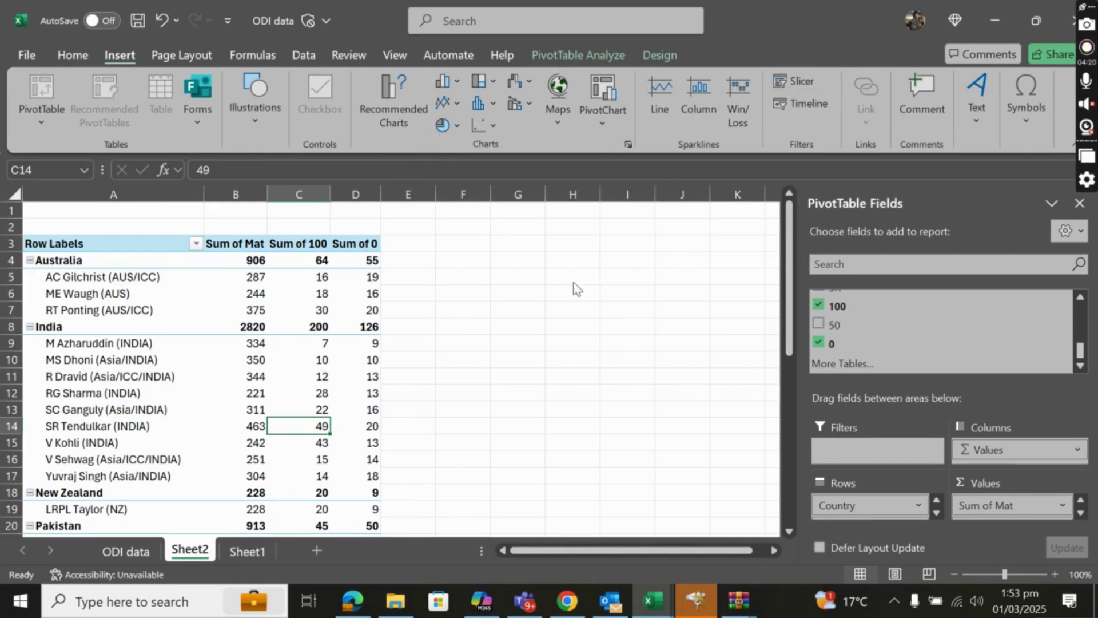
{"action": "left_click", "coordinate": [797, 84]}
{"action": "left_click_drag", "start_coordinate": [555, 132], "coordinate": [585, 161]}
{"action": "left_click_drag", "start_coordinate": [566, 525], "coordinate": [560, 395]}
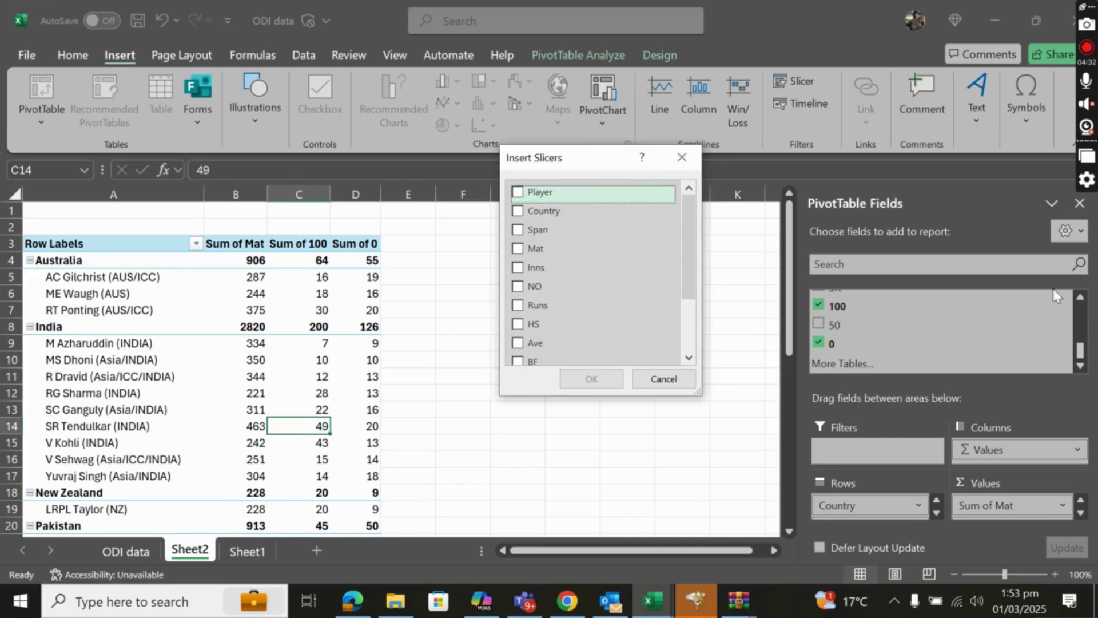
{"action": "left_click_drag", "start_coordinate": [684, 218], "coordinate": [686, 270]}
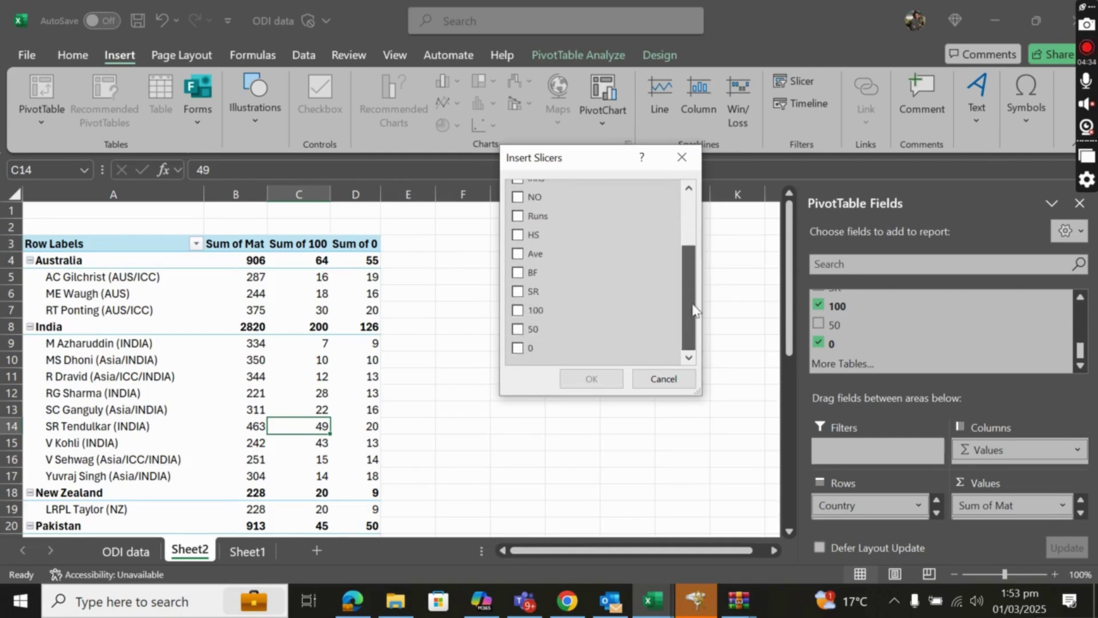
{"action": "left_click", "coordinate": [519, 310]}
{"action": "left_click", "coordinate": [518, 329]}
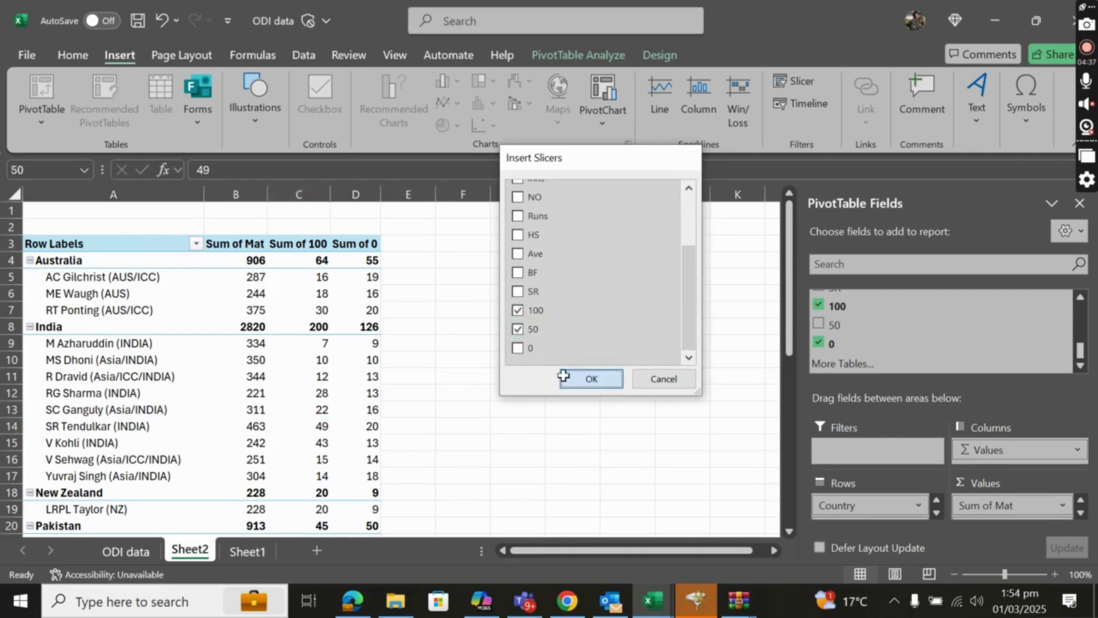
{"action": "left_click", "coordinate": [591, 378]}
Arrange the 50 and 100 slicers side by side away from the PivotTable and filter the 100 slicer to 49
{"action": "left_click_drag", "start_coordinate": [415, 286], "coordinate": [663, 250]}
{"action": "left_click_drag", "start_coordinate": [343, 247], "coordinate": [804, 249]}
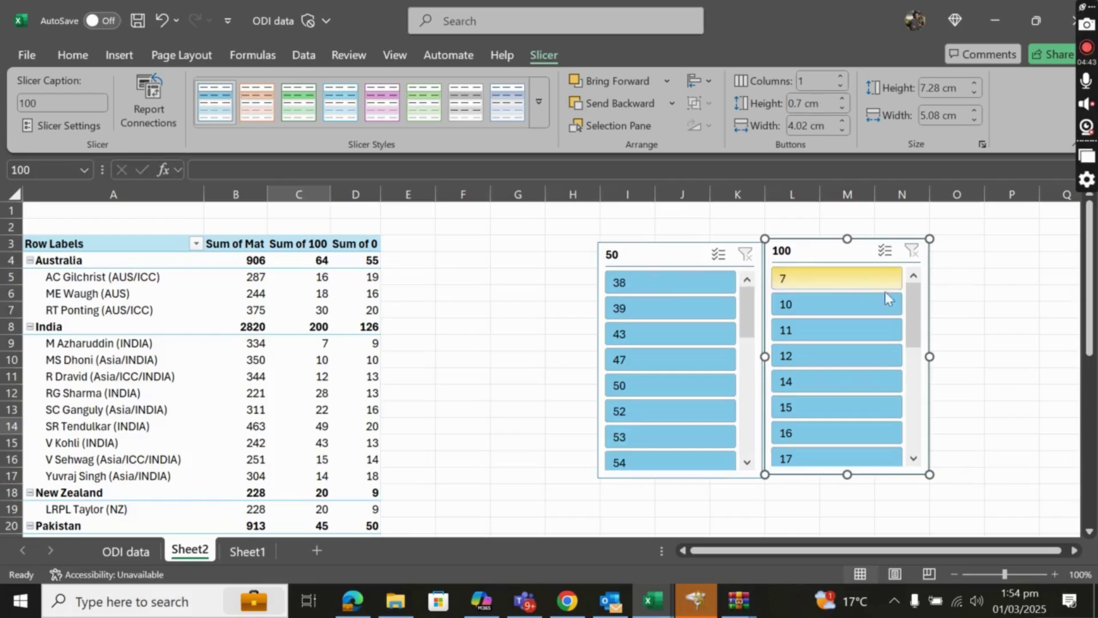
{"action": "left_click_drag", "start_coordinate": [914, 339], "coordinate": [934, 430]}
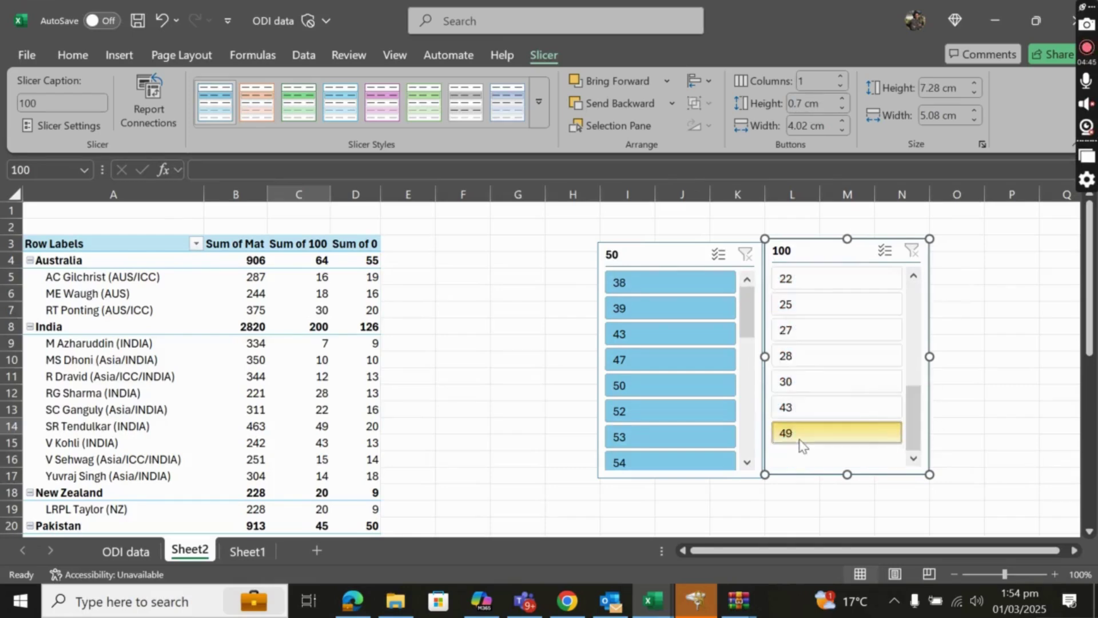
{"action": "left_click", "coordinate": [795, 433]}
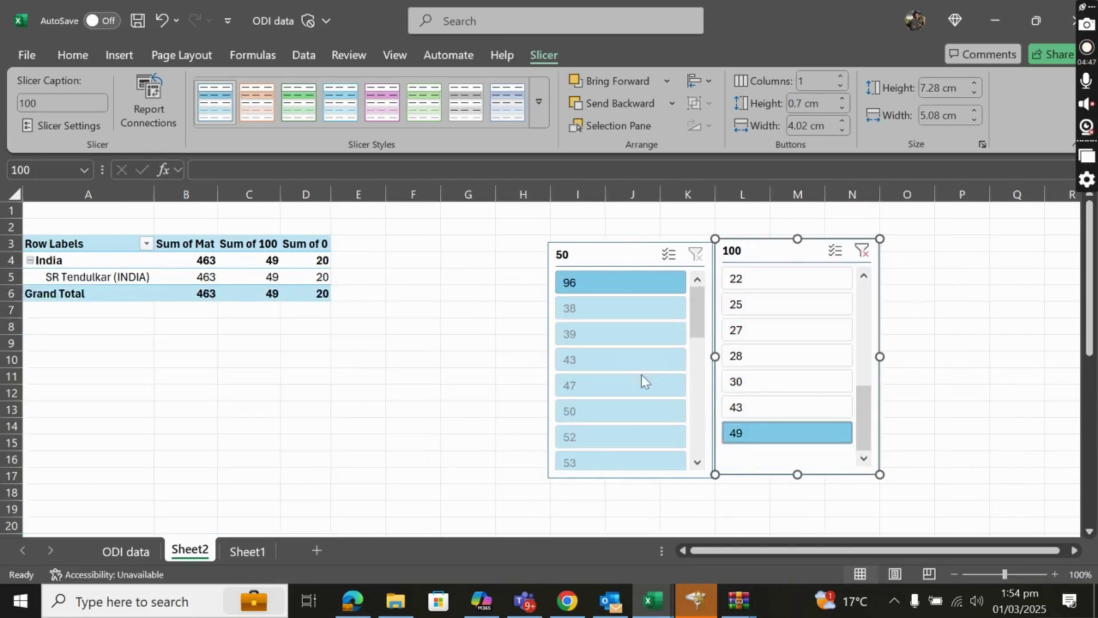
Filter the PivotTable to 43 in the 100 slicer and clear that slicer's filter
{"action": "left_click", "coordinate": [752, 406]}
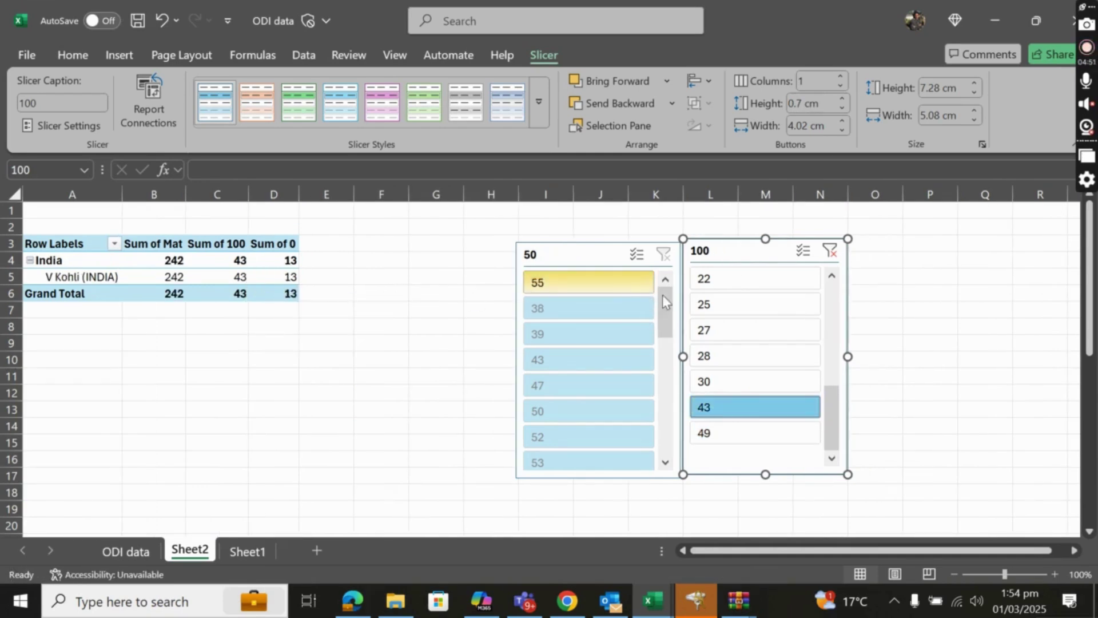
{"action": "left_click", "coordinate": [829, 251]}
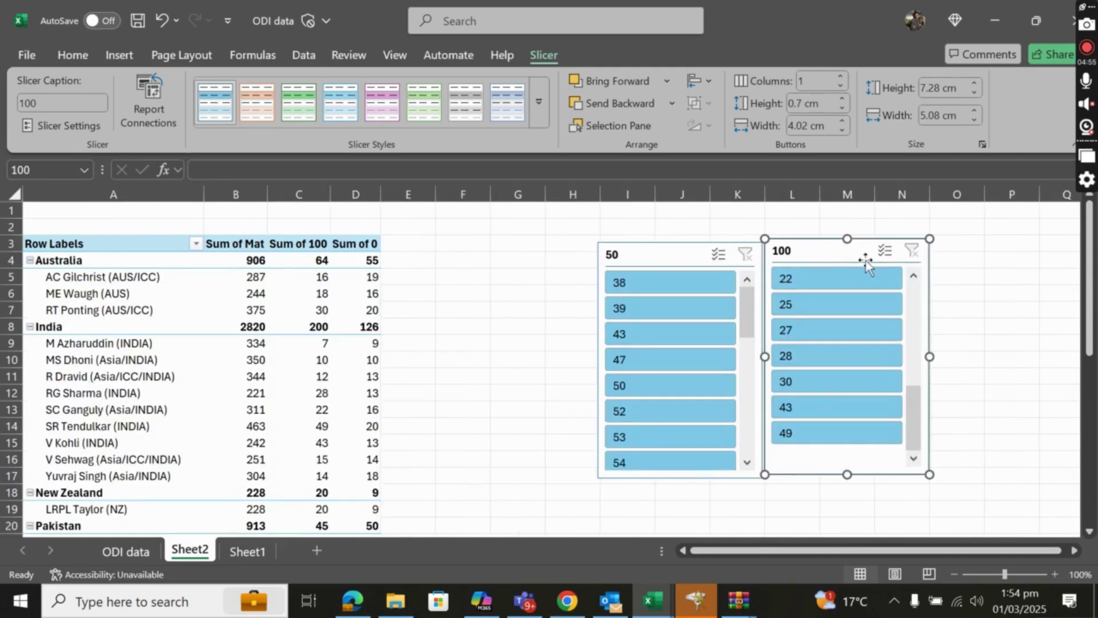
Delete the 100 slicer and search the PivotTable fields for "cou"
{"action": "key", "text": "Delete"}
{"action": "left_click", "coordinate": [855, 262]}
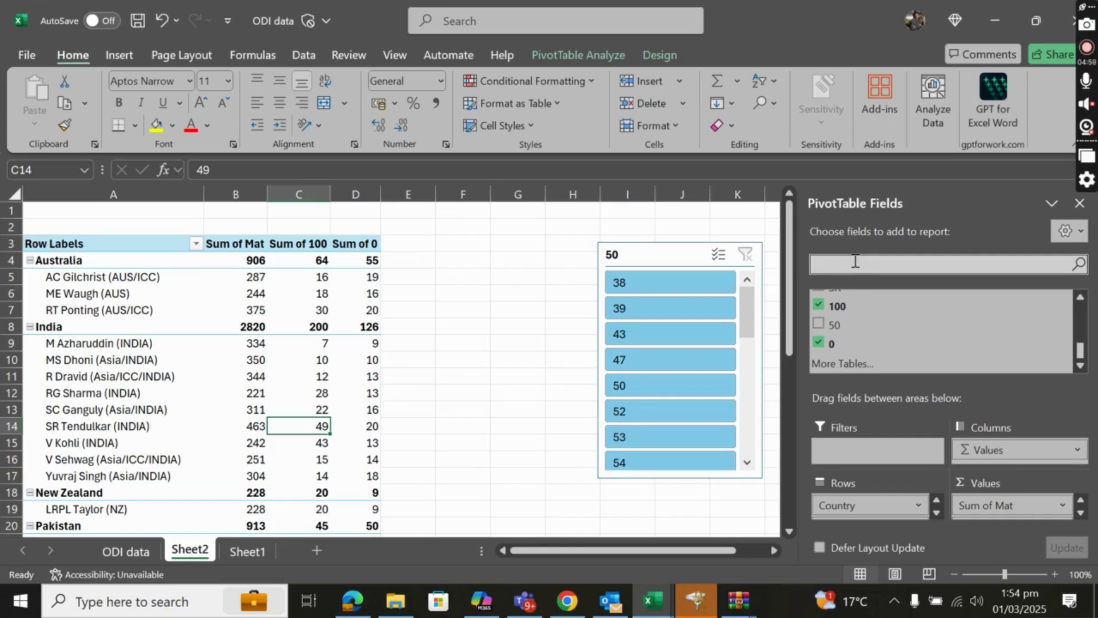
{"action": "type", "text": "cou"}
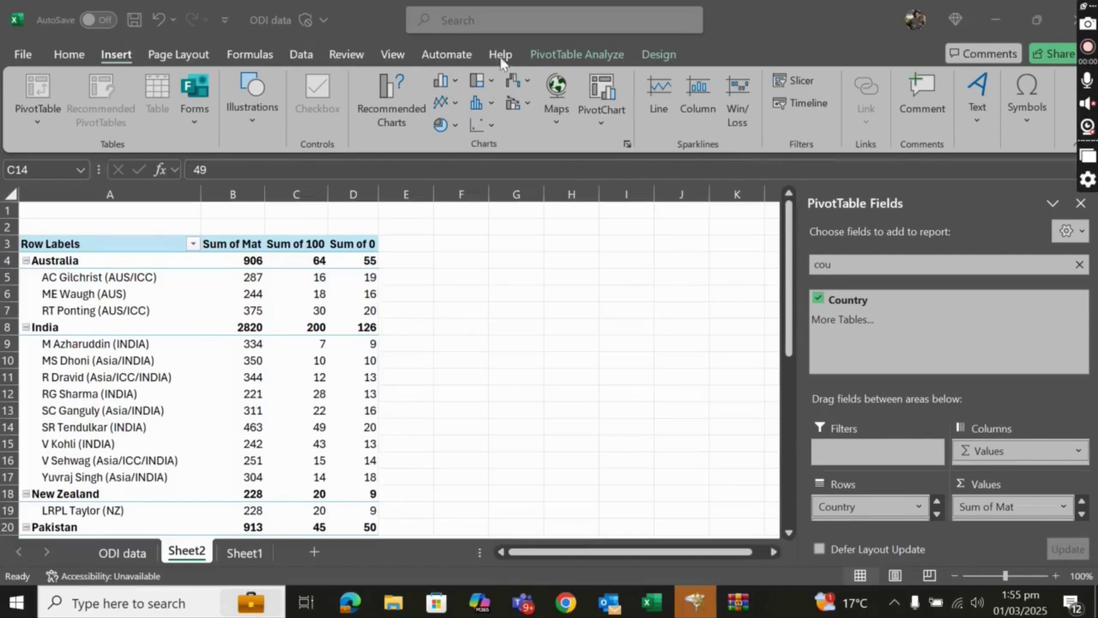
Insert slicers for the Country, 100 and 50 fields of the PivotTable
{"action": "left_click", "coordinate": [123, 55]}
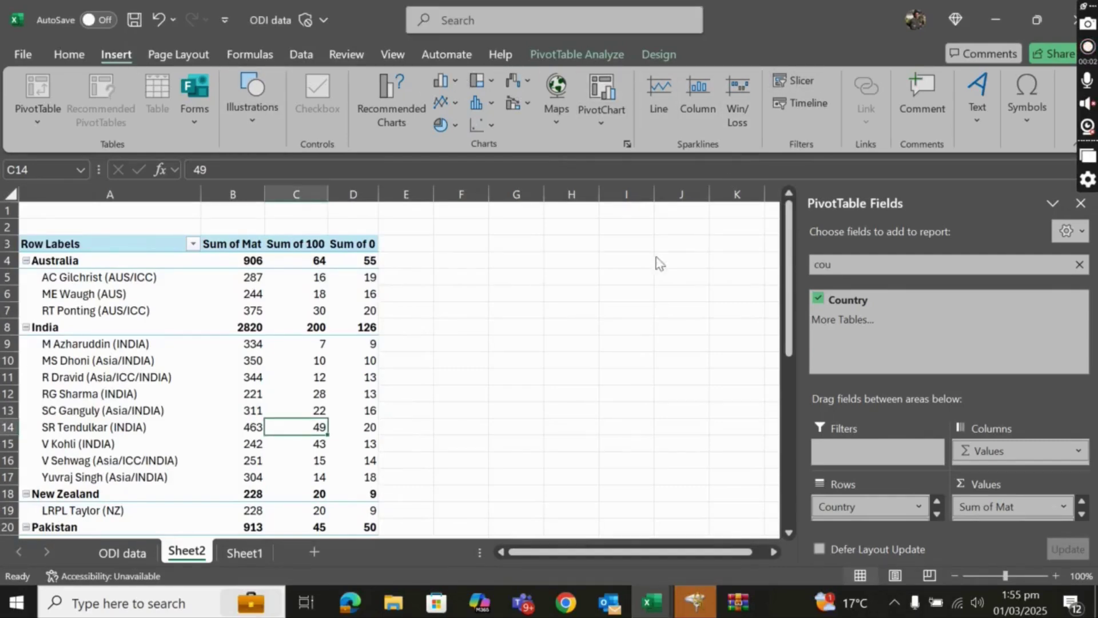
{"action": "left_click", "coordinate": [802, 82]}
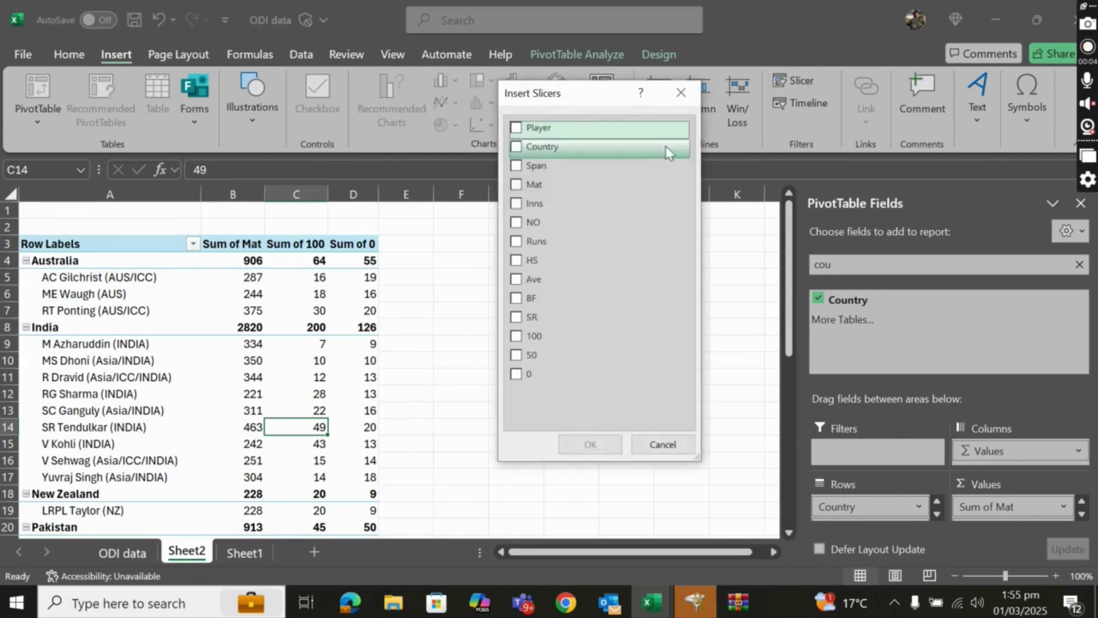
{"action": "left_click", "coordinate": [516, 146]}
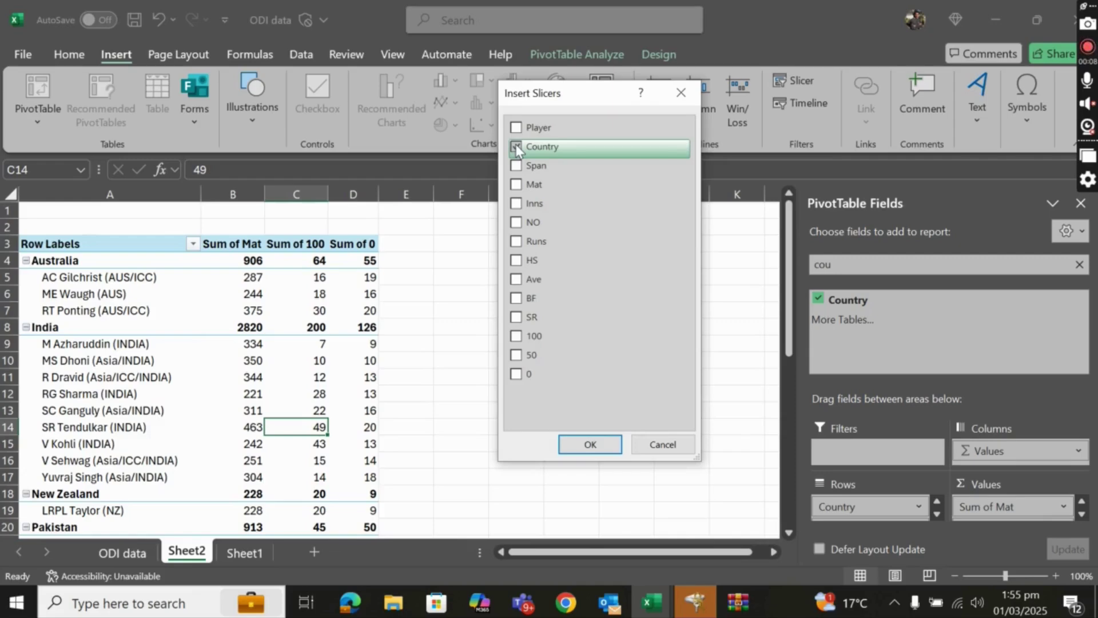
{"action": "left_click", "coordinate": [516, 355]}
{"action": "left_click", "coordinate": [516, 335]}
{"action": "left_click", "coordinate": [572, 445]}
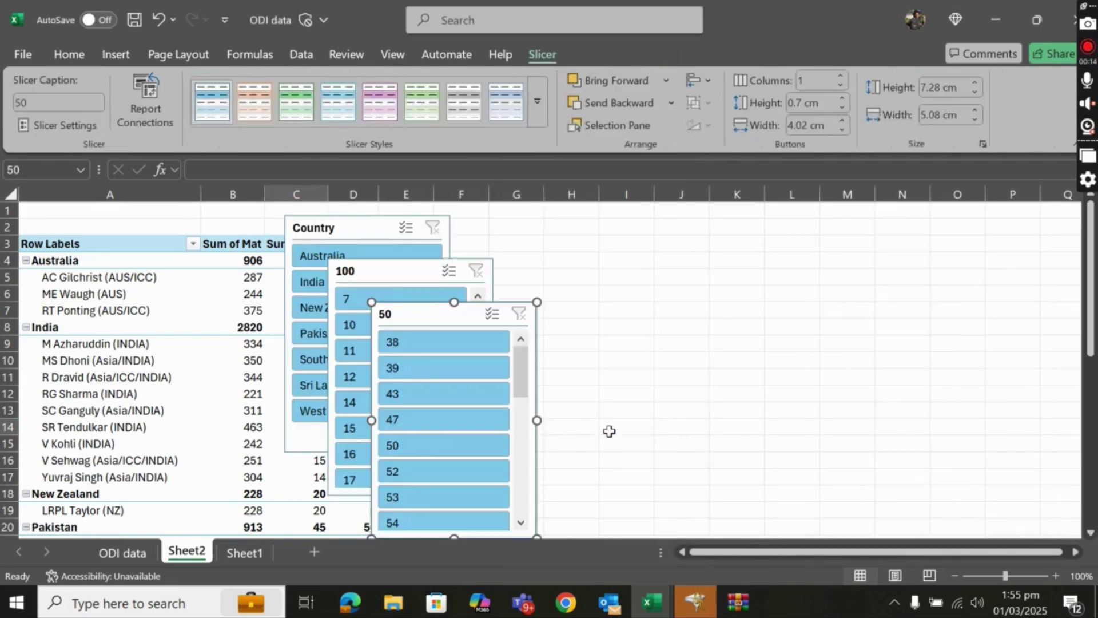
Arrange the Country, 100 and 50 slicers side by side in one row beside the PivotTable
{"action": "left_click_drag", "start_coordinate": [357, 229], "coordinate": [510, 219]}
{"action": "left_click_drag", "start_coordinate": [393, 278], "coordinate": [678, 220]}
{"action": "left_click_drag", "start_coordinate": [411, 315], "coordinate": [821, 212]}
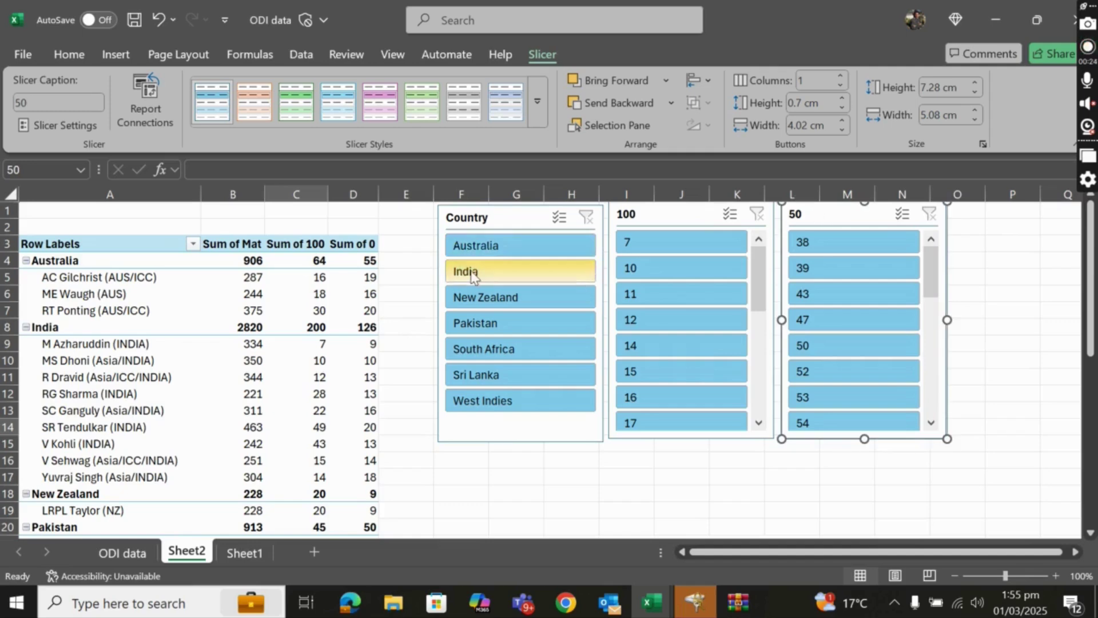
Filter the PivotTable by Australia, India, New Zealand and Pakistan in turn with the Country slicer
{"action": "left_click", "coordinate": [488, 246]}
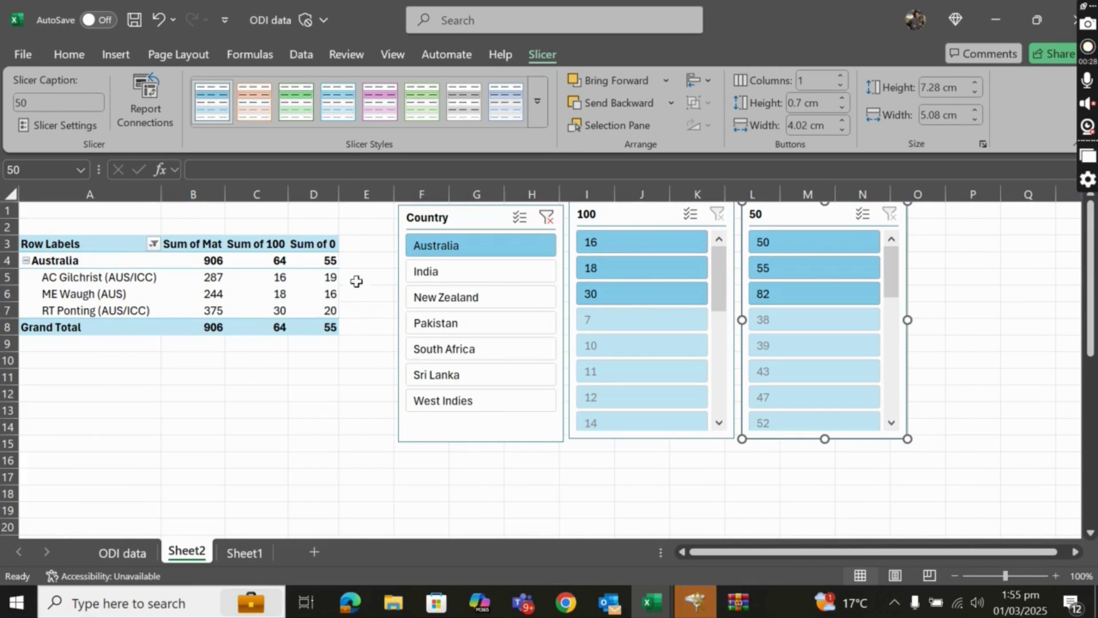
{"action": "left_click", "coordinate": [417, 273]}
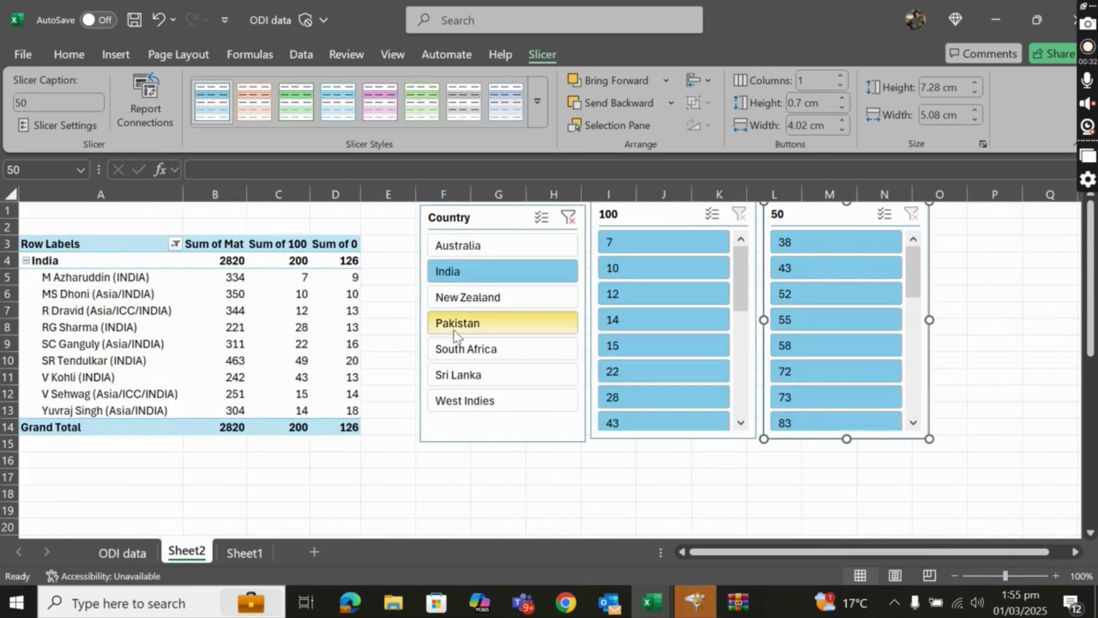
{"action": "left_click", "coordinate": [456, 297]}
{"action": "left_click", "coordinate": [451, 322]}
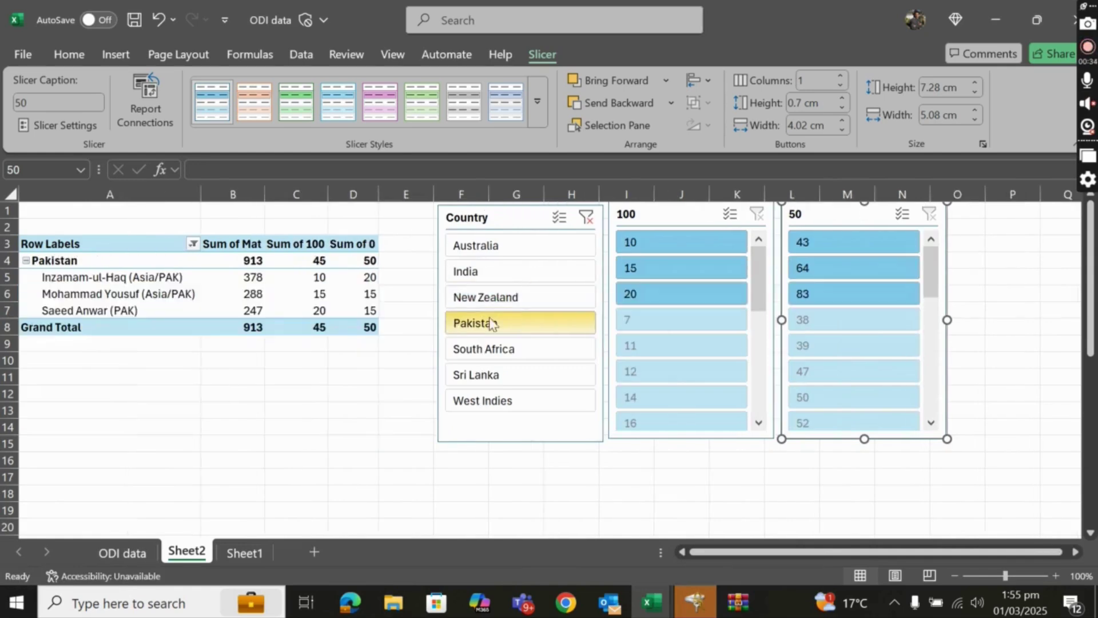
{"action": "scroll", "coordinate": [767, 306], "scroll_direction": "down", "scroll_amount": 1}
{"action": "scroll", "coordinate": [767, 306], "scroll_direction": "up", "scroll_amount": 1}
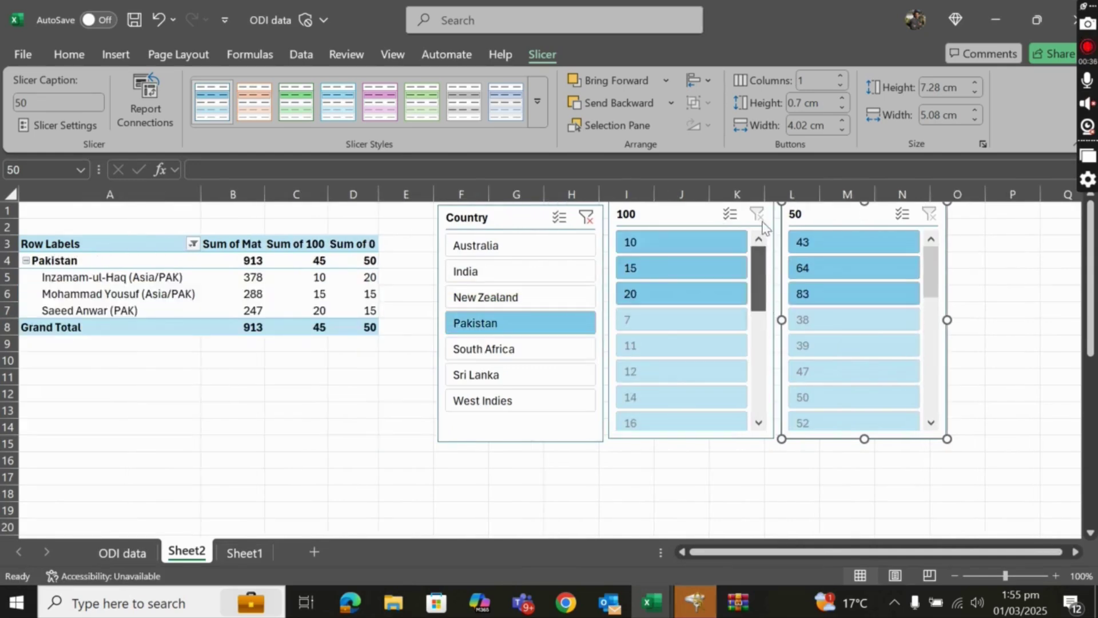
Narrow the Pakistan rows to 10, 15 and 20 hundreds in turn, select 43 fifties, and clear the 100 and 50 slicer filters
{"action": "left_click", "coordinate": [629, 244]}
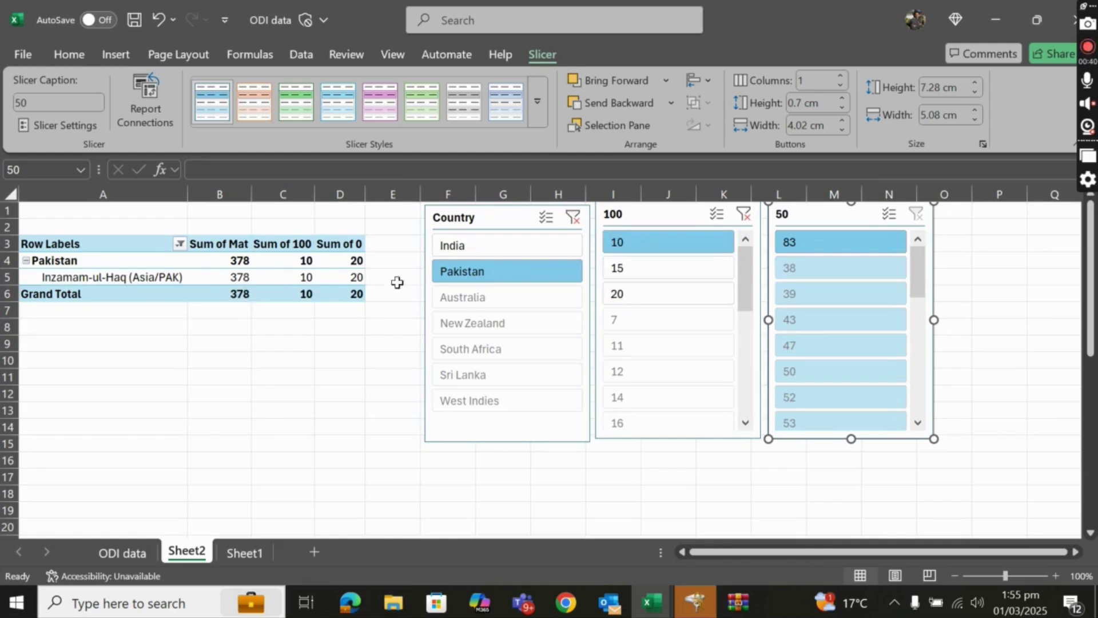
{"action": "left_click", "coordinate": [613, 271]}
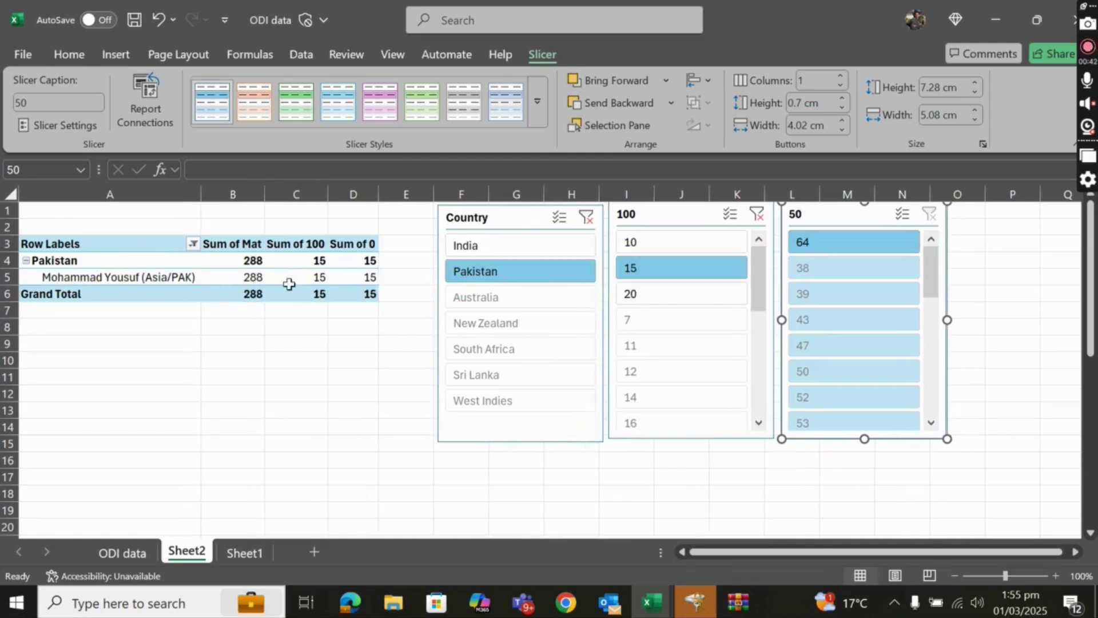
{"action": "left_click", "coordinate": [646, 292]}
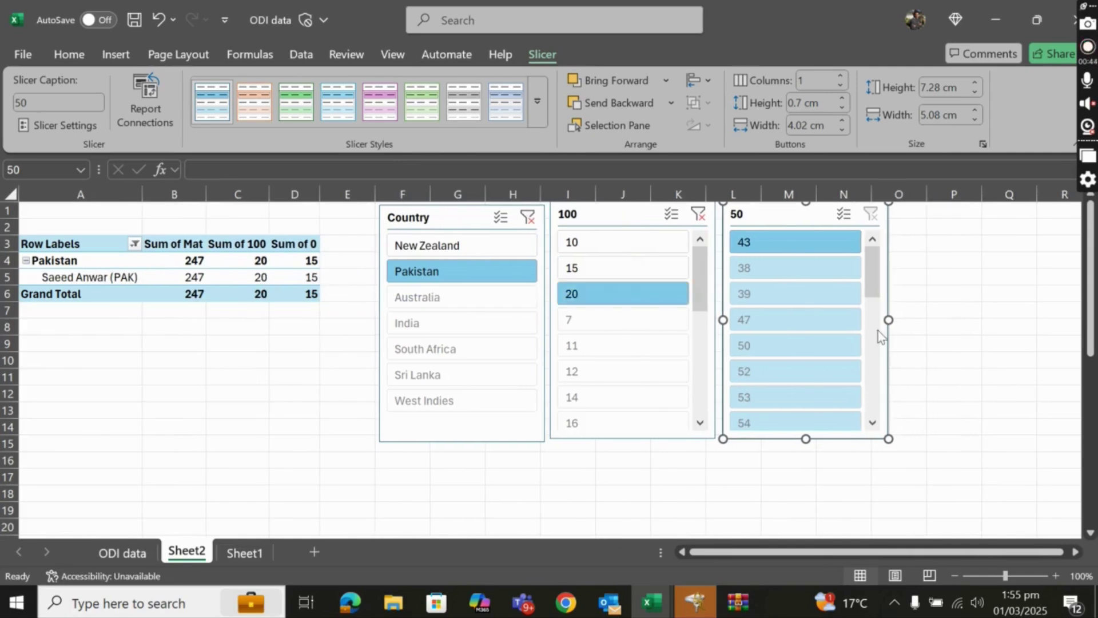
{"action": "left_click", "coordinate": [755, 250]}
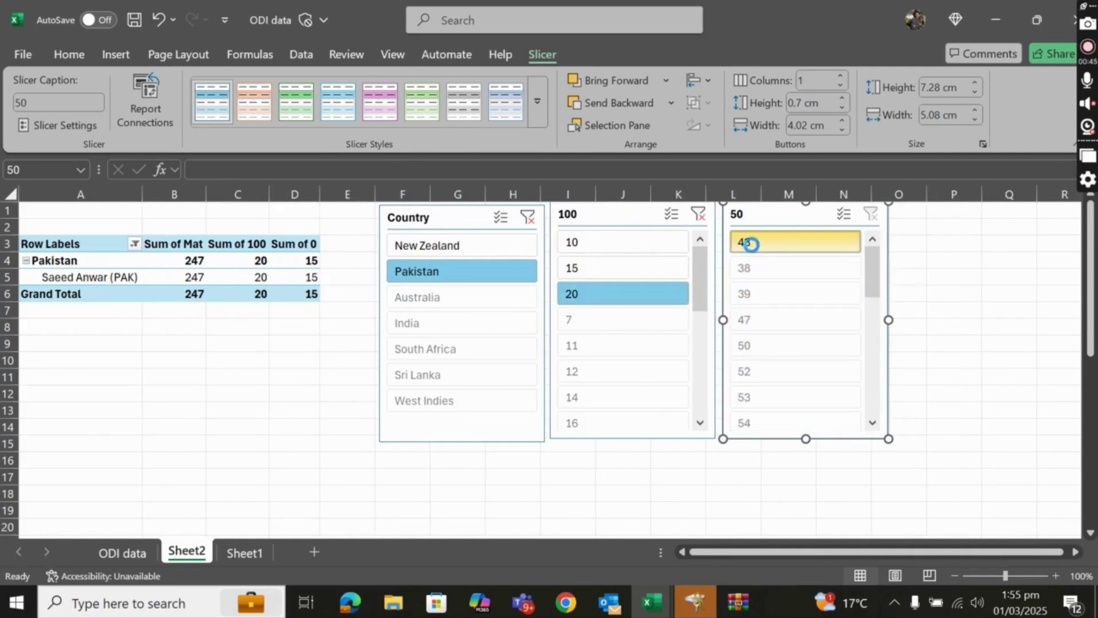
{"action": "left_click", "coordinate": [698, 216]}
{"action": "left_click", "coordinate": [871, 214]}
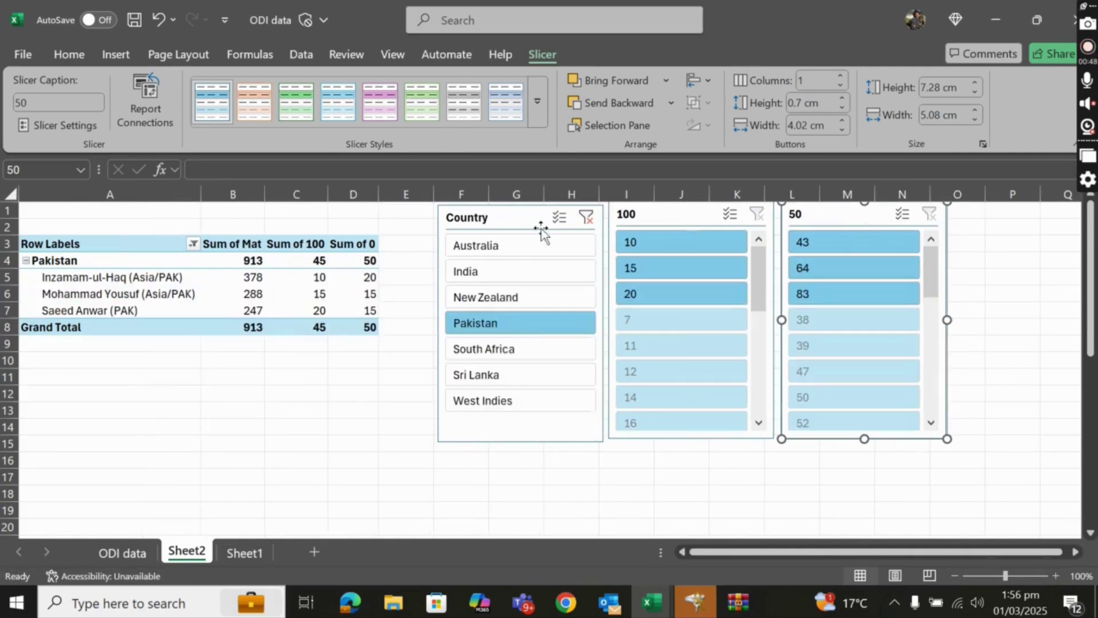
Switch the Country slicer through Sri Lanka, West Indies and New Zealand, ending on Australia
{"action": "left_click", "coordinate": [493, 382]}
{"action": "left_click", "coordinate": [489, 402]}
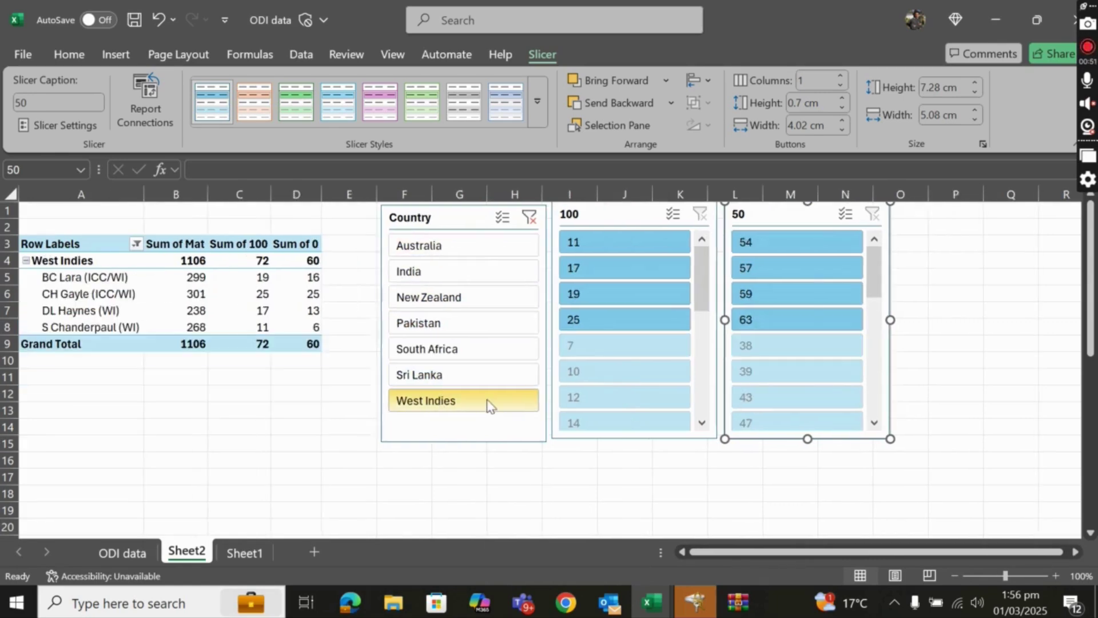
{"action": "left_click", "coordinate": [458, 298]}
{"action": "left_click", "coordinate": [447, 250]}
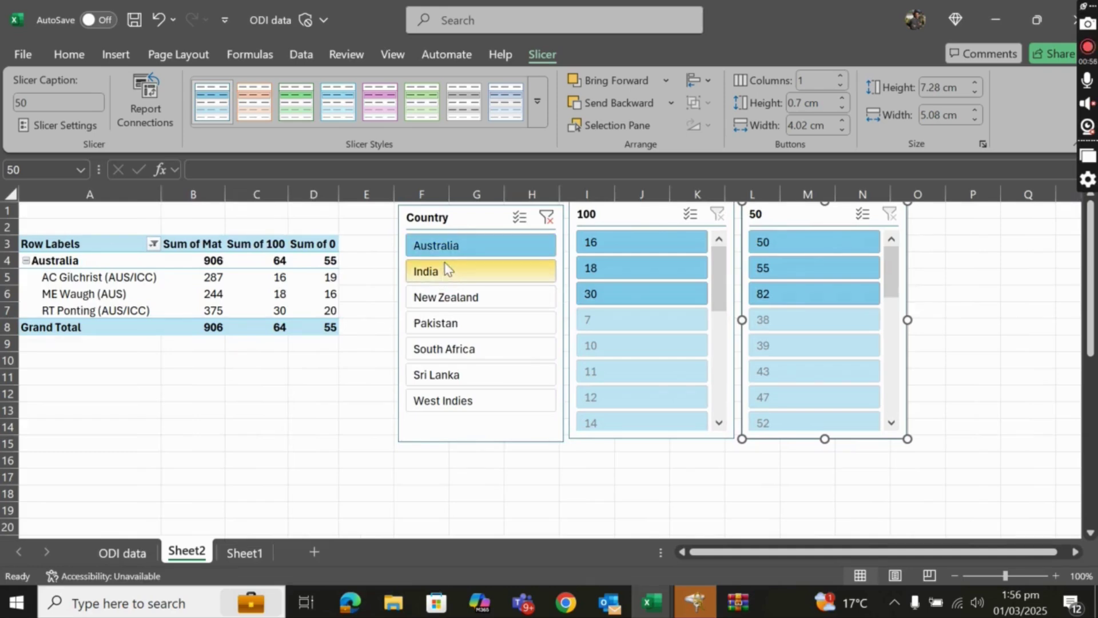
Review the source table on Sheet1, going through the first player's row from Country to HS and back to Runs
{"action": "left_click", "coordinate": [246, 552]}
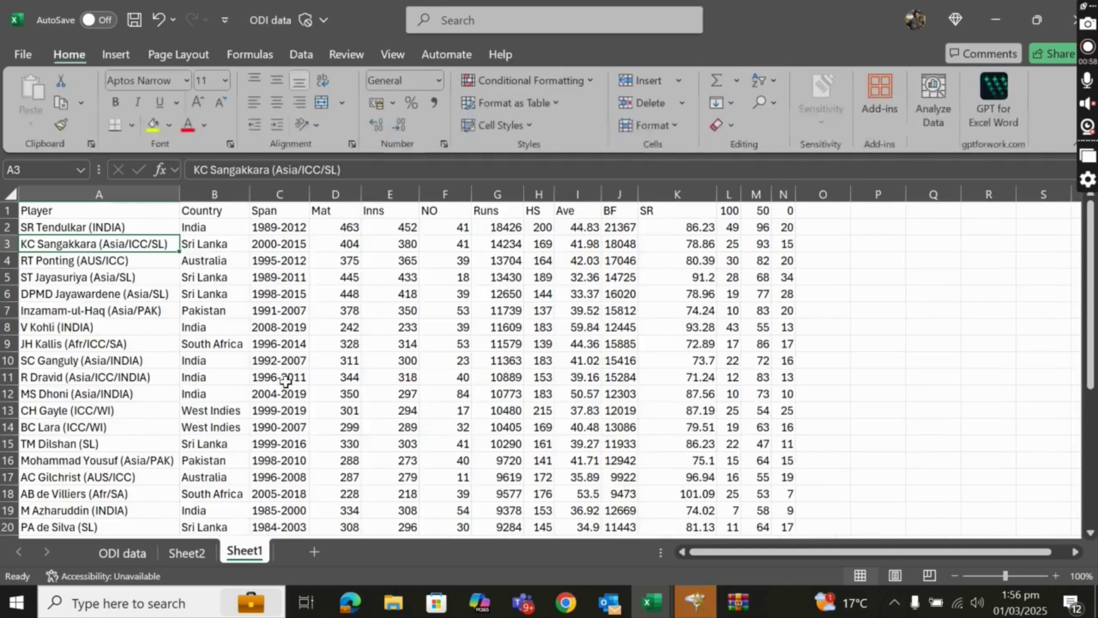
{"action": "left_click", "coordinate": [103, 213]}
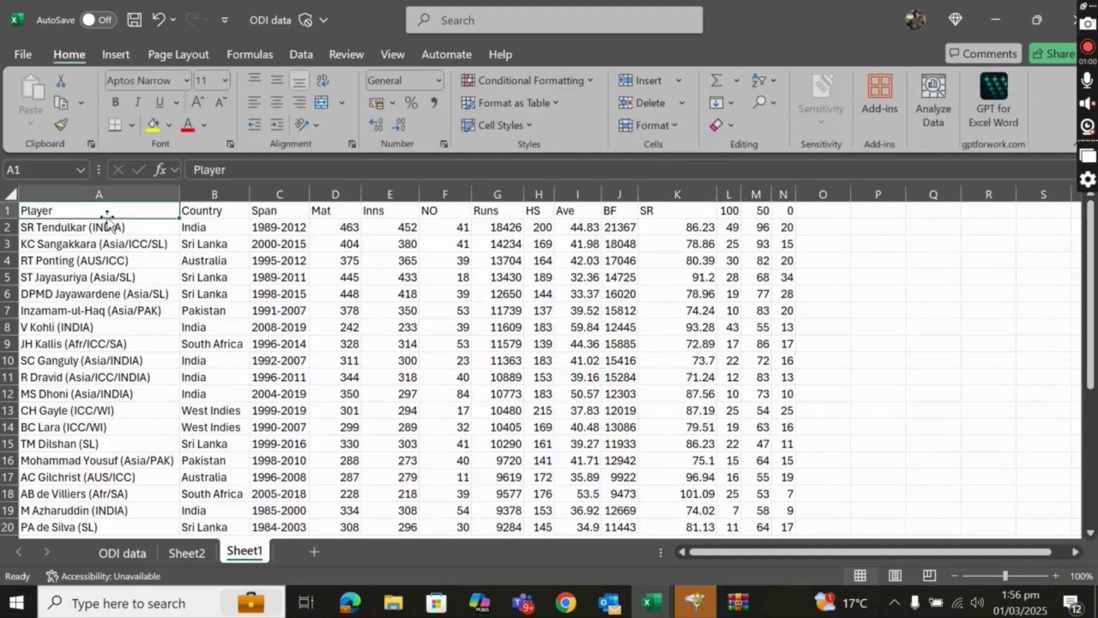
{"action": "left_click", "coordinate": [203, 228]}
{"action": "key", "text": "Right"}
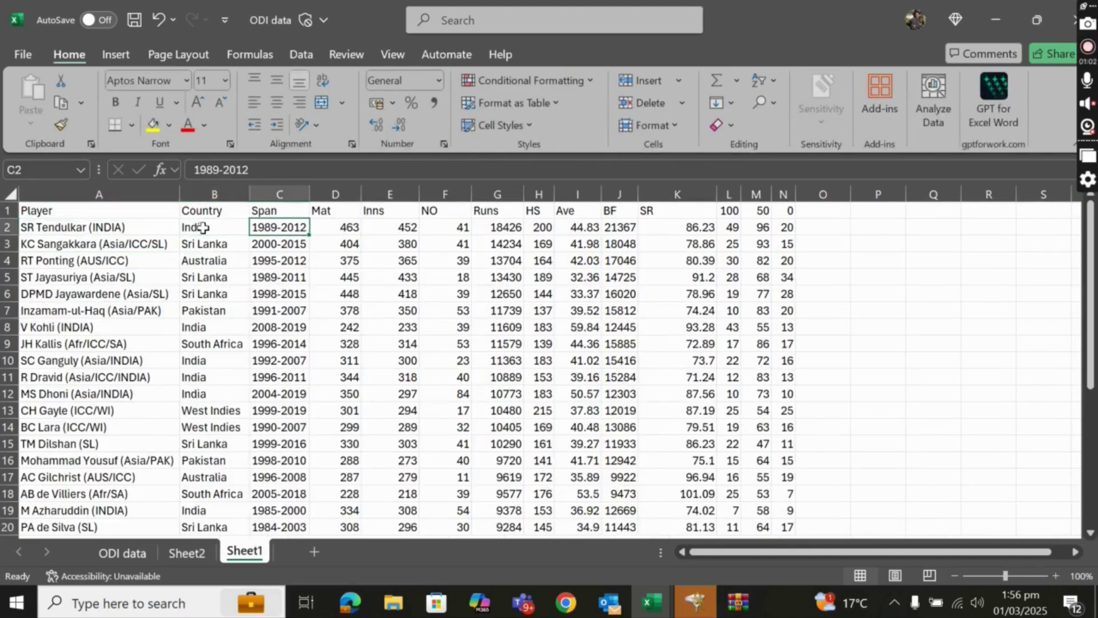
{"action": "key", "text": "Right"}
{"action": "key", "text": "Right"}
{"action": "key", "text": "Right"}
{"action": "key", "text": "Right"}
{"action": "key", "text": "Right"}
{"action": "key", "text": "Right"}
{"action": "key", "text": "Right"}
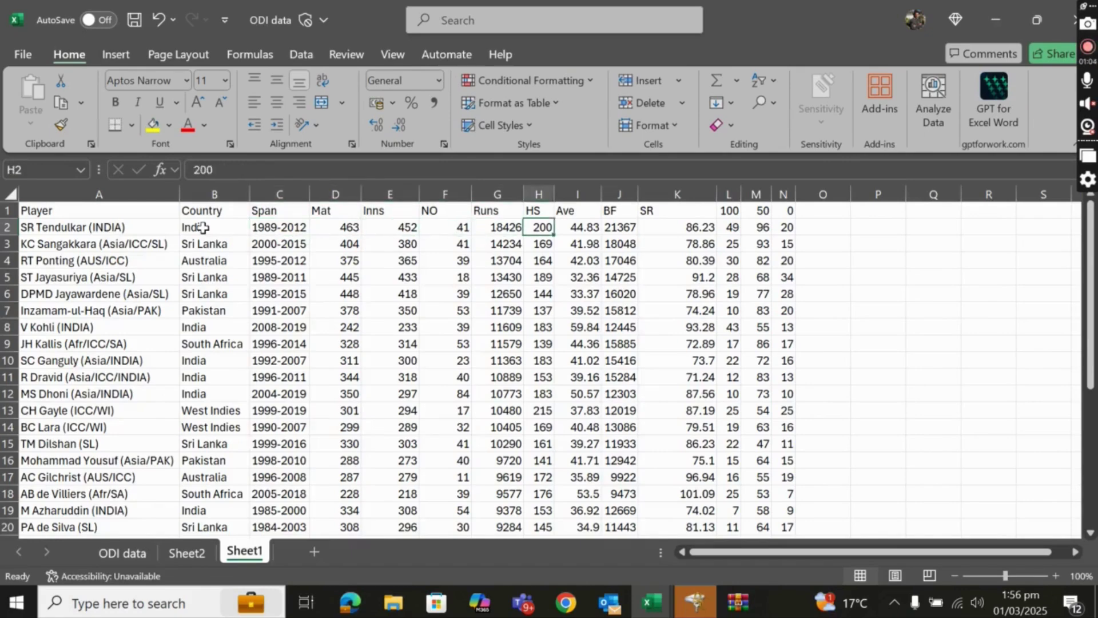
{"action": "key", "text": "Left"}
{"action": "key", "text": "Left"}
{"action": "key", "text": "Left"}
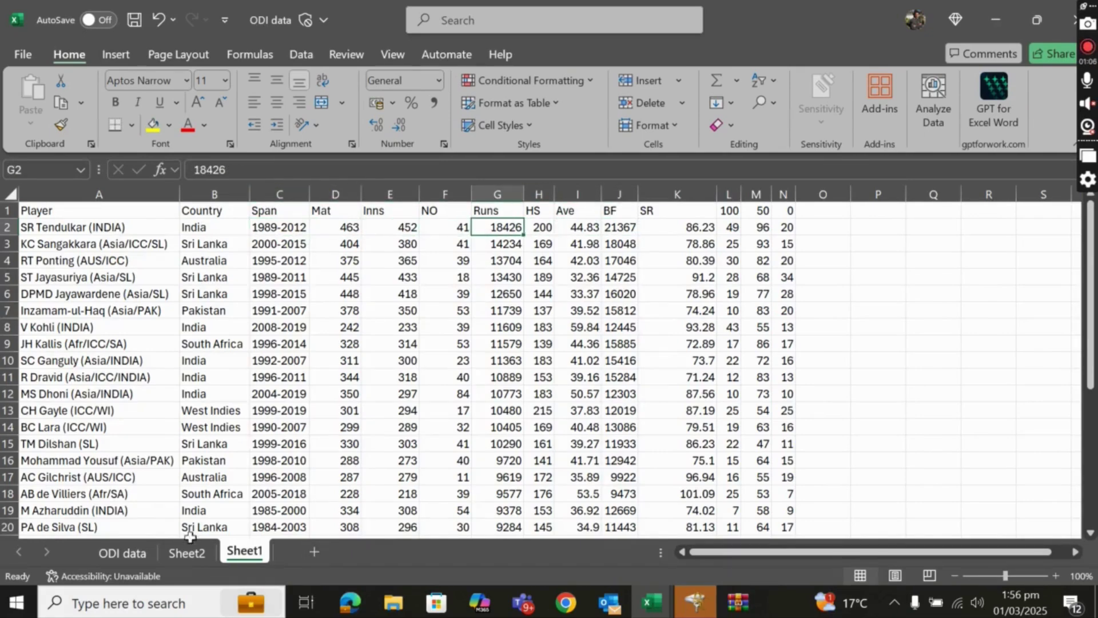
Return to Sheet2 and delete the Country, 100 and 50 slicers
{"action": "left_click", "coordinate": [189, 553]}
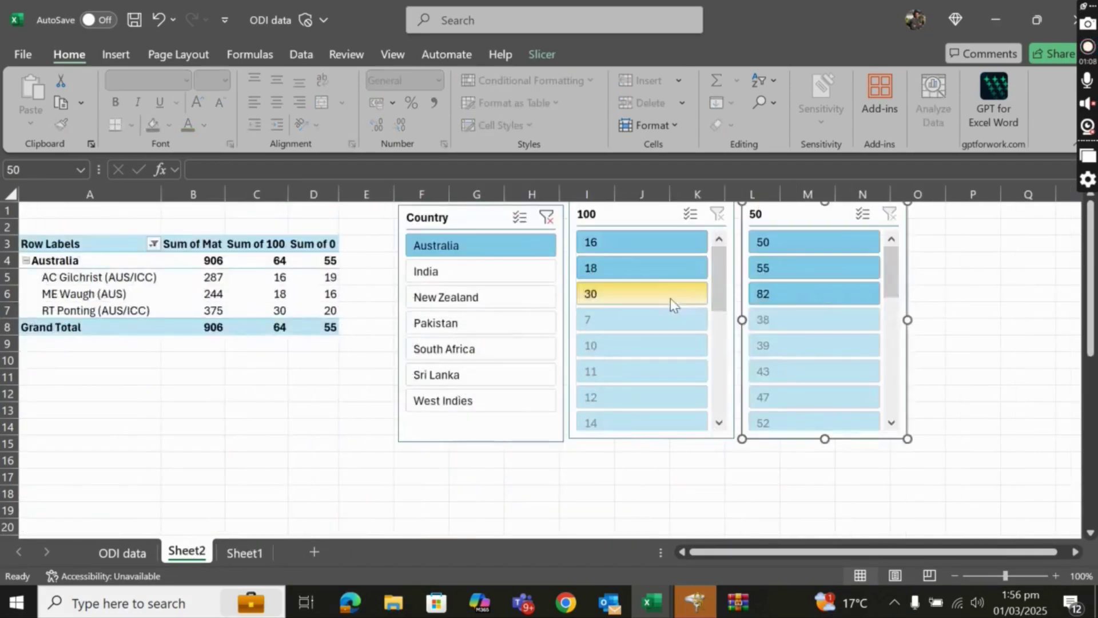
{"action": "left_click_drag", "start_coordinate": [657, 213], "coordinate": [657, 253]}
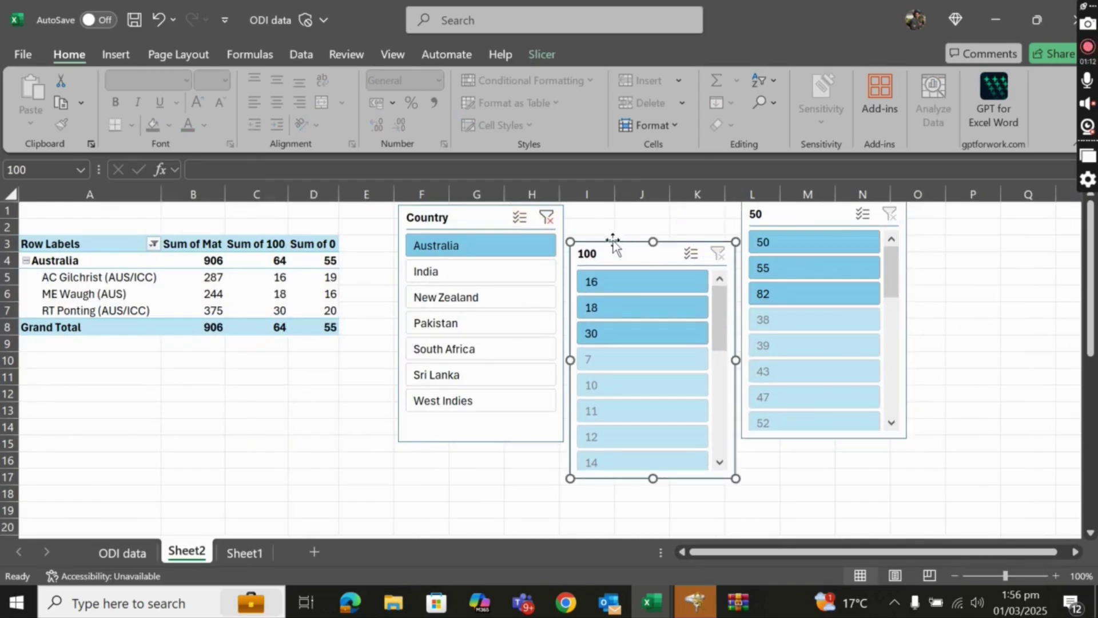
{"action": "left_click", "coordinate": [507, 222]}
{"action": "key", "text": "Delete"}
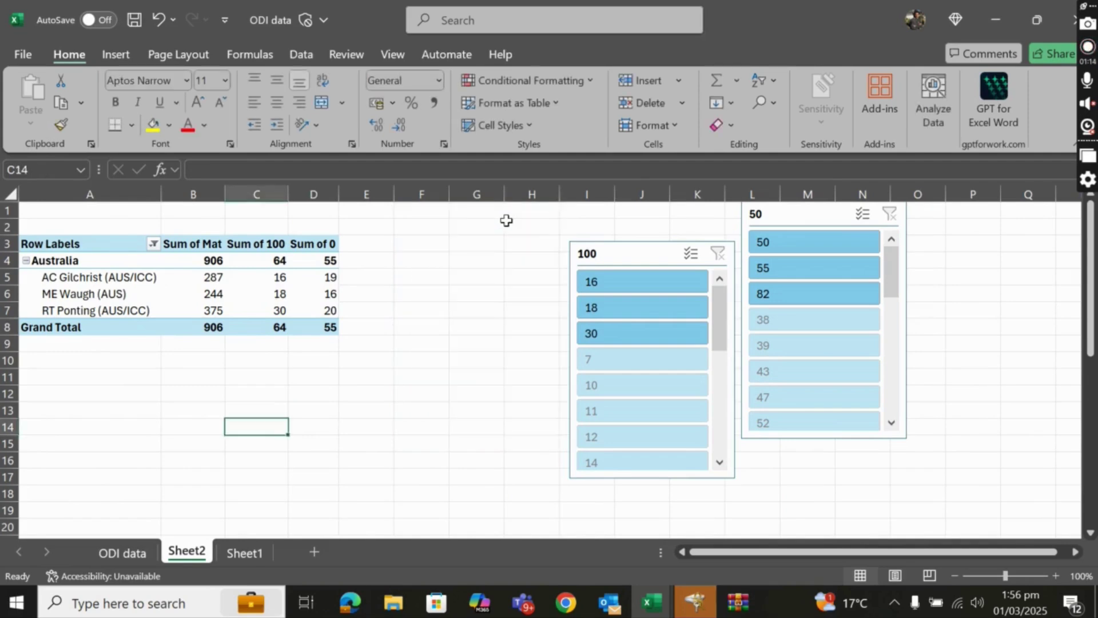
{"action": "left_click", "coordinate": [616, 256]}
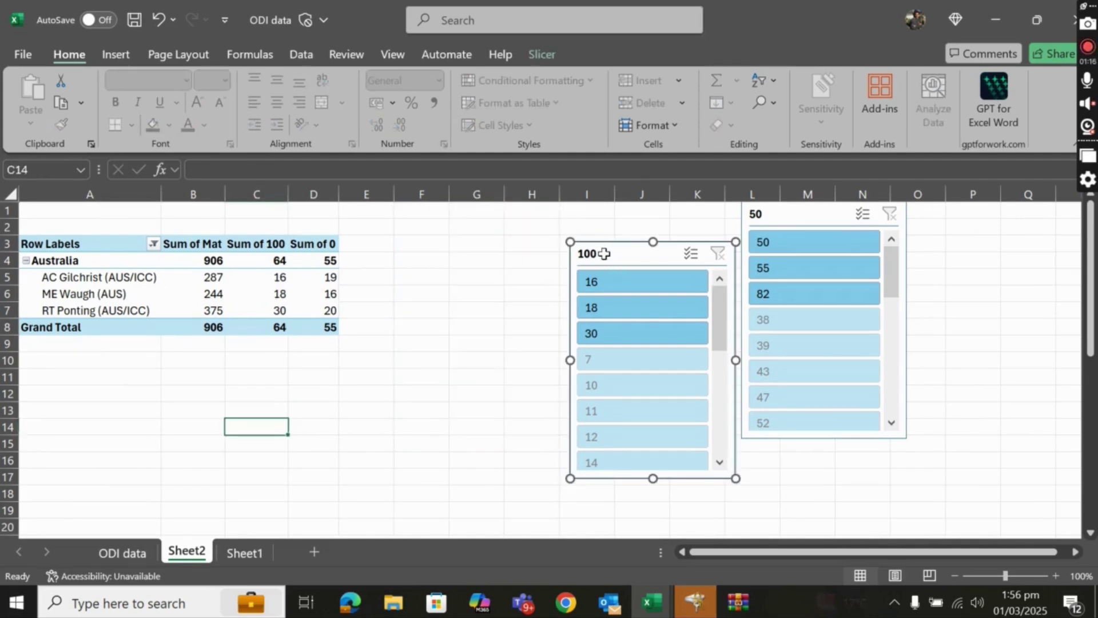
{"action": "key", "text": "Delete"}
{"action": "left_click", "coordinate": [770, 222]}
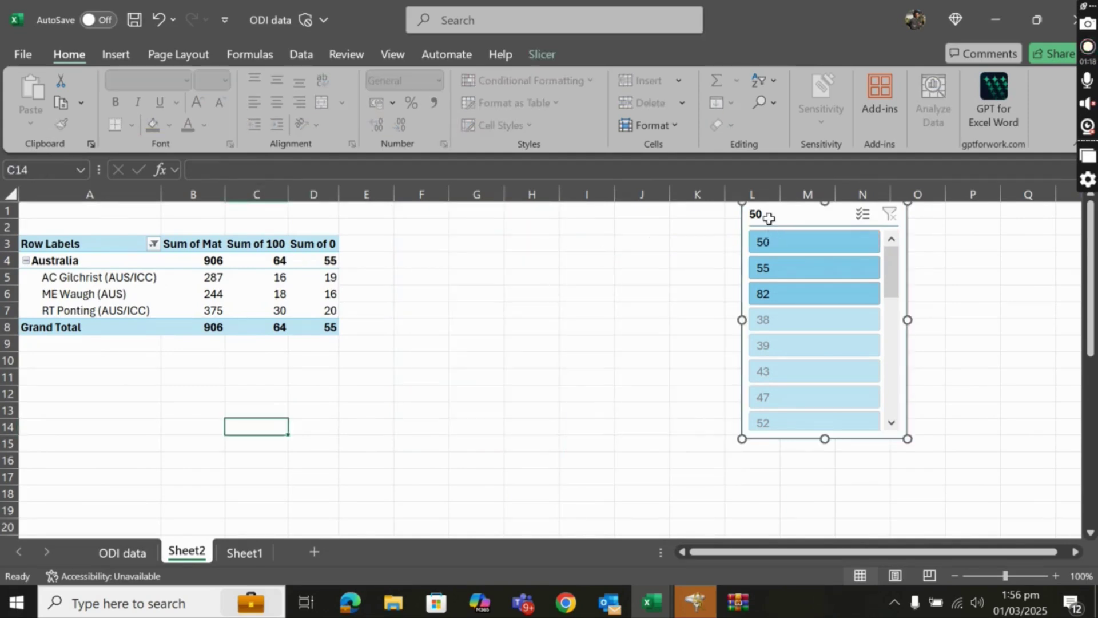
{"action": "key", "text": "Delete"}
Reset the Row Labels filter of the PivotTable to include all countries
{"action": "left_click", "coordinate": [153, 244]}
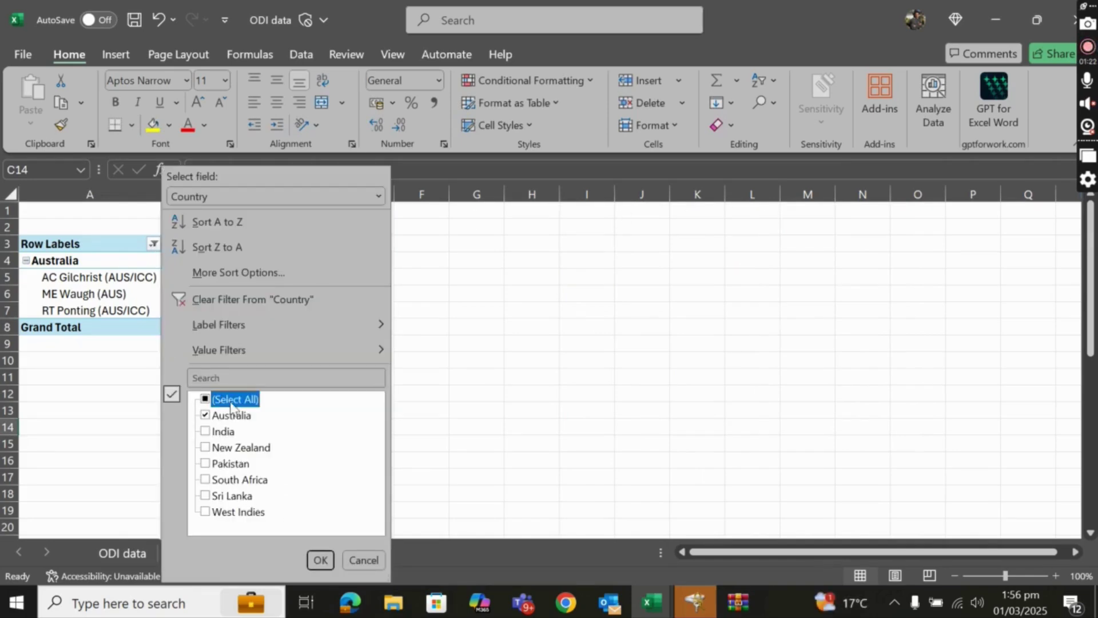
{"action": "left_click", "coordinate": [205, 400]}
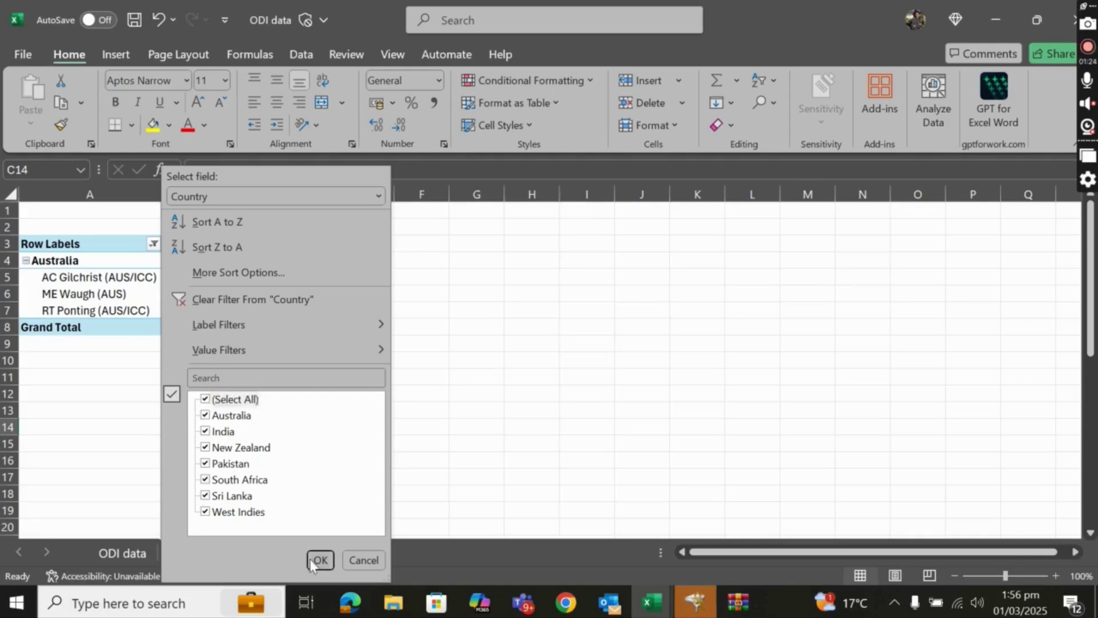
{"action": "left_click", "coordinate": [321, 560]}
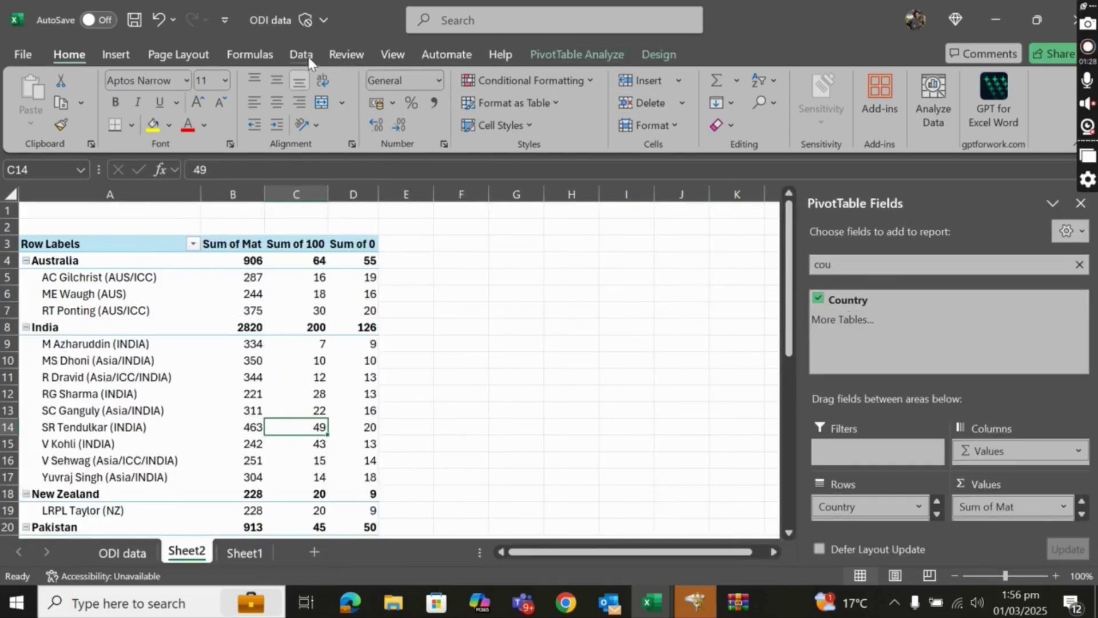
Insert Country and Span slicers for the PivotTable and place them side by side next to it
{"action": "left_click", "coordinate": [114, 56]}
{"action": "left_click", "coordinate": [788, 81]}
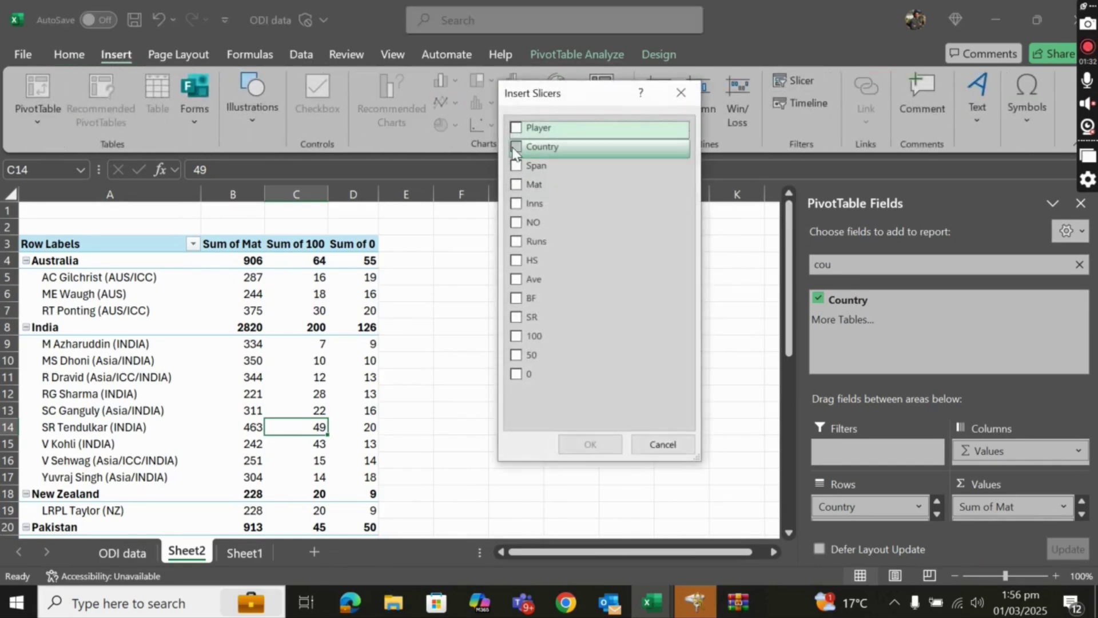
{"action": "left_click", "coordinate": [516, 147]}
{"action": "left_click", "coordinate": [517, 166]}
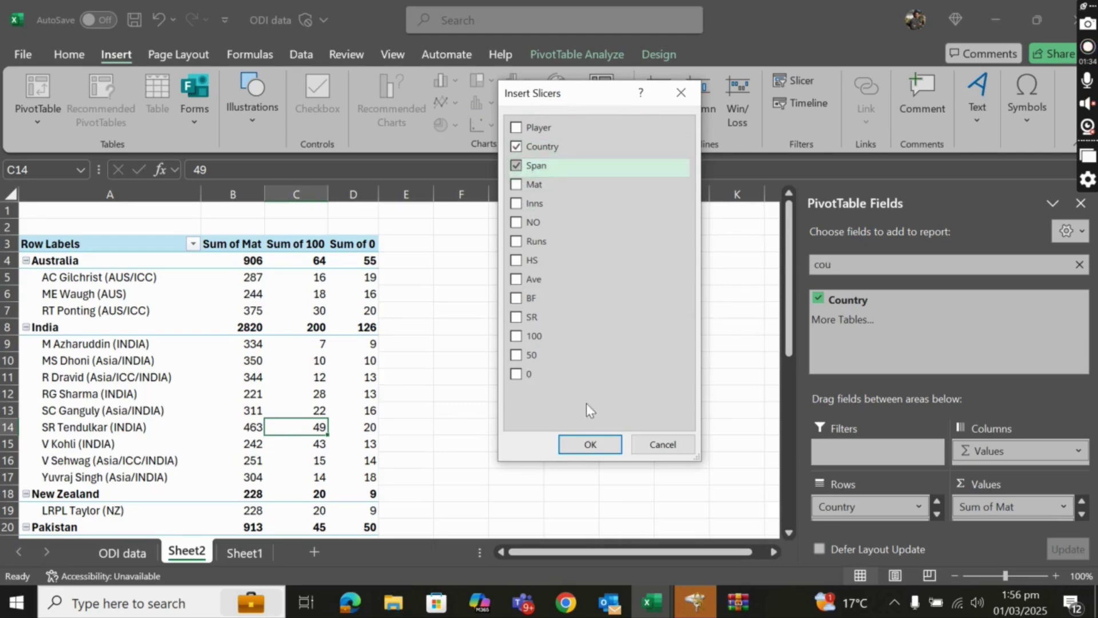
{"action": "left_click", "coordinate": [589, 444]}
{"action": "left_click_drag", "start_coordinate": [380, 292], "coordinate": [621, 256]}
{"action": "left_click_drag", "start_coordinate": [376, 246], "coordinate": [478, 258]}
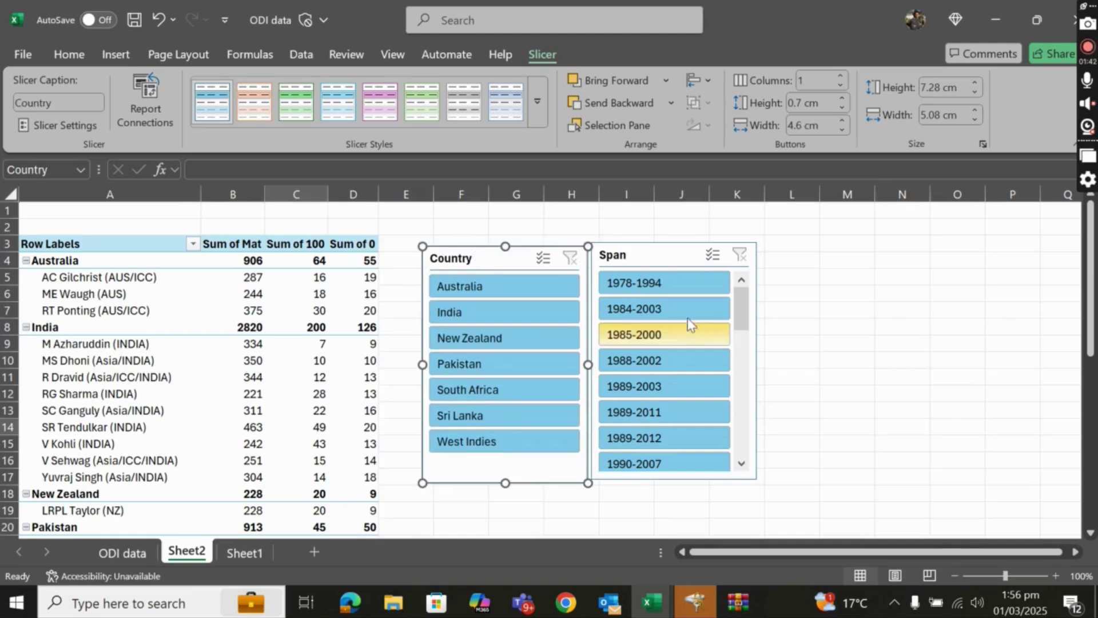
Switch the Span slicer through 1978-1994, 1984-2003, 1985-2000 and 2004-2019, ending on 2005-2018
{"action": "left_click", "coordinate": [663, 292]}
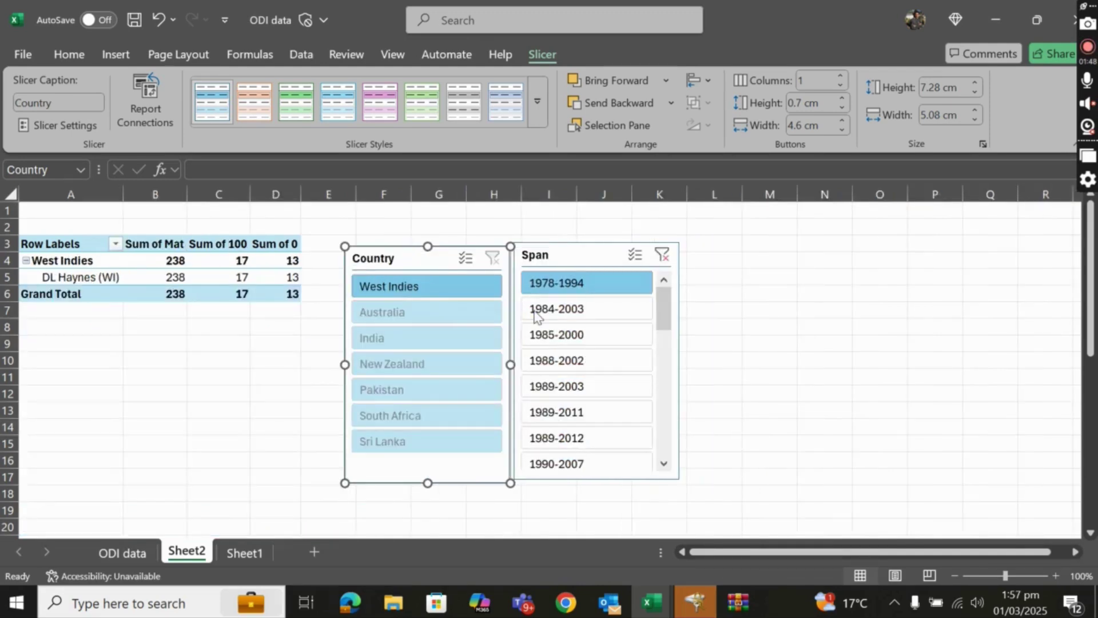
{"action": "left_click", "coordinate": [536, 315]}
{"action": "left_click", "coordinate": [554, 334]}
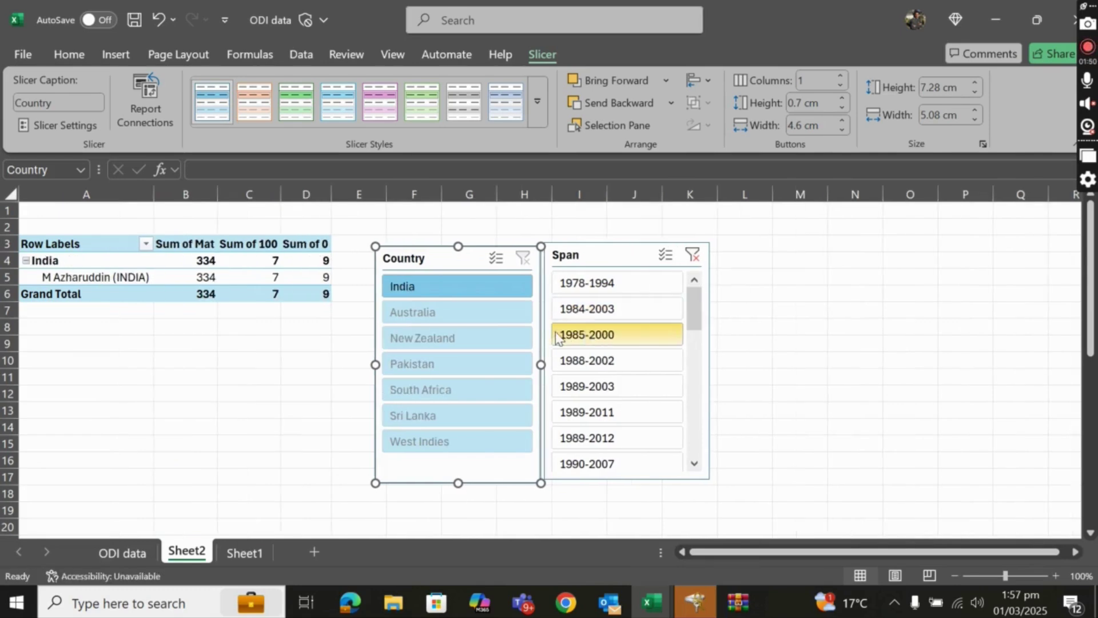
{"action": "left_click_drag", "start_coordinate": [689, 307], "coordinate": [704, 443]}
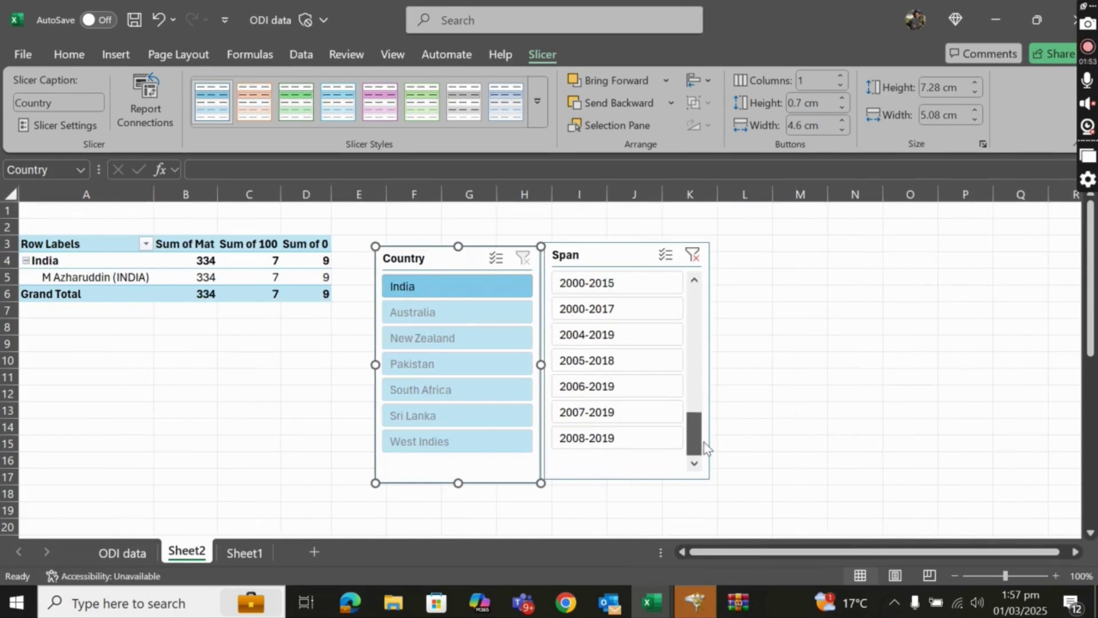
{"action": "left_click", "coordinate": [600, 343]}
{"action": "left_click", "coordinate": [605, 369]}
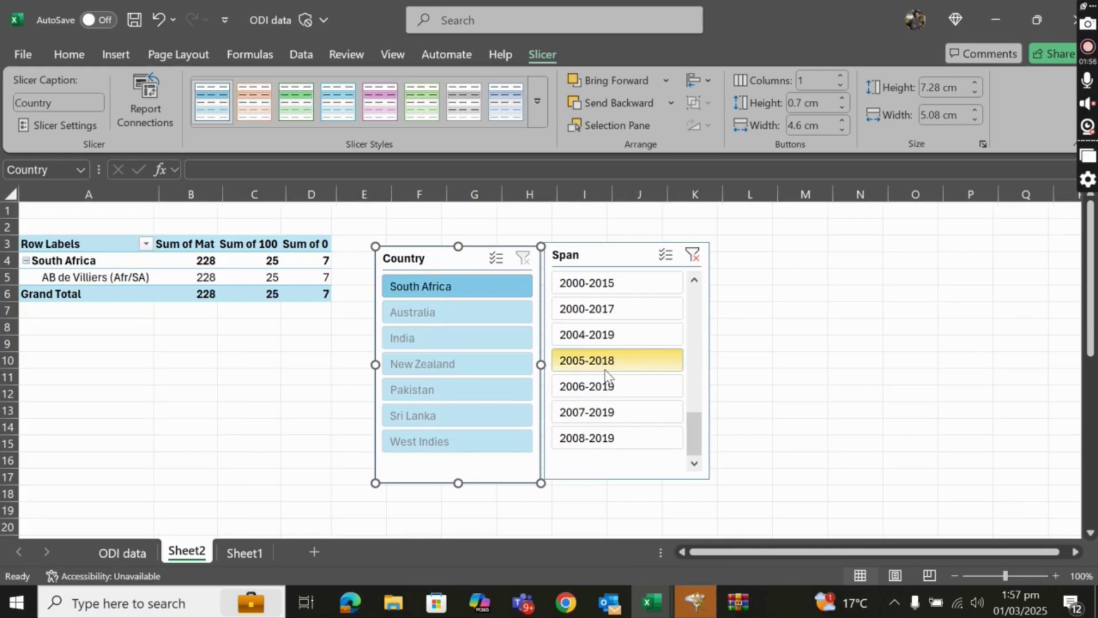
Go through the first six Span slicer entries in order, from 1978-1994 down to 1989-2011
{"action": "left_click_drag", "start_coordinate": [697, 440], "coordinate": [692, 292]}
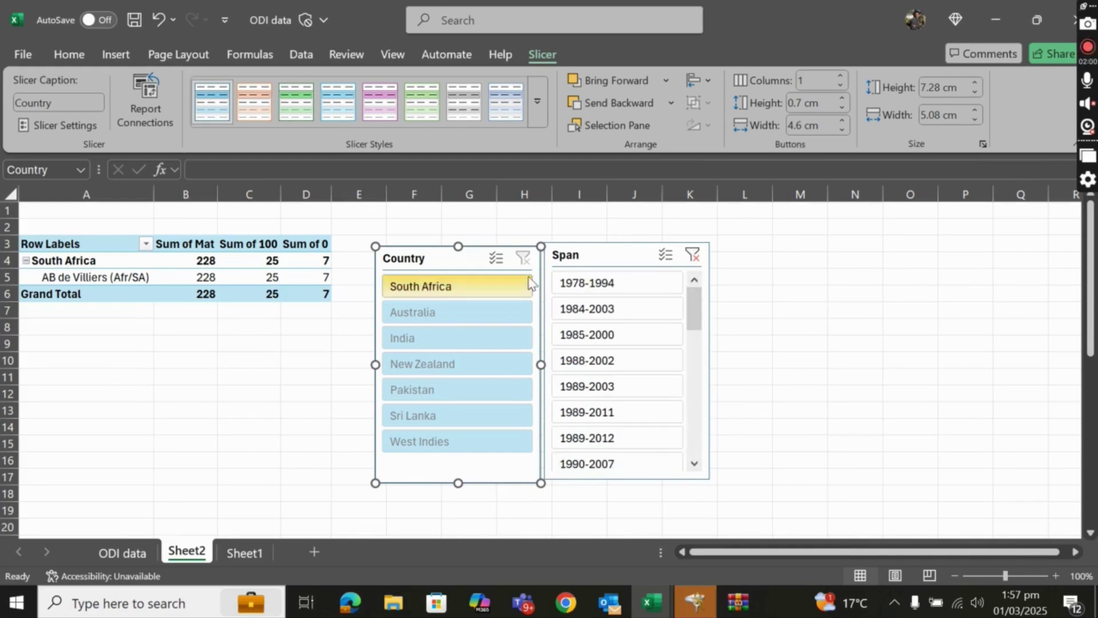
{"action": "left_click", "coordinate": [571, 282]}
{"action": "left_click", "coordinate": [559, 309]}
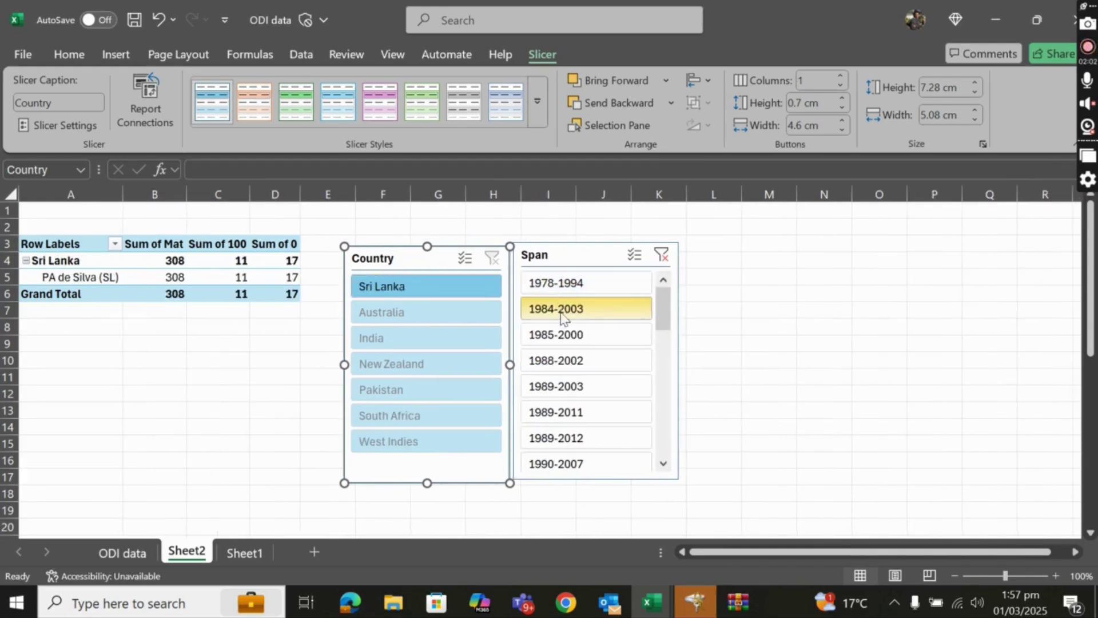
{"action": "left_click", "coordinate": [560, 335]}
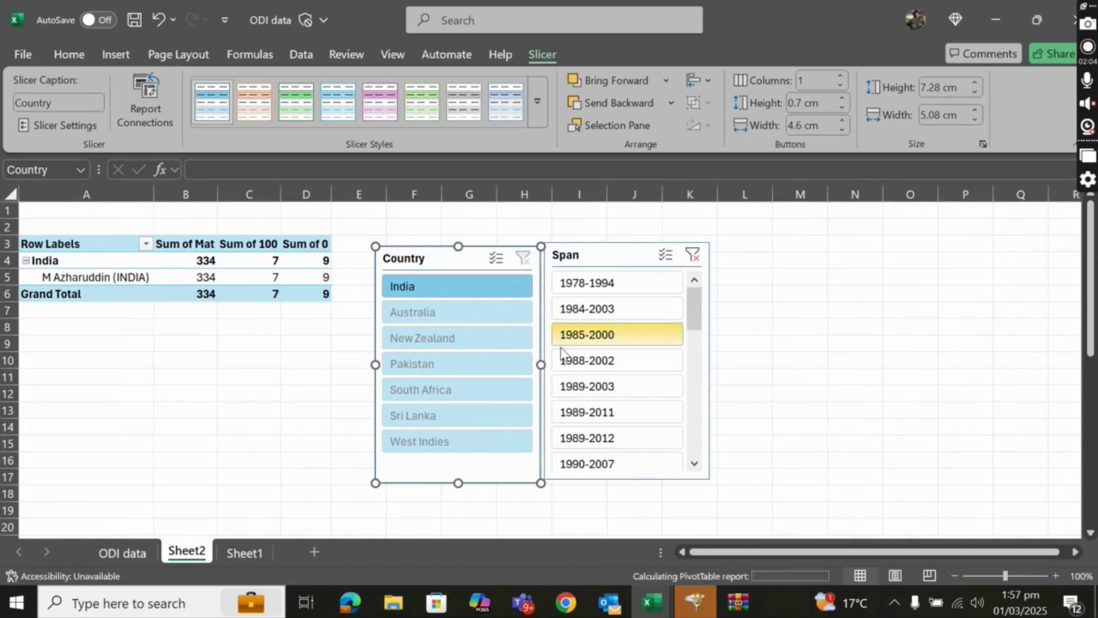
{"action": "left_click", "coordinate": [561, 359]}
{"action": "left_click", "coordinate": [572, 386]}
{"action": "left_click", "coordinate": [572, 411]}
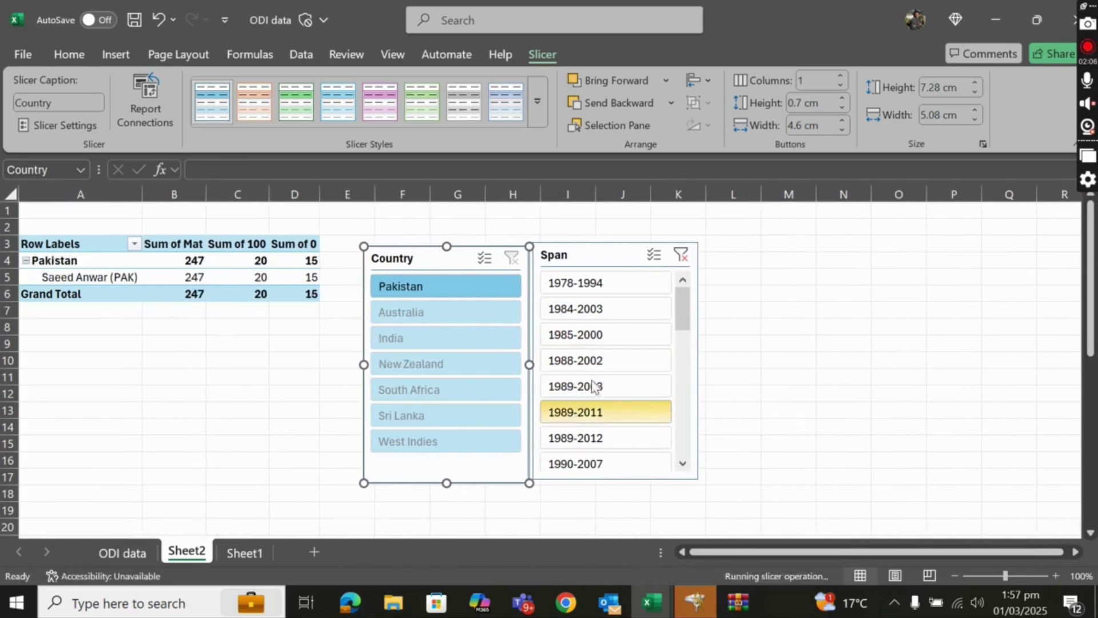
Clear the Span slicer's filter and align the Country slicer with the upper edge of the Span slicer
{"action": "left_click", "coordinate": [699, 253]}
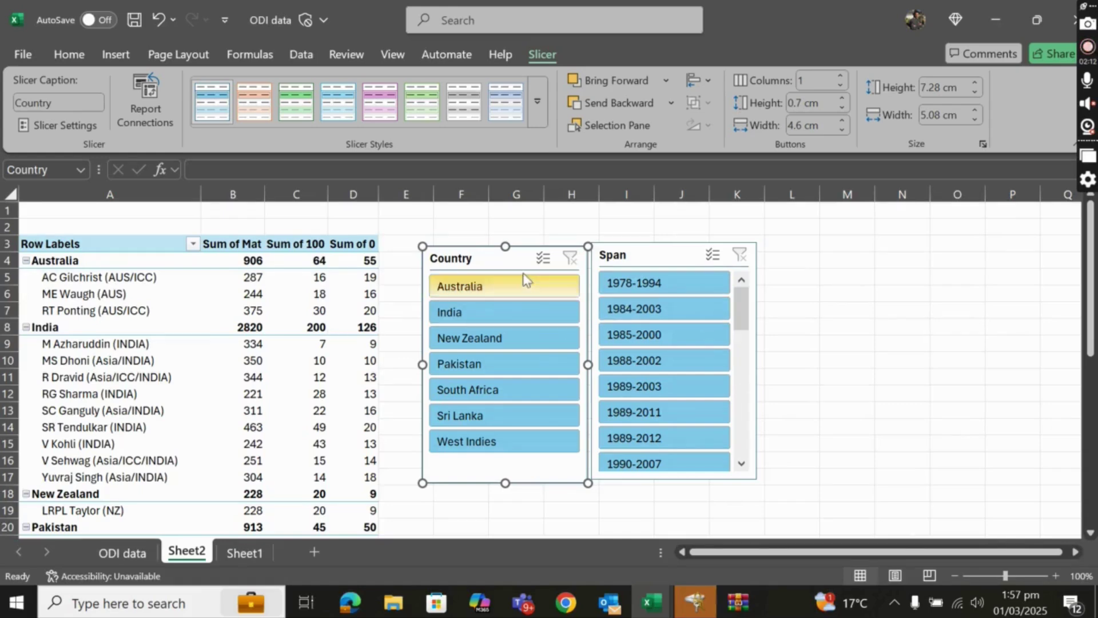
{"action": "mouse_move", "coordinate": [492, 260]}
{"action": "left_mouse_down"}
{"action": "mouse_move", "coordinate": [495, 243]}
{"action": "mouse_move", "coordinate": [501, 257]}
{"action": "left_mouse_up"}
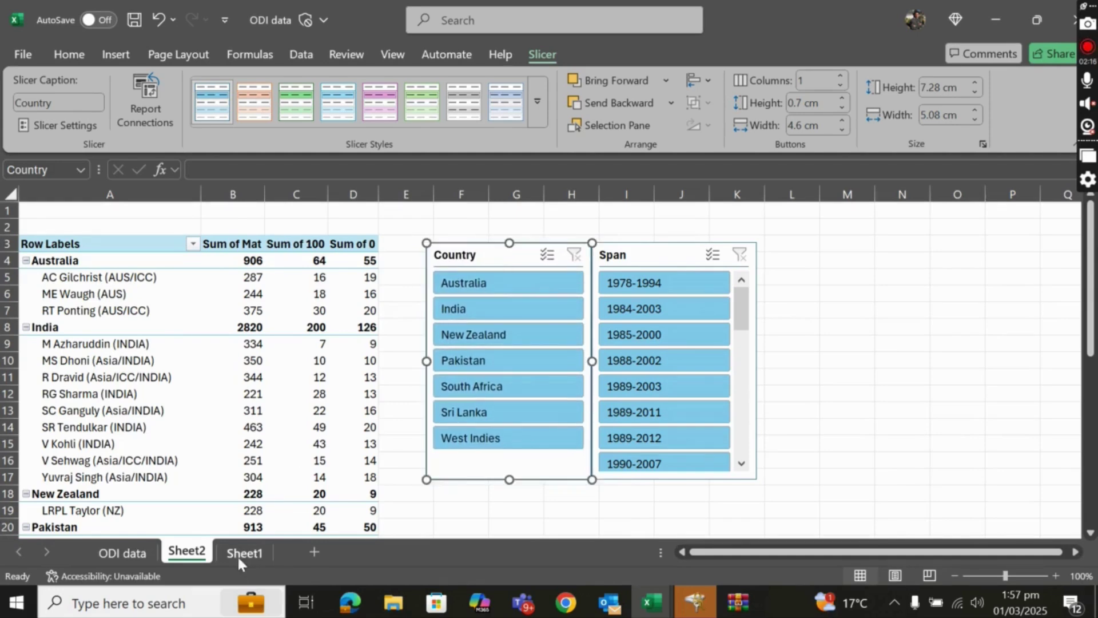
Review the first player's row on Sheet1, going through Mat, Inns, NO and Ave
{"action": "left_click", "coordinate": [244, 553]}
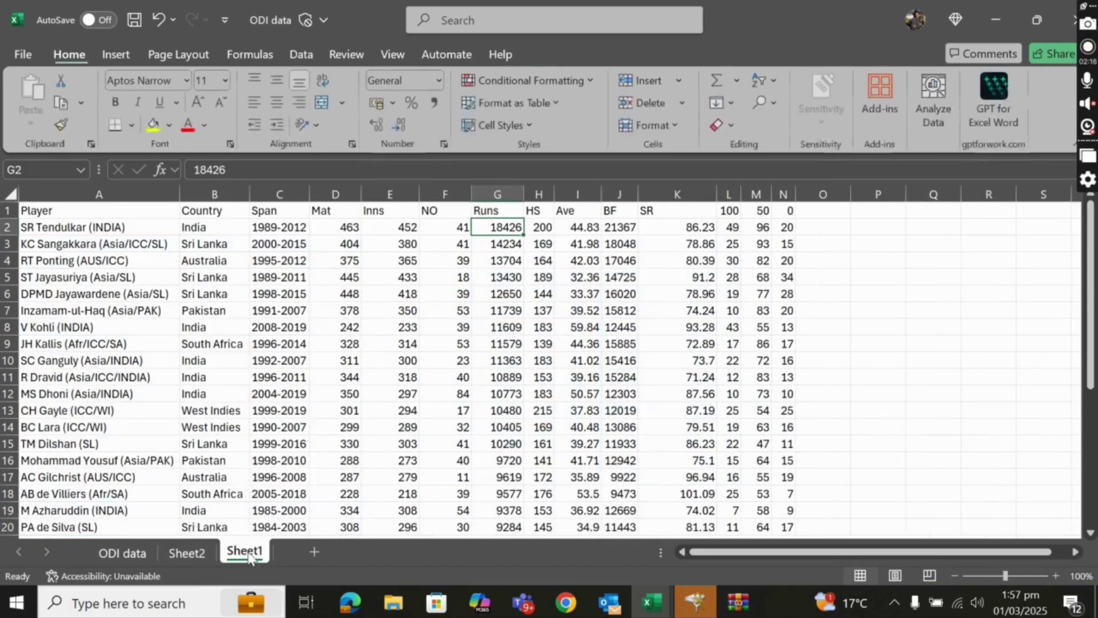
{"action": "left_click", "coordinate": [337, 225]}
{"action": "left_click", "coordinate": [366, 226]}
{"action": "left_click", "coordinate": [456, 226]}
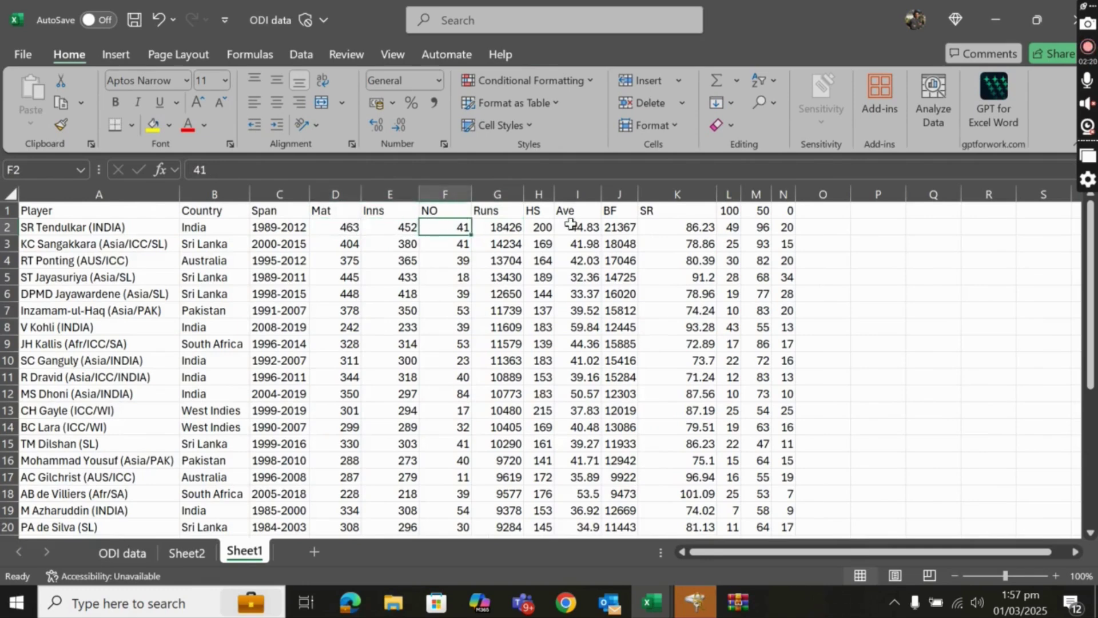
{"action": "left_click", "coordinate": [571, 225]}
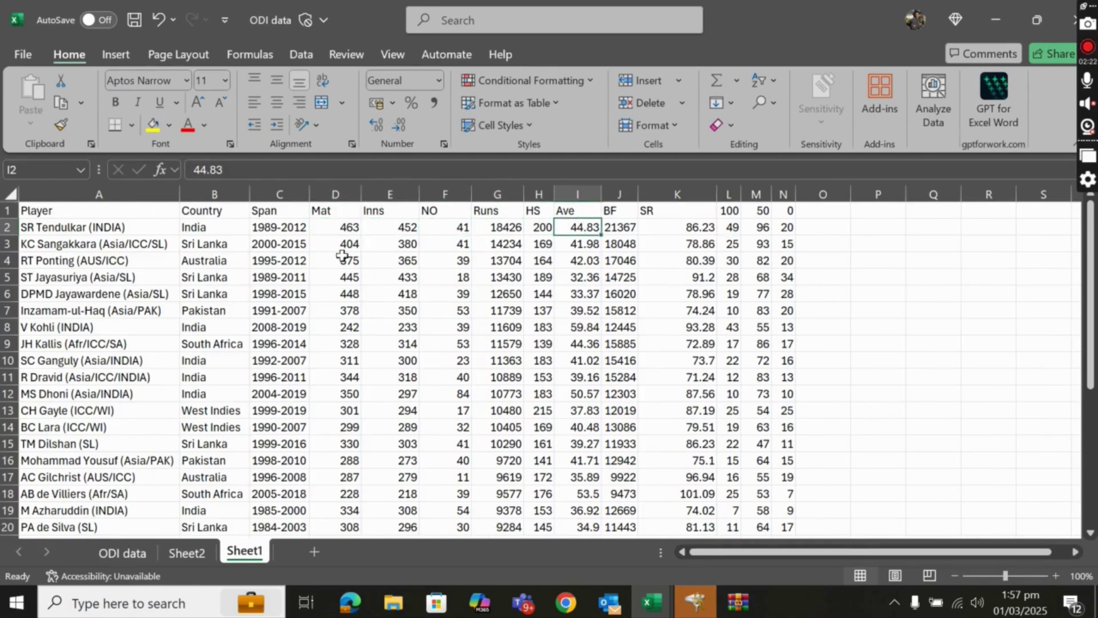
Replace the first player's Span in C2 with 2000 and fill it down through C14
{"action": "left_click", "coordinate": [270, 230]}
{"action": "mouse_move", "coordinate": [270, 240]}
{"action": "left_mouse_down"}
{"action": "mouse_move", "coordinate": [269, 429]}
{"action": "mouse_move", "coordinate": [270, 229]}
{"action": "left_mouse_up"}
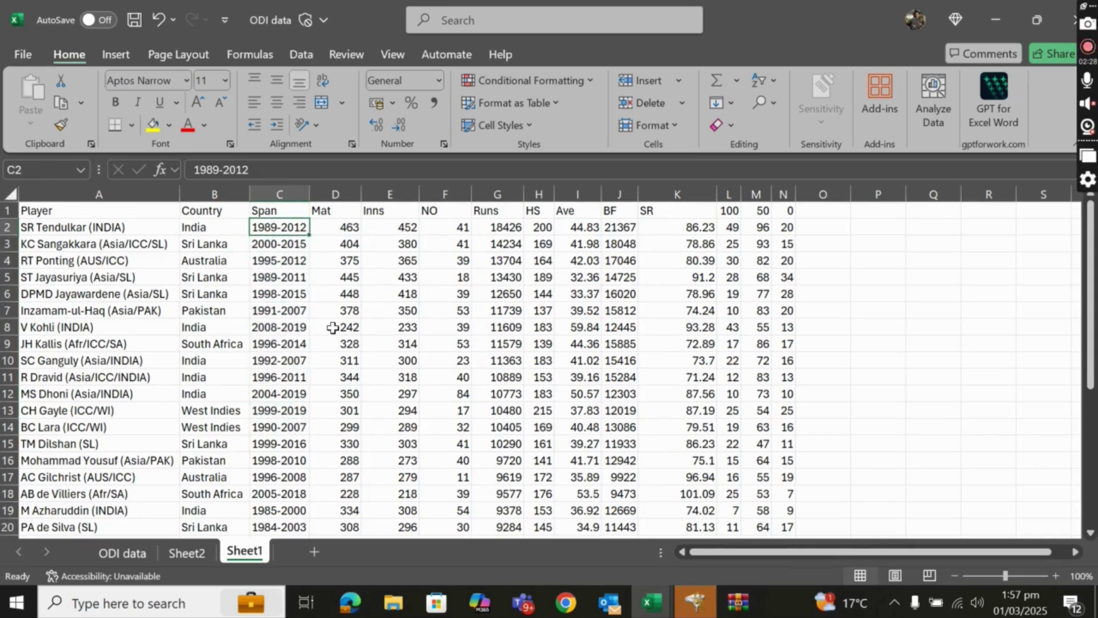
{"action": "type", "text": "2000"}
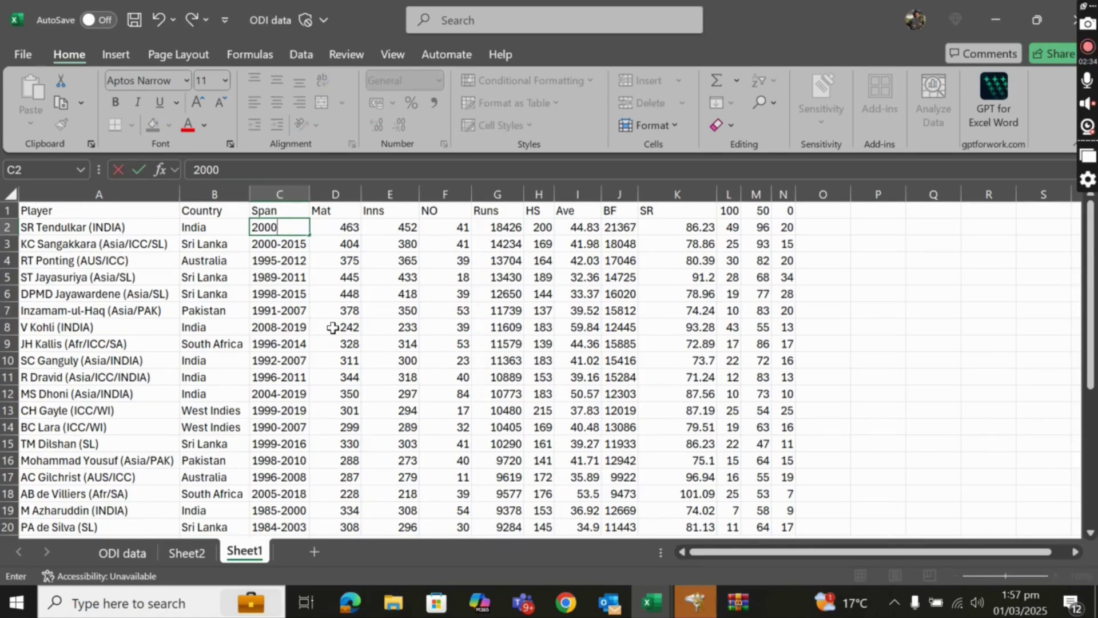
{"action": "key", "text": "Return"}
{"action": "key", "text": "Up"}
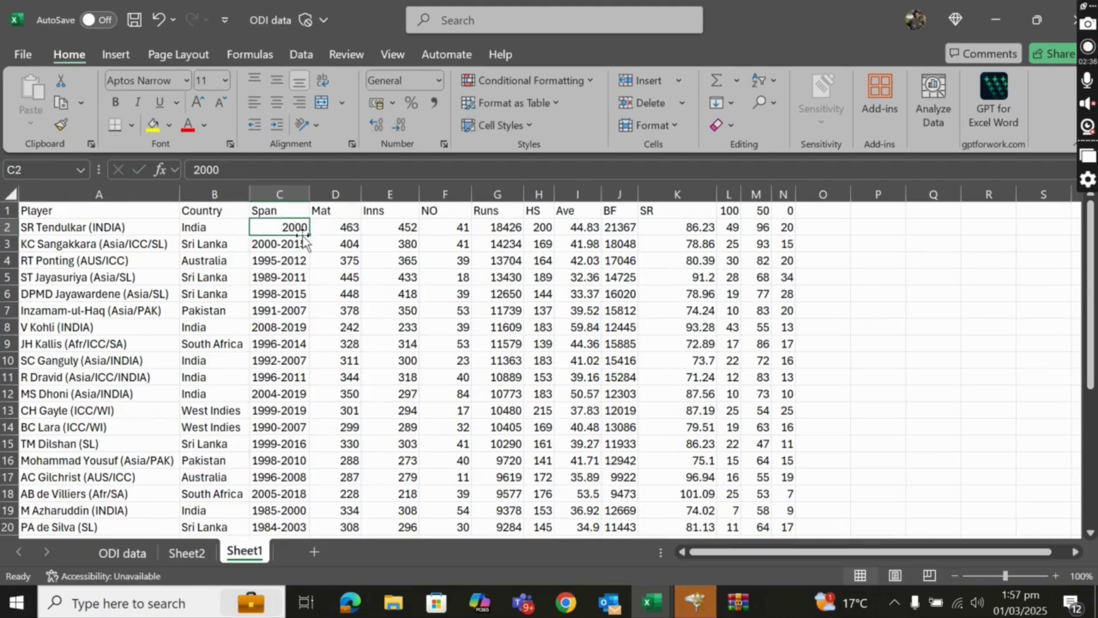
{"action": "left_click_drag", "start_coordinate": [309, 235], "coordinate": [314, 430]}
Set the Span in C15 to 2010 and fill it down through C22
{"action": "left_click", "coordinate": [288, 464]}
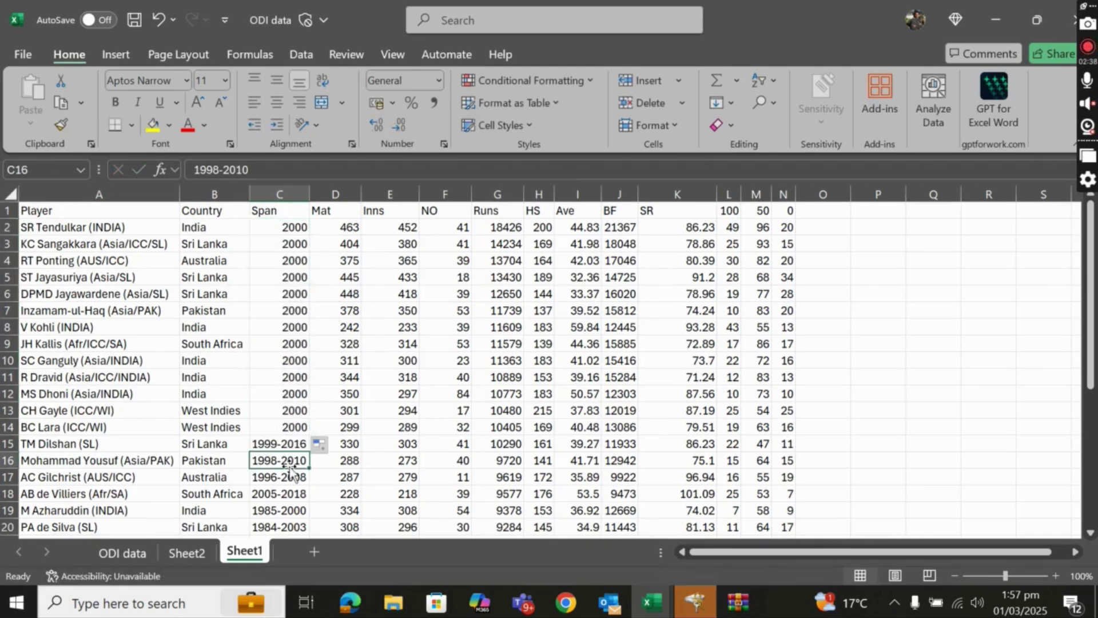
{"action": "key", "text": "Up"}
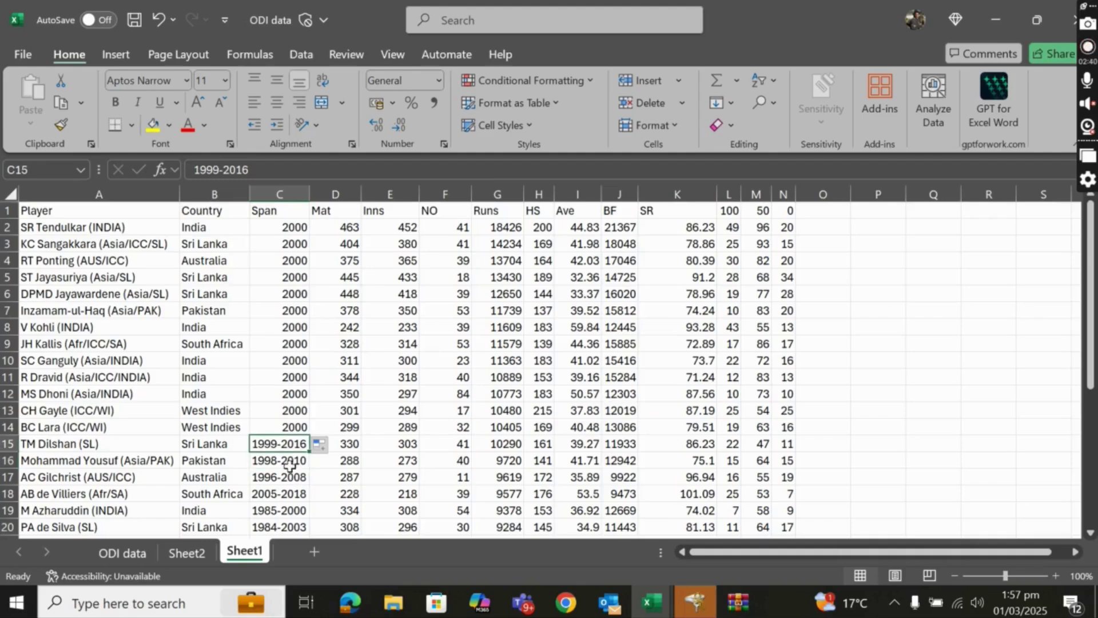
{"action": "type", "text": "2010"}
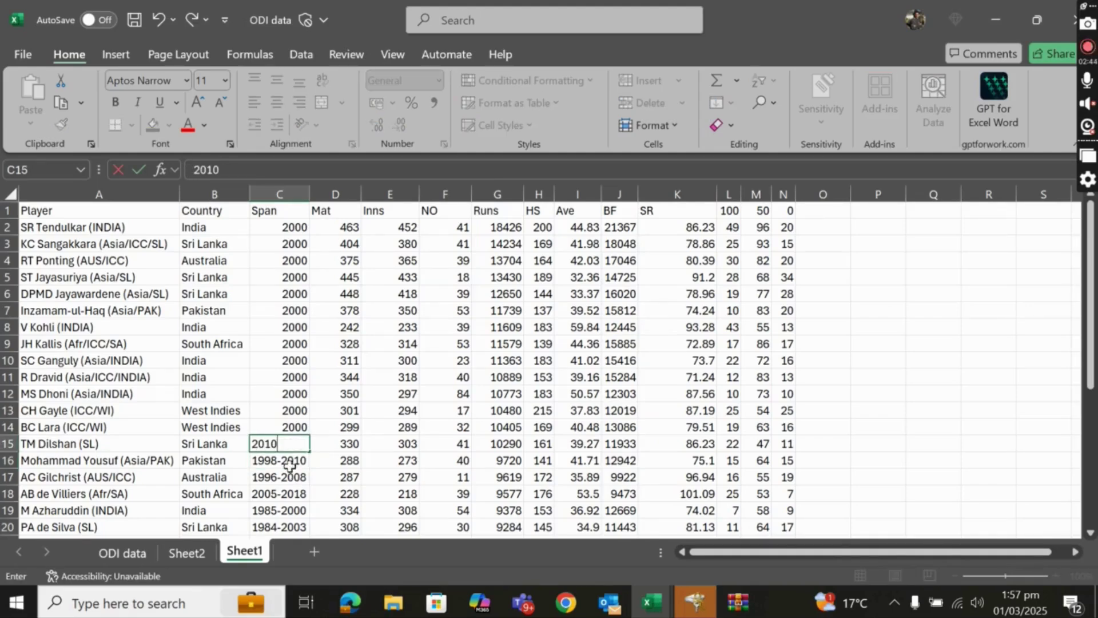
{"action": "key", "text": "Return"}
{"action": "left_click", "coordinate": [298, 446]}
{"action": "left_click_drag", "start_coordinate": [312, 450], "coordinate": [286, 512]}
Enter 2015 as the Span in C23 and try to fill it down the column
{"action": "left_click", "coordinate": [287, 524]}
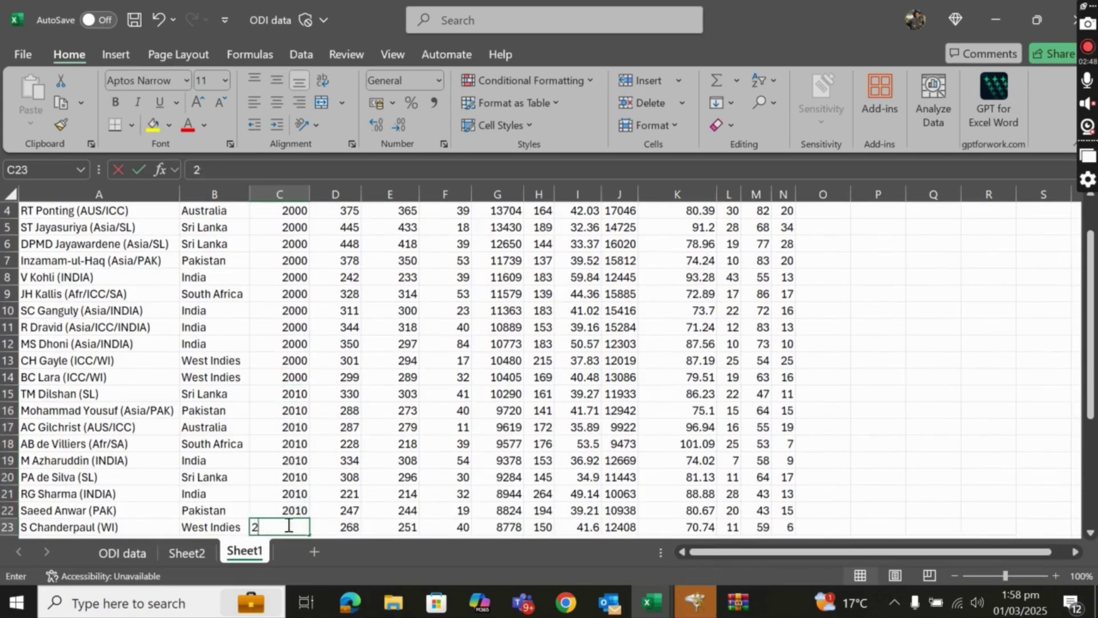
{"action": "type", "text": "2015"}
{"action": "key", "text": "Return"}
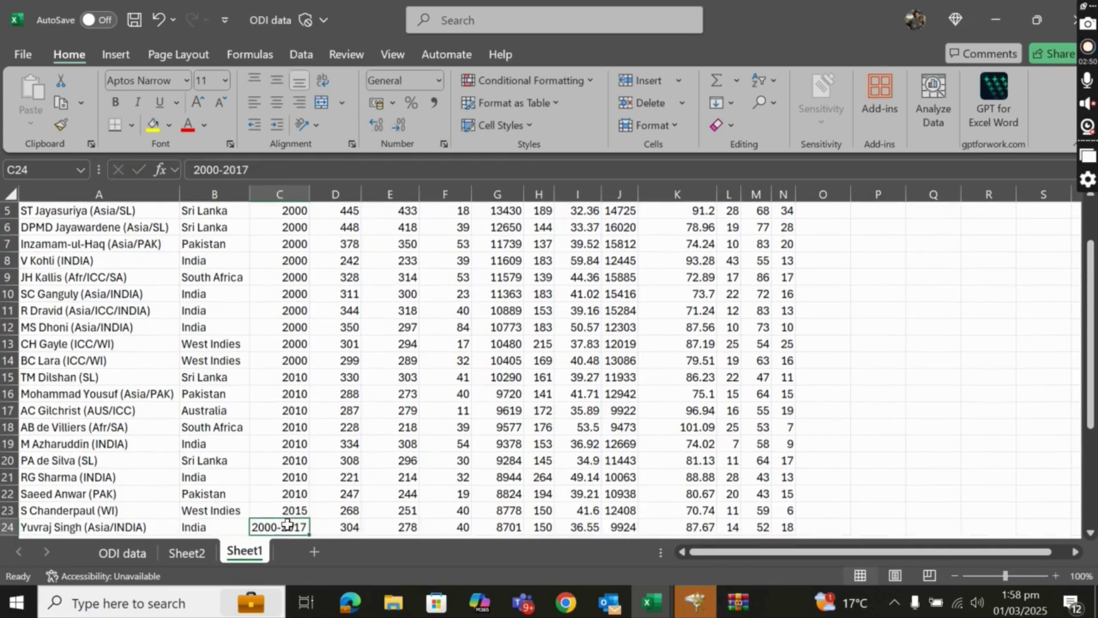
{"action": "left_click", "coordinate": [263, 509]}
{"action": "left_click_drag", "start_coordinate": [304, 517], "coordinate": [300, 537]}
{"action": "left_click", "coordinate": [525, 349]}
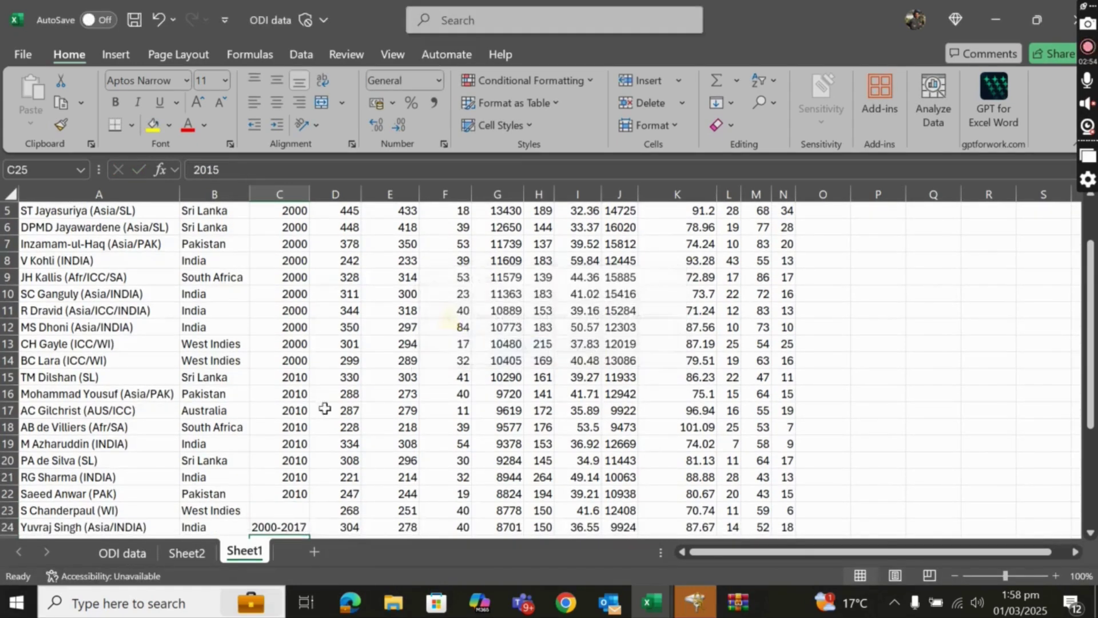
Enter 2015 again as the Span in the emptied cell C23
{"action": "left_click", "coordinate": [297, 512]}
{"action": "left_click", "coordinate": [299, 495]}
{"action": "left_click", "coordinate": [308, 502]}
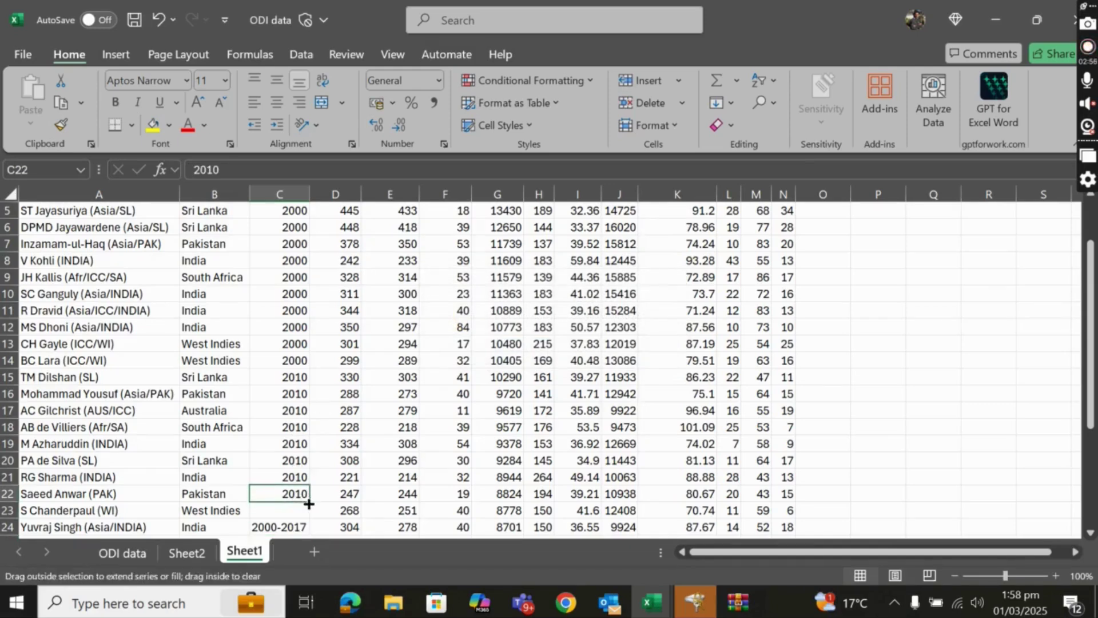
{"action": "left_click", "coordinate": [296, 507]}
{"action": "type", "text": "201"}
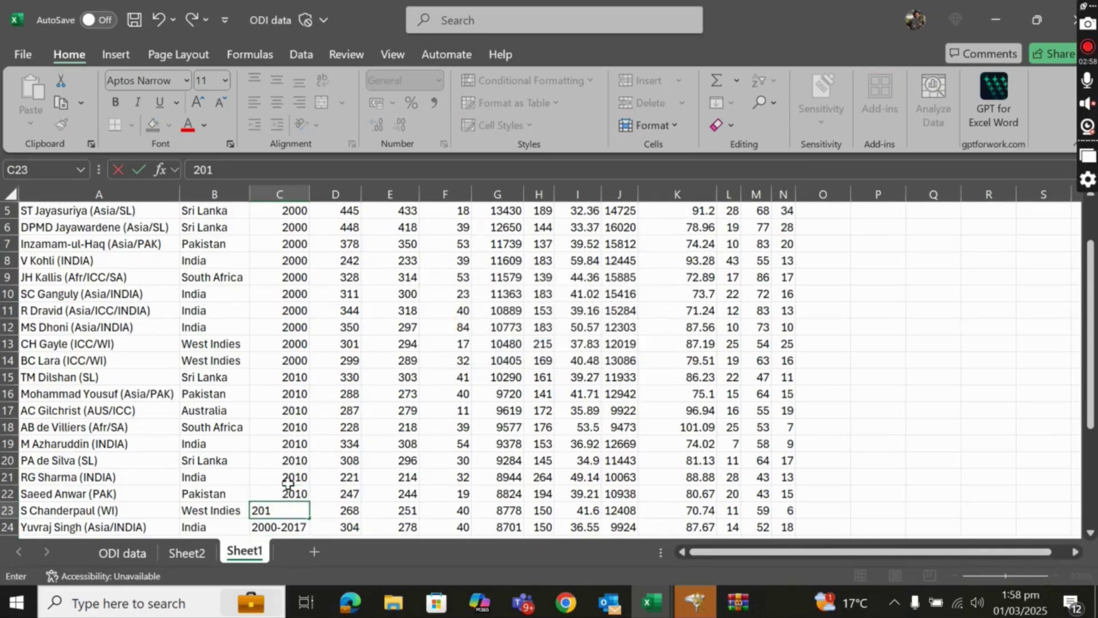
{"action": "key", "text": "Return"}
Fill the 2015 Span from C23 down to the last player's row, C30
{"action": "key", "text": "Down"}
{"action": "key", "text": "Down"}
{"action": "key", "text": "Down"}
{"action": "key", "text": "Down"}
{"action": "key", "text": "Down"}
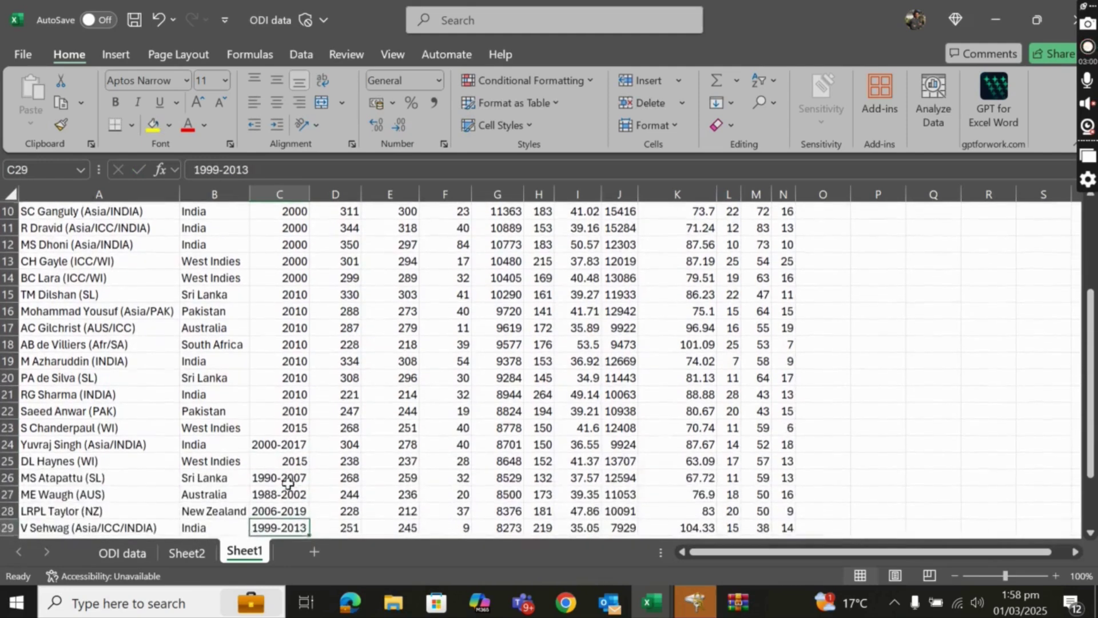
{"action": "left_click", "coordinate": [265, 428]}
{"action": "left_click_drag", "start_coordinate": [309, 434], "coordinate": [305, 573]}
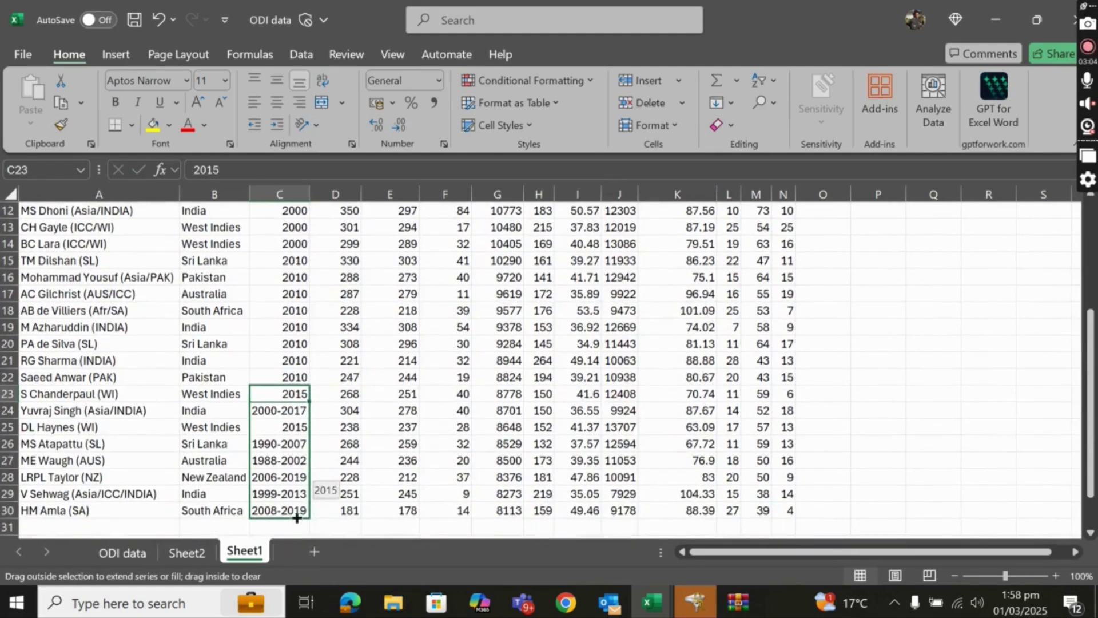
{"action": "left_click_drag", "start_coordinate": [297, 517], "coordinate": [296, 517]}
Refresh the PivotTable on Sheet2 with the edited Span data and filter it to Span 2000
{"action": "left_click", "coordinate": [195, 552]}
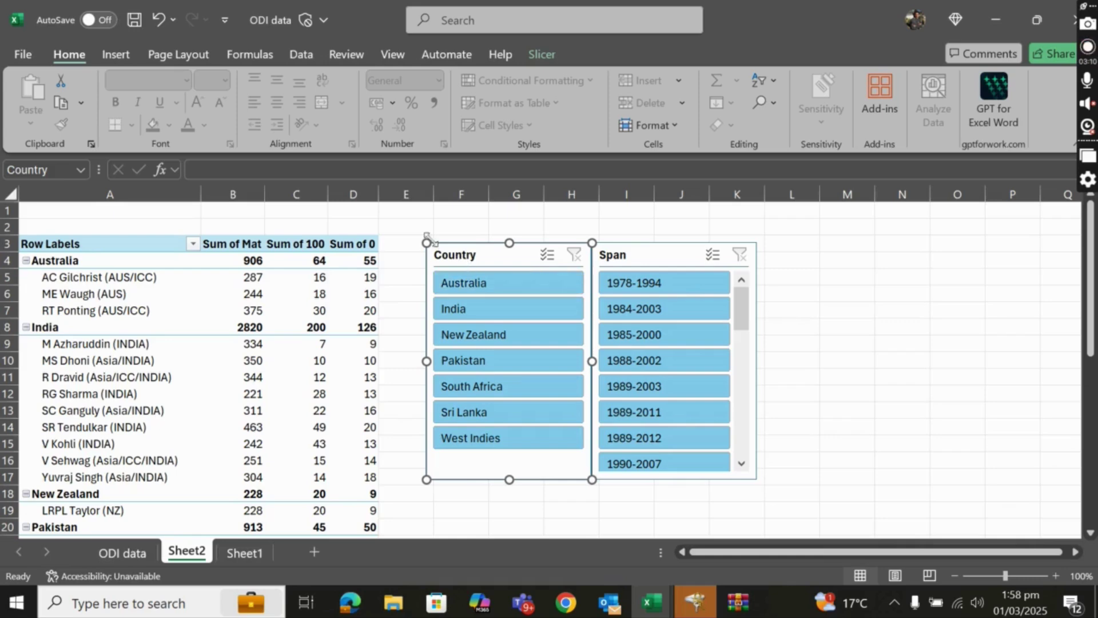
{"action": "left_click", "coordinate": [392, 227]}
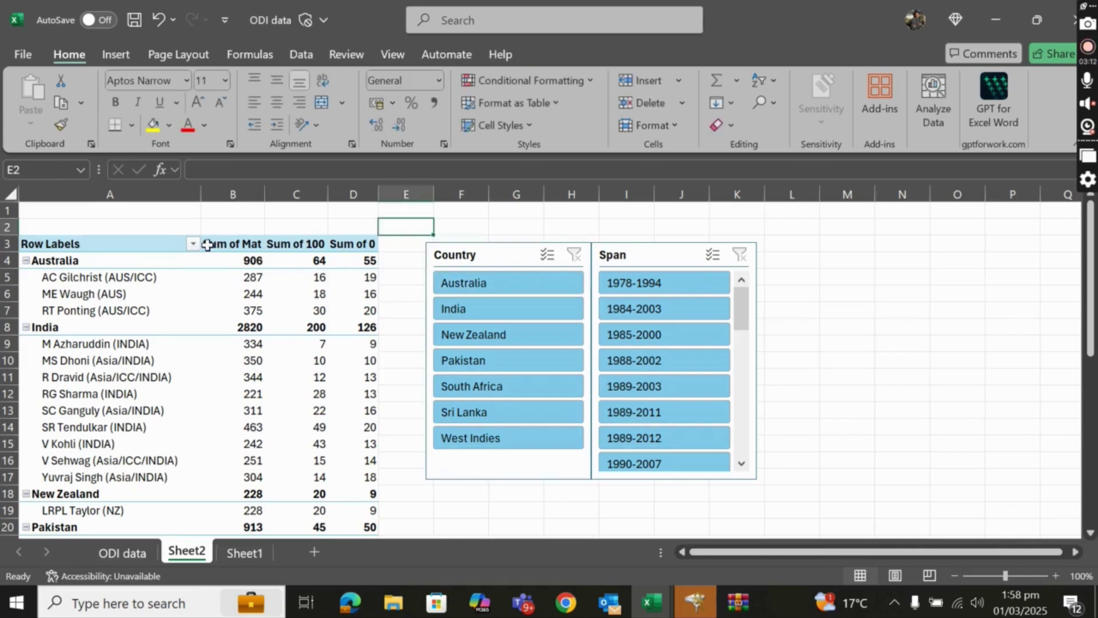
{"action": "left_click", "coordinate": [179, 265]}
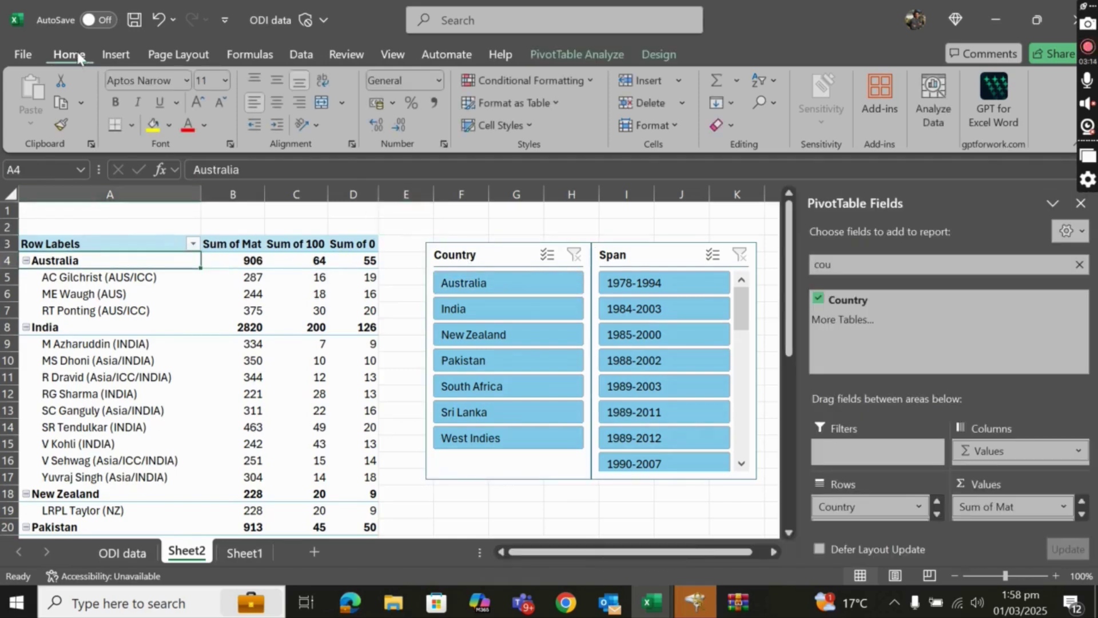
{"action": "left_click", "coordinate": [288, 54]}
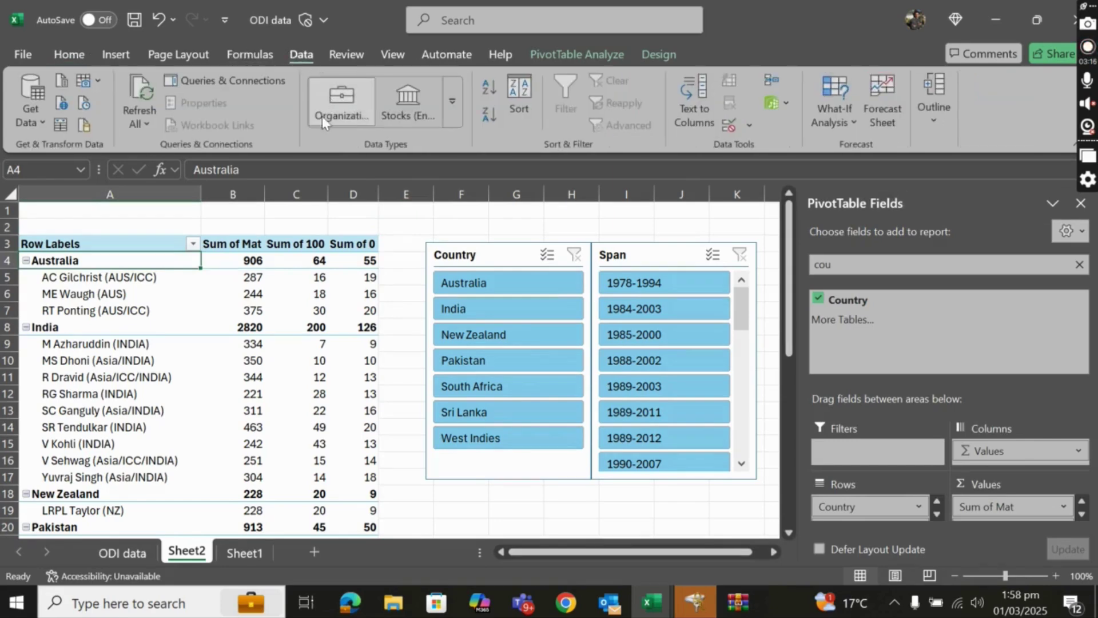
{"action": "left_click", "coordinate": [143, 98]}
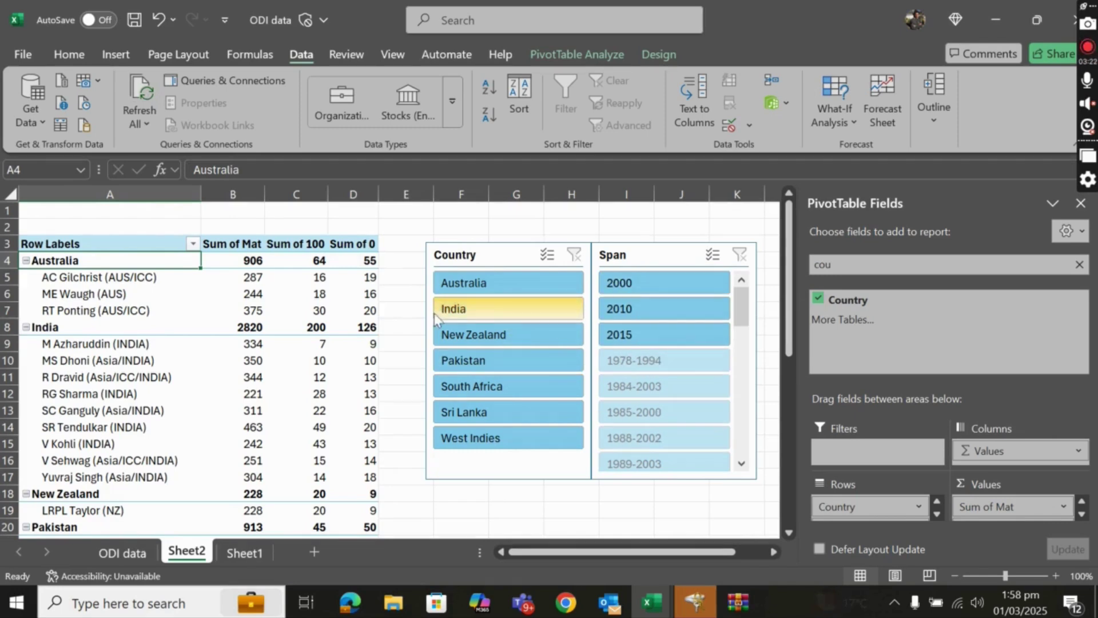
{"action": "left_click", "coordinate": [633, 281]}
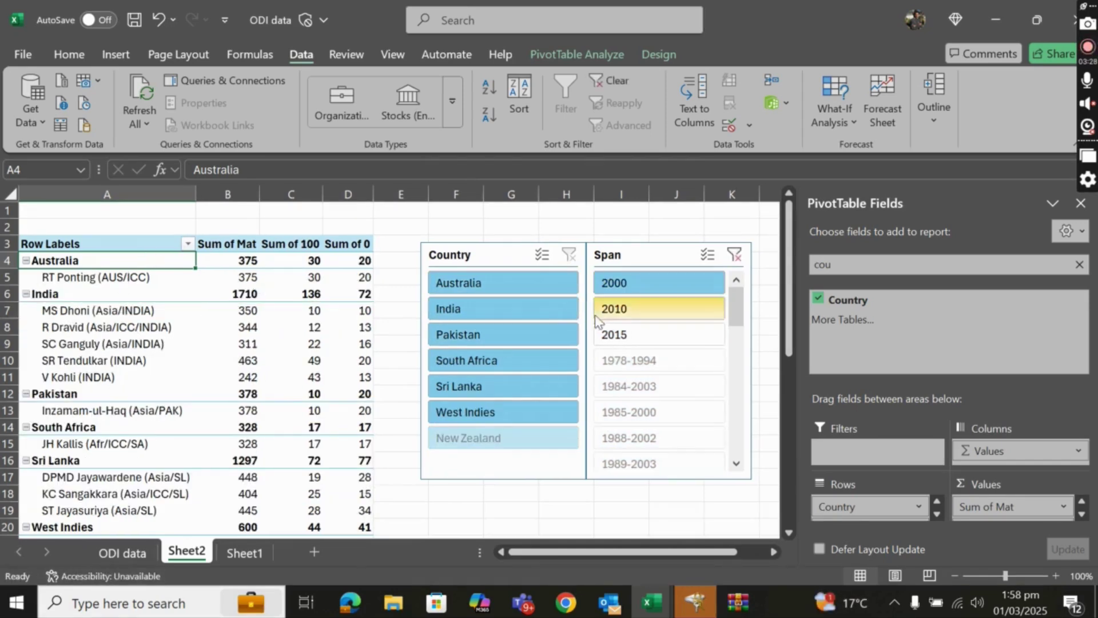
Filter the PivotTable by Span 2010, switch the filter to Span 2015, and clear the Span filter
{"action": "left_click", "coordinate": [649, 310]}
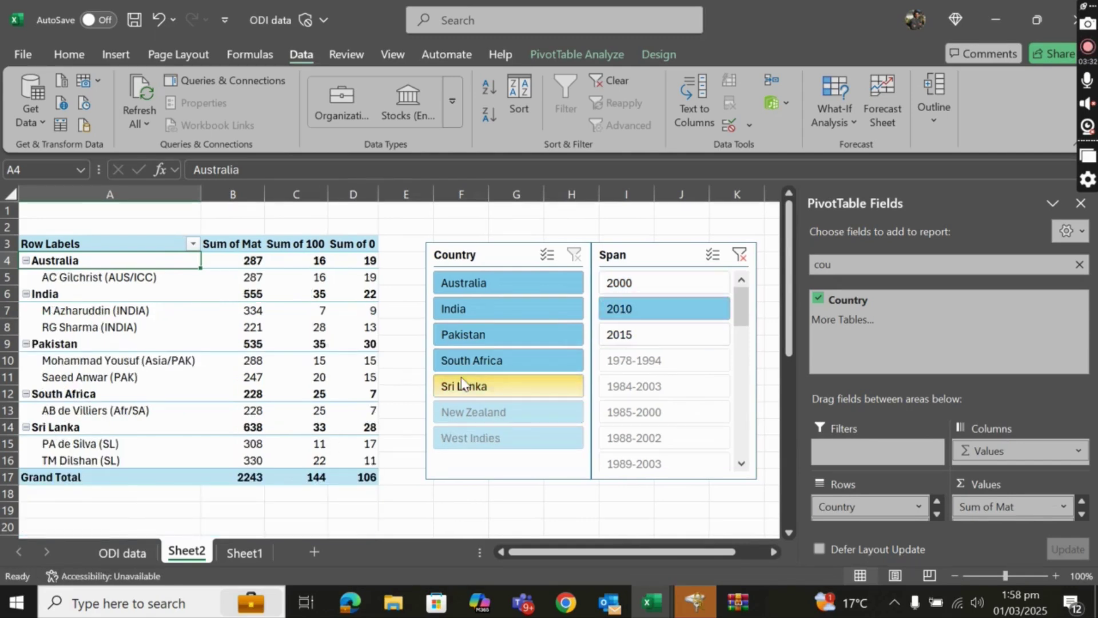
{"action": "left_click", "coordinate": [607, 335]}
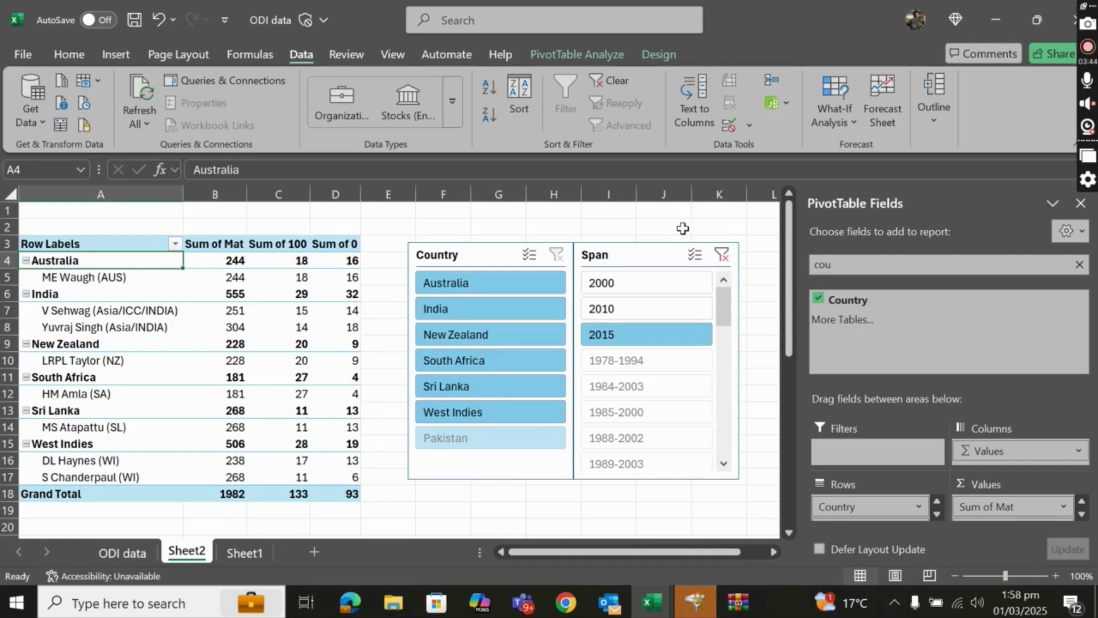
{"action": "left_click", "coordinate": [722, 255]}
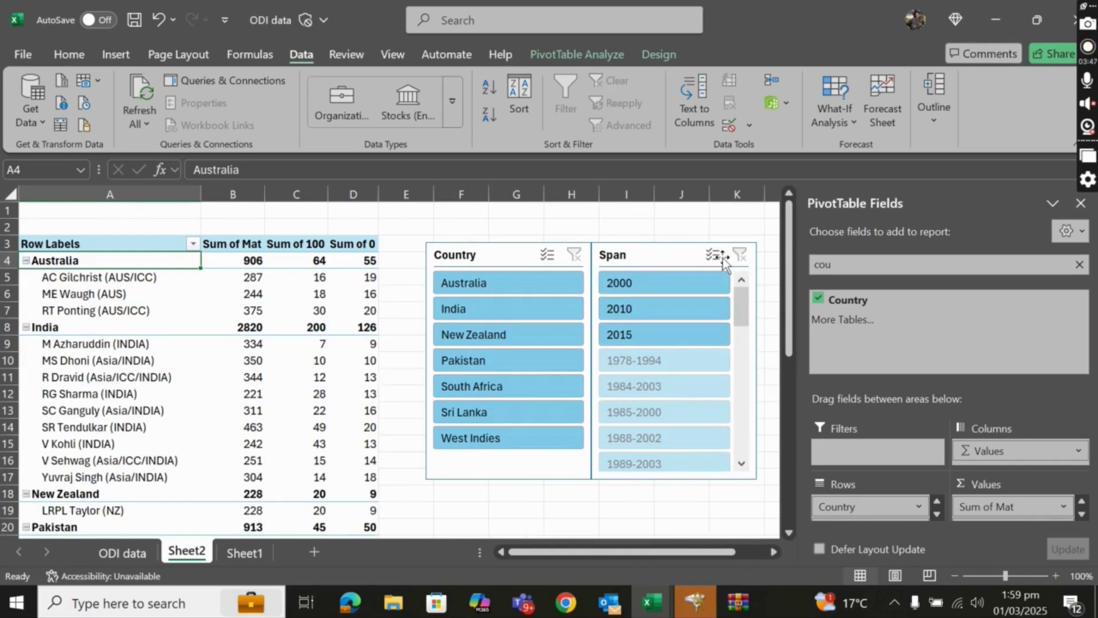
Apply the light green slicer style to the Country slicer
{"action": "left_click", "coordinate": [669, 476]}
{"action": "left_click", "coordinate": [490, 254]}
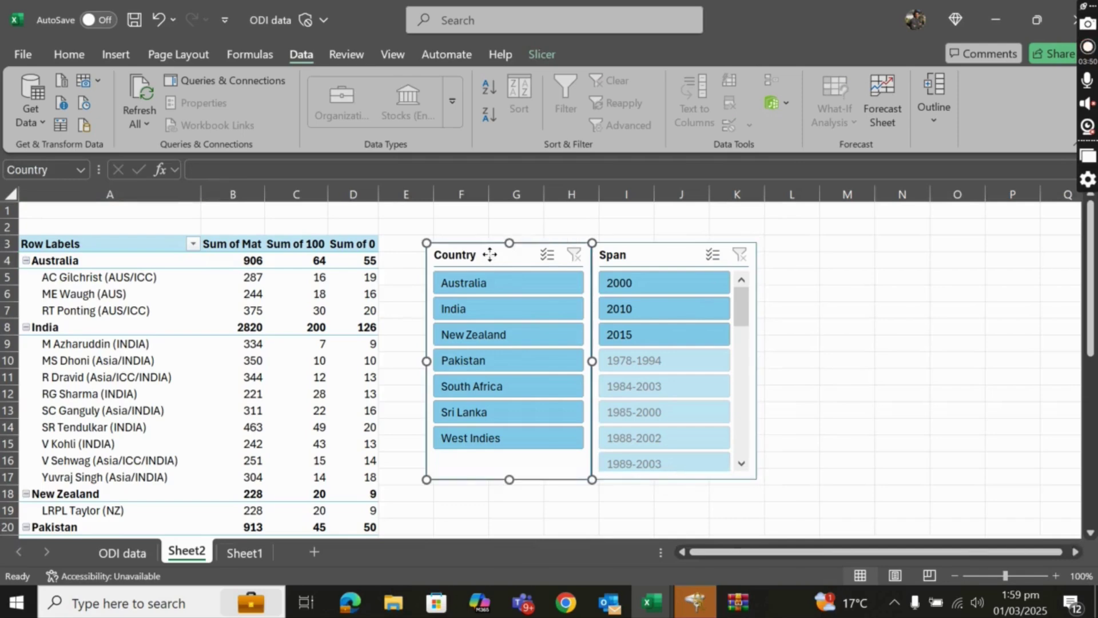
{"action": "right_click", "coordinate": [490, 255]}
{"action": "left_click", "coordinate": [463, 253]}
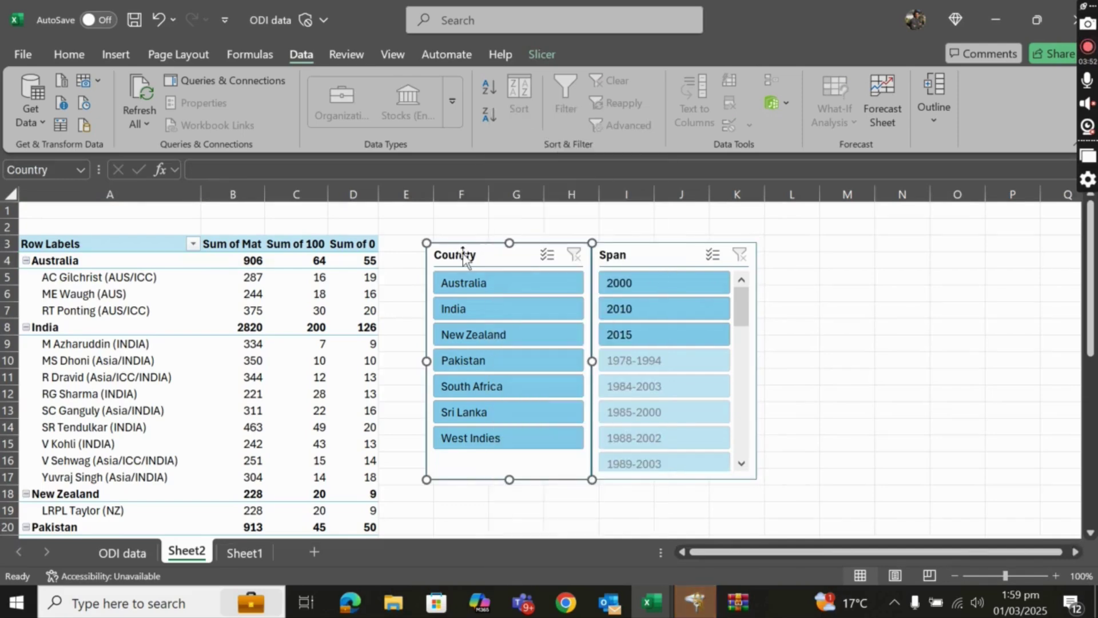
{"action": "left_click", "coordinate": [535, 54]}
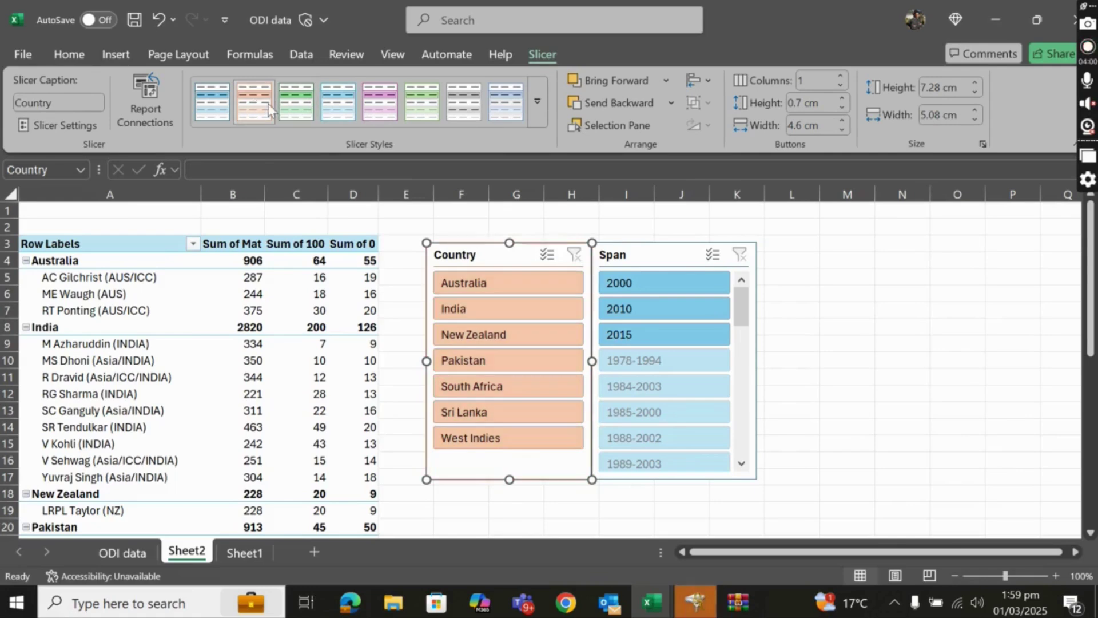
{"action": "left_click", "coordinate": [296, 106]}
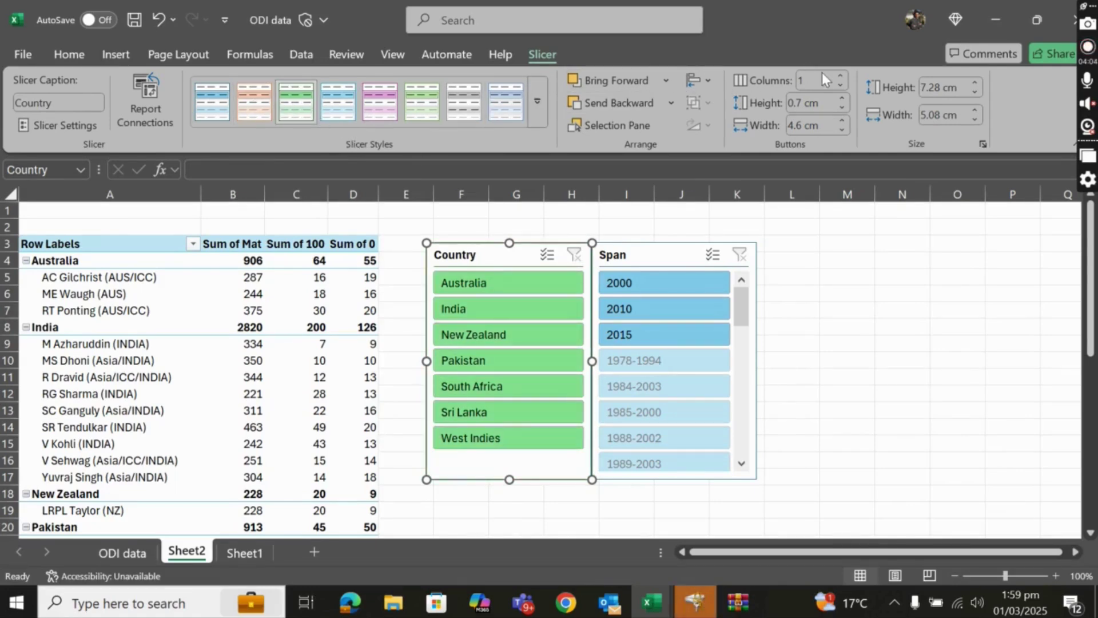
Arrange the Country slicer in 2 columns and shorten it to about 4.3 cm high, closing the meeting call notification
{"action": "left_click", "coordinate": [839, 75]}
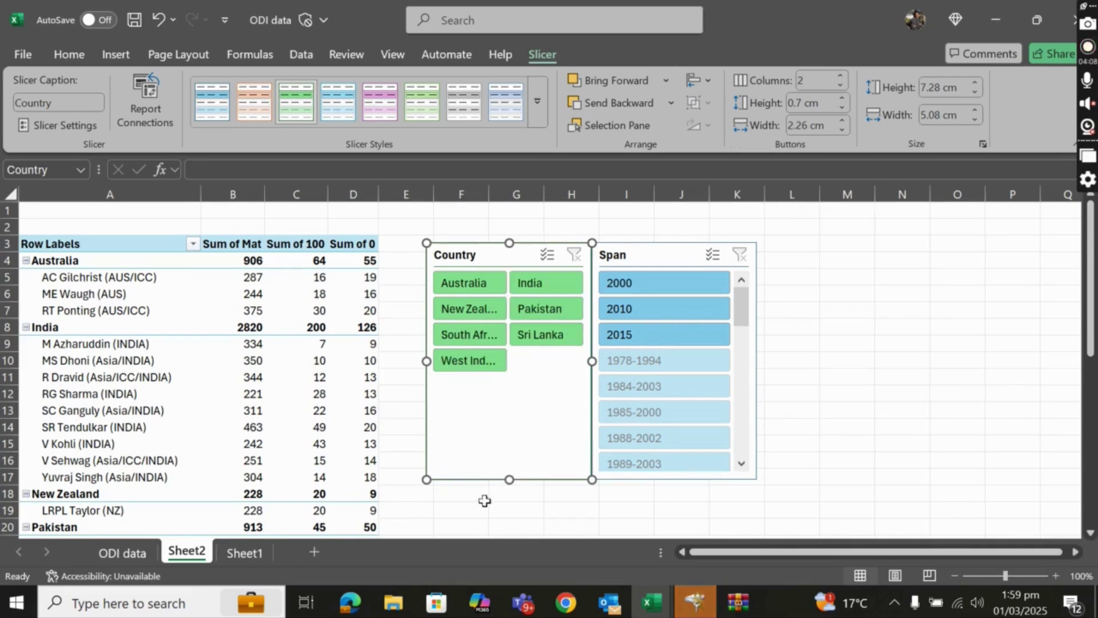
{"action": "left_click_drag", "start_coordinate": [509, 479], "coordinate": [509, 382]}
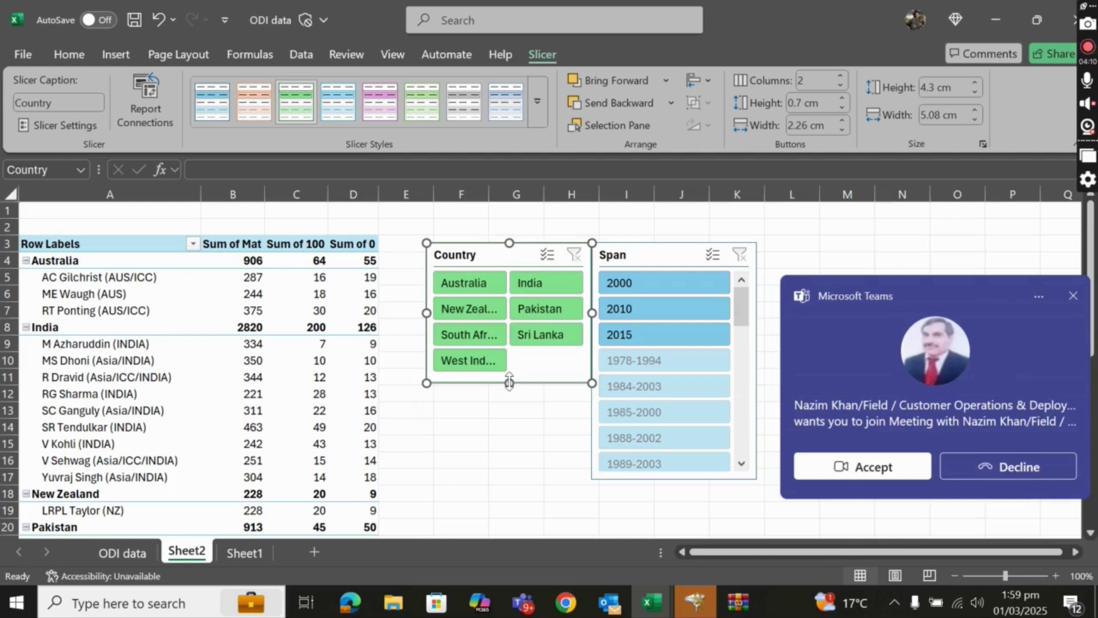
{"action": "left_click", "coordinate": [1073, 295]}
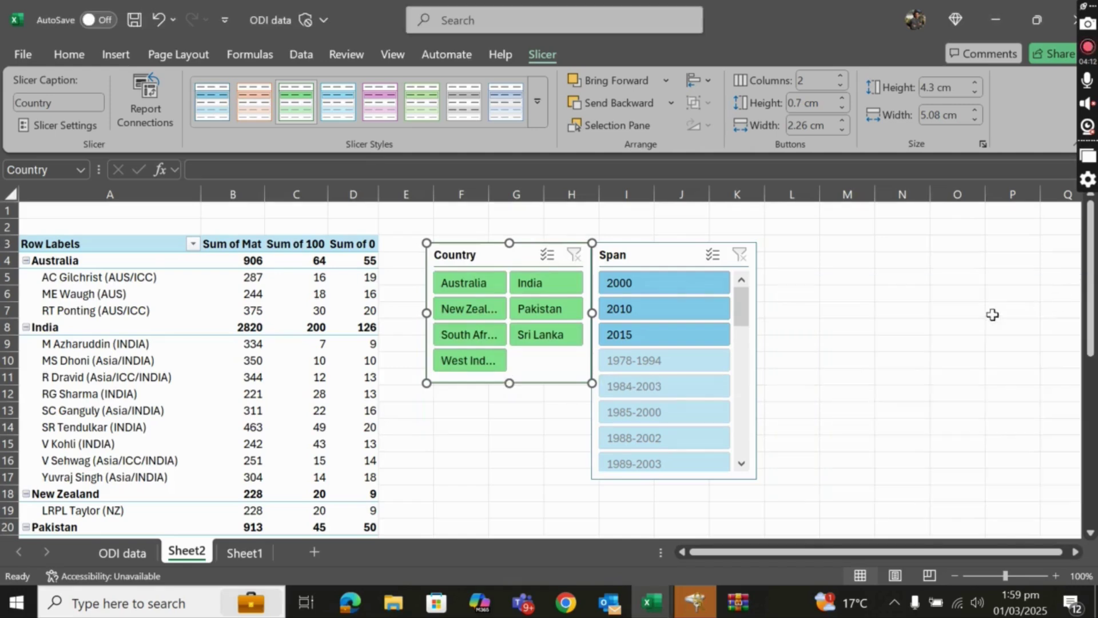
Arrange the Span slicer in 3 columns, shorten it to about 1.92 cm high and place it directly below the Country slicer
{"action": "left_click", "coordinate": [672, 255]}
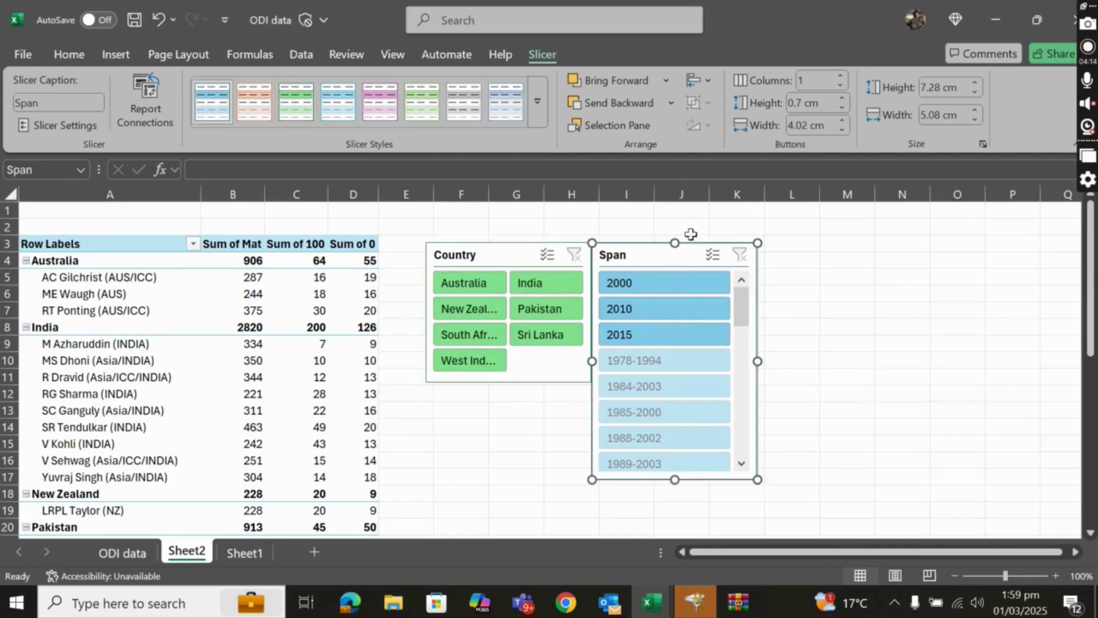
{"action": "left_click", "coordinate": [838, 75]}
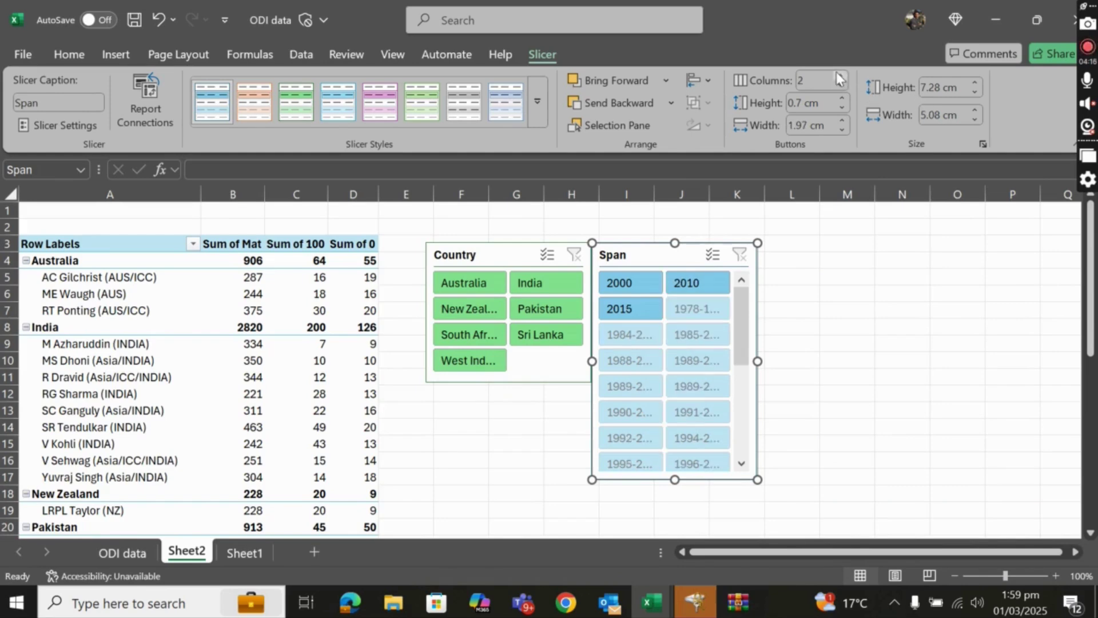
{"action": "left_click", "coordinate": [839, 75]}
{"action": "left_click_drag", "start_coordinate": [674, 481], "coordinate": [667, 306]}
{"action": "left_click_drag", "start_coordinate": [647, 256], "coordinate": [499, 405]}
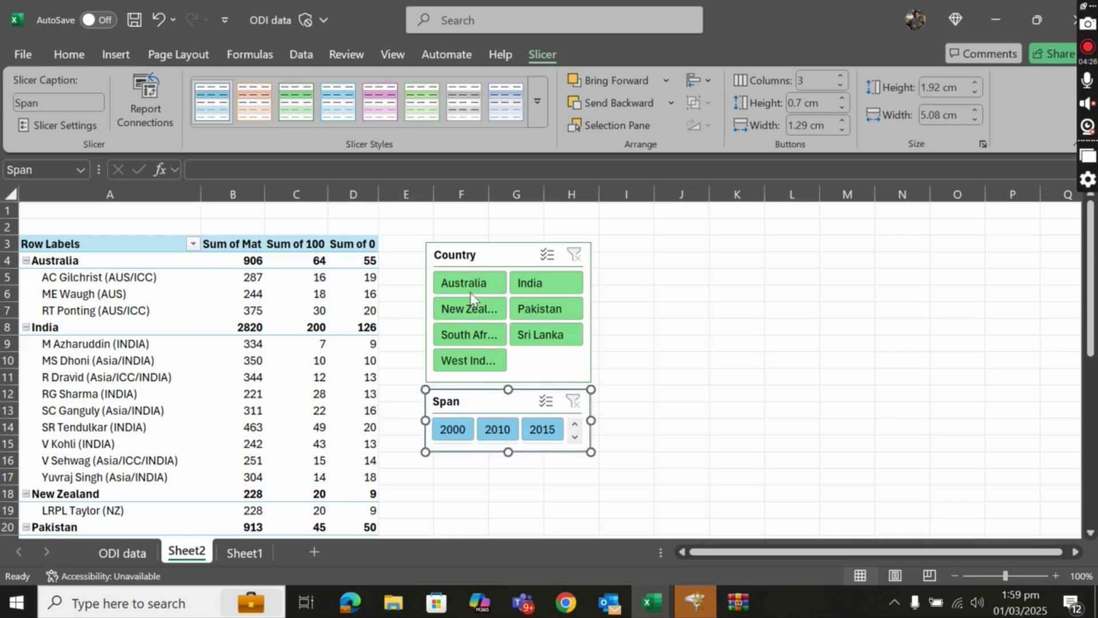
Filter the PivotTable to Australia with Span 2010 and to India with Span 2015, clear the Country filter and close the calendar reminder
{"action": "left_click", "coordinate": [464, 283]}
{"action": "left_click", "coordinate": [458, 435]}
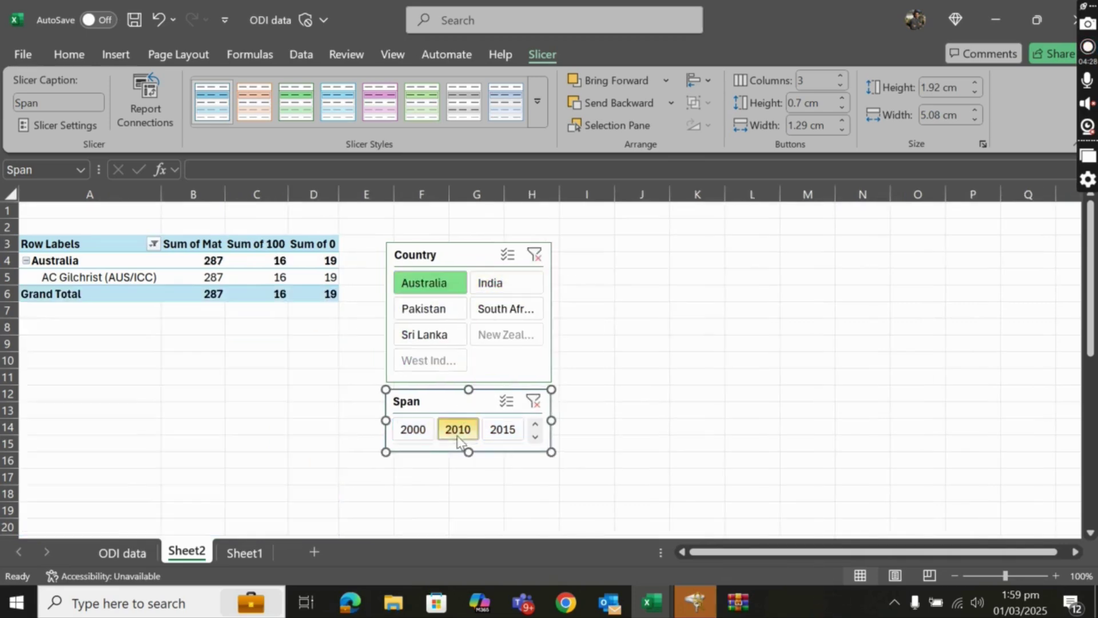
{"action": "left_click", "coordinate": [488, 283]}
{"action": "left_click", "coordinate": [495, 429]}
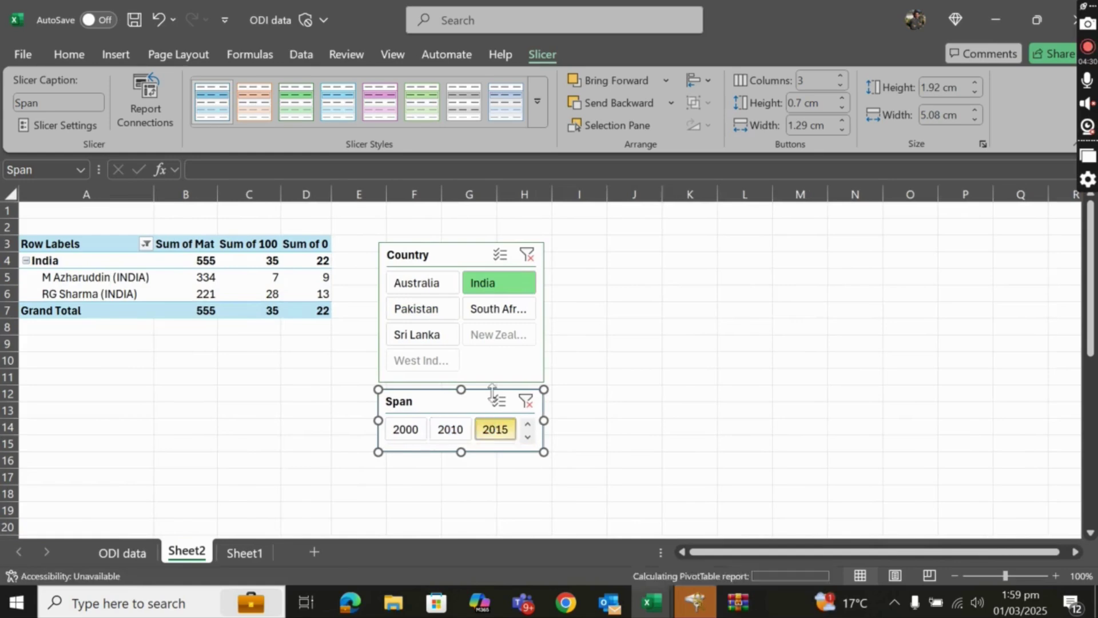
{"action": "left_click", "coordinate": [556, 254]}
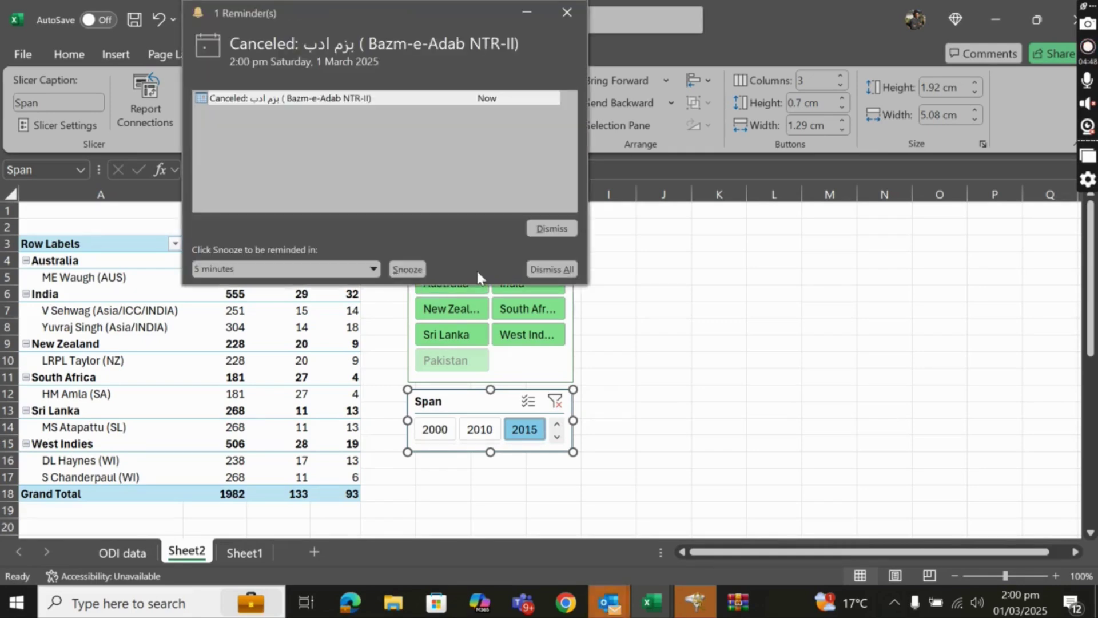
{"action": "left_click", "coordinate": [564, 14]}
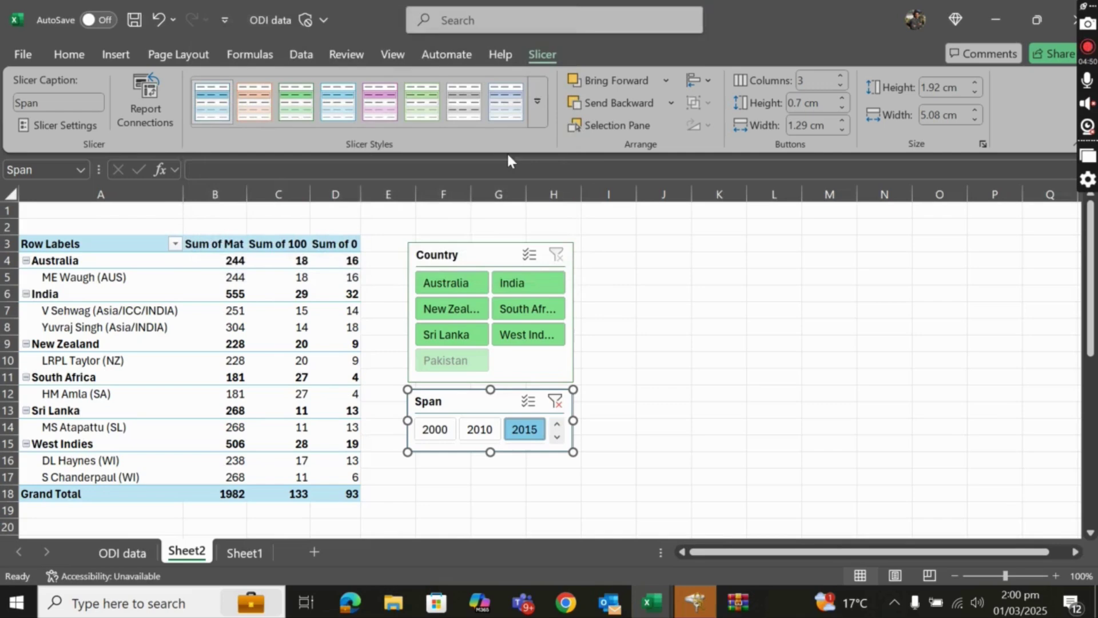